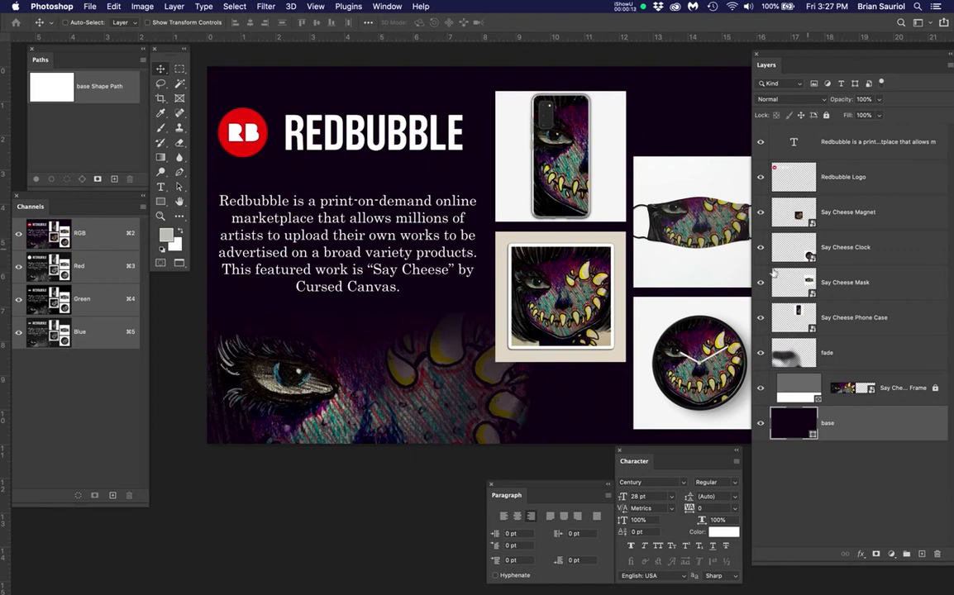
Examine the drawing modes of the Rectangle tool with the base shape layer's path shown.
scroll(442, 239, "down", 3)
key("space")
left_click_drag(541, 268, 518, 270)
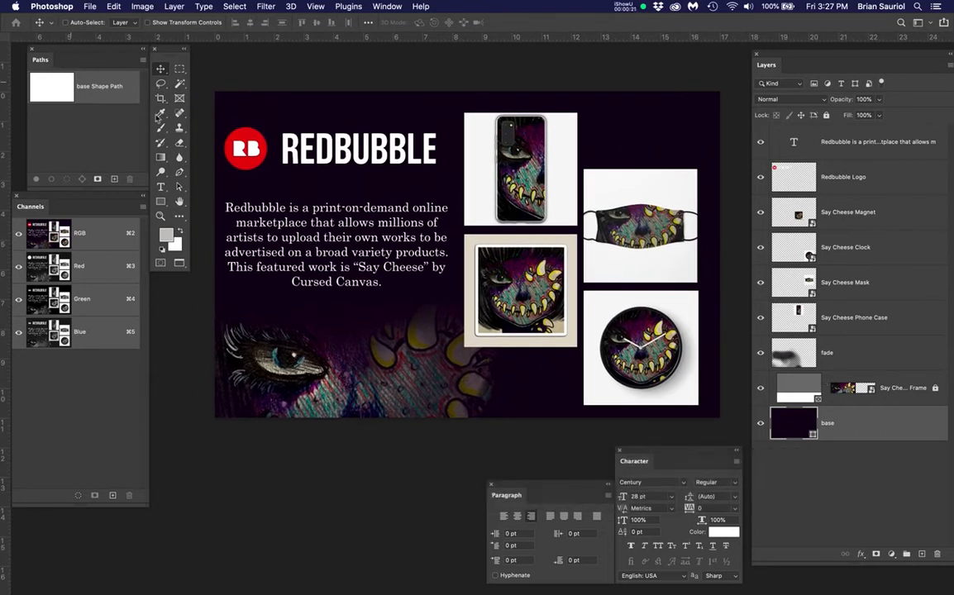
key("p")
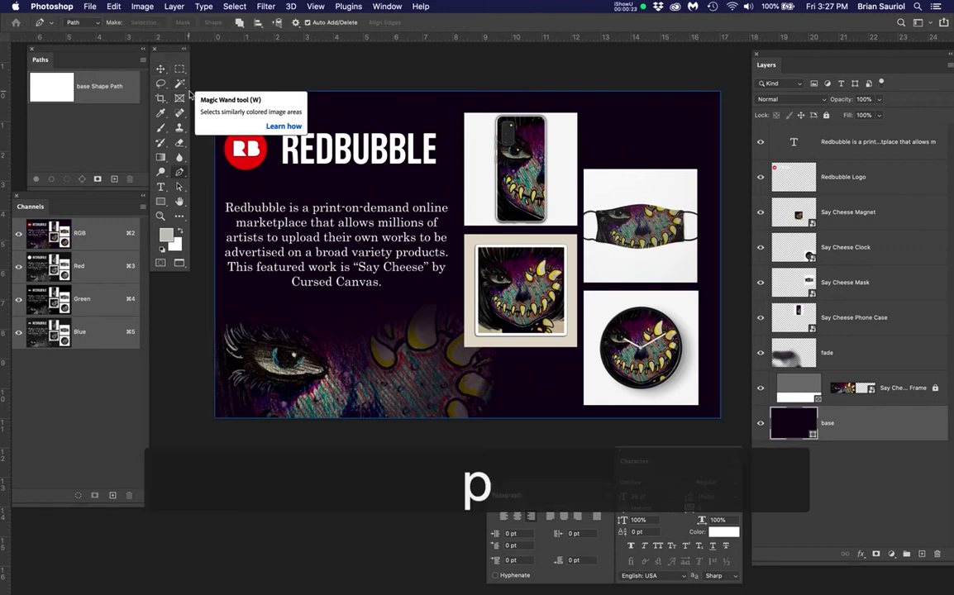
left_click(161, 201)
left_click(83, 24)
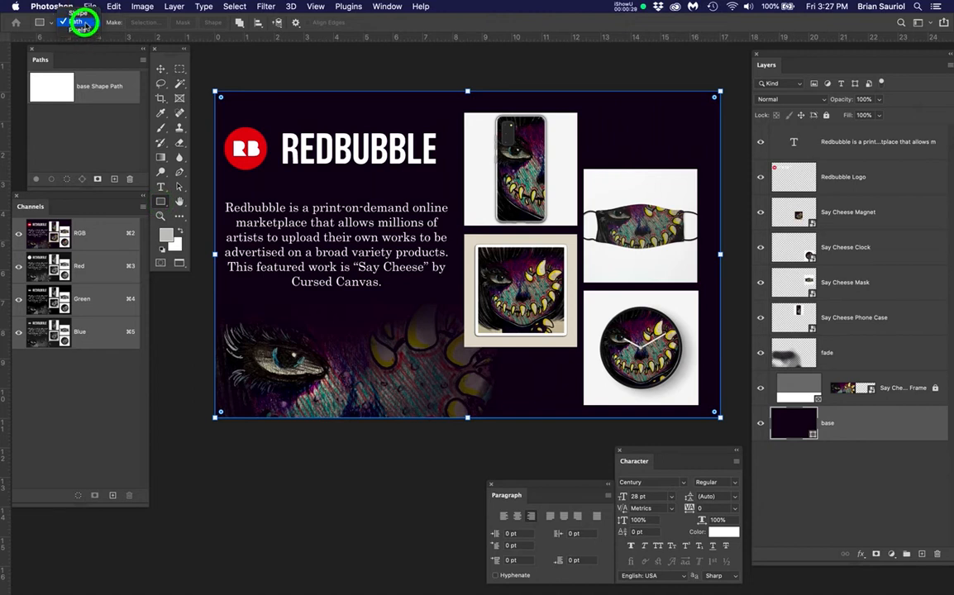
left_click(80, 22)
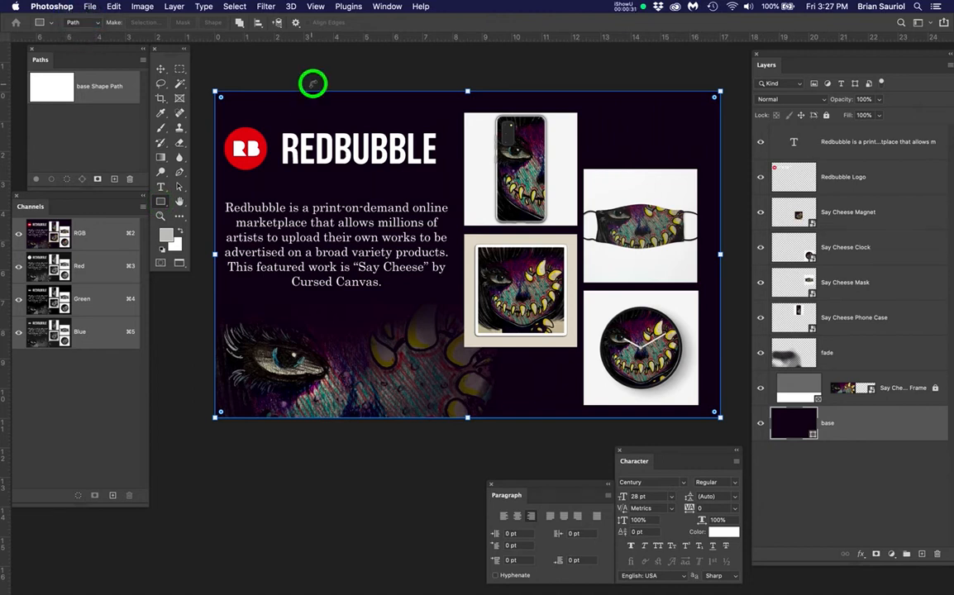
left_click(160, 68)
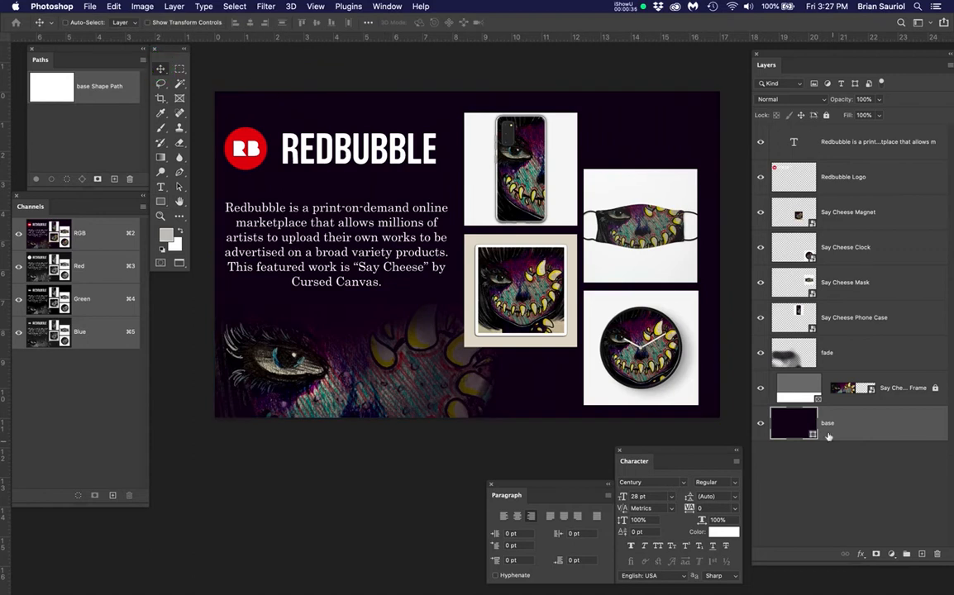
Remove the frame from the Say Cheese artwork layer above the base layer and unlock the artwork layer.
left_click(799, 391)
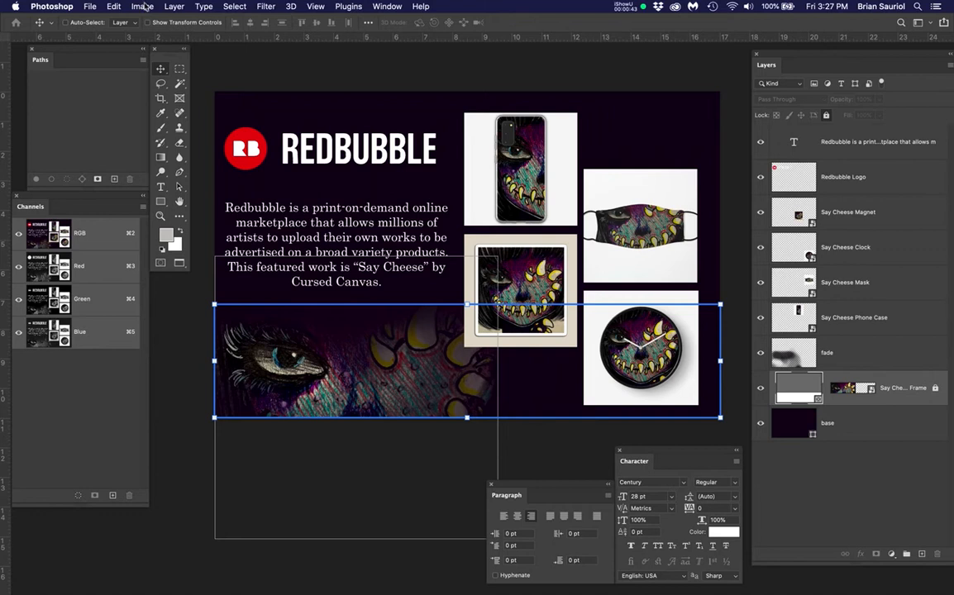
left_click_drag(167, 8, 269, 296)
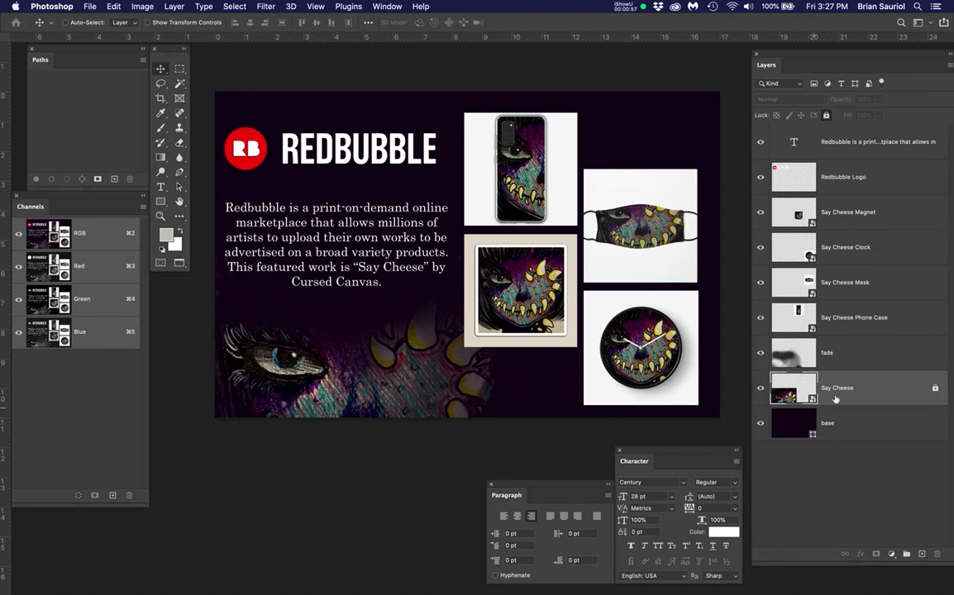
left_click(873, 394)
left_click(826, 116)
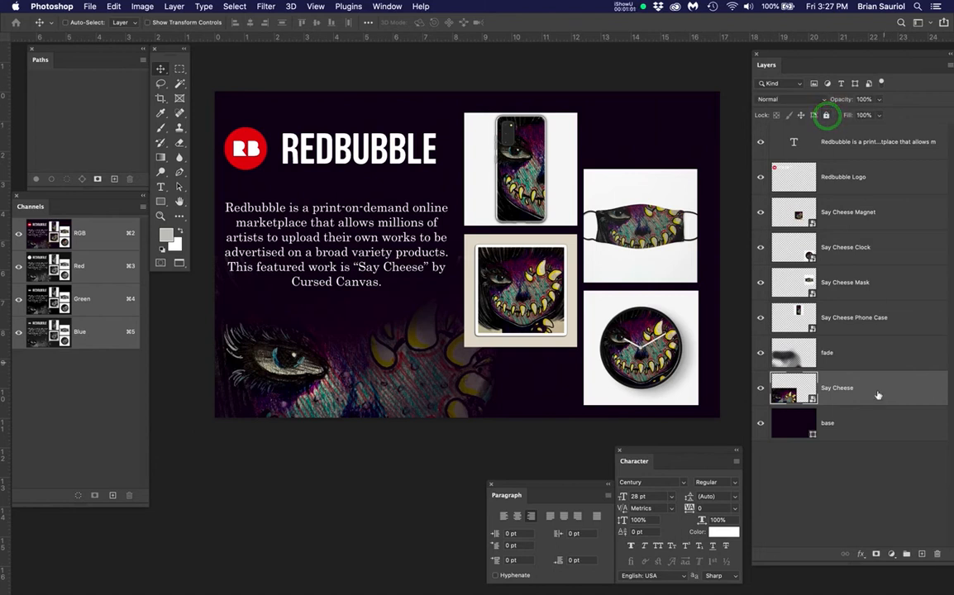
Inspect the thumbnail badges of the Say Cheese Magnet, Clock, Mask, Phone Case, Say Cheese and base layers to identify smart objects and shapes.
left_click(811, 222)
left_click(810, 257)
left_click(812, 293)
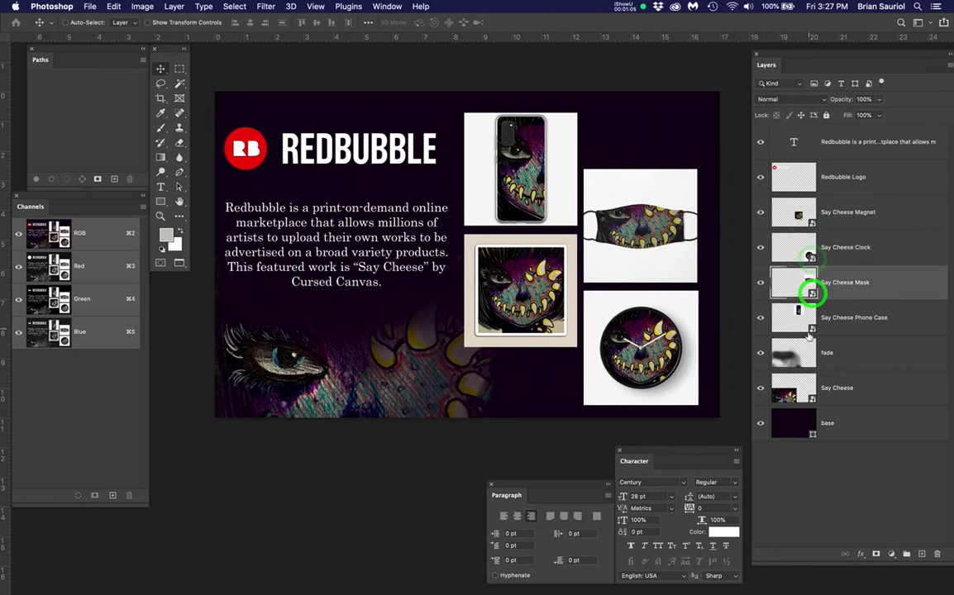
left_click(811, 328)
left_click(812, 396)
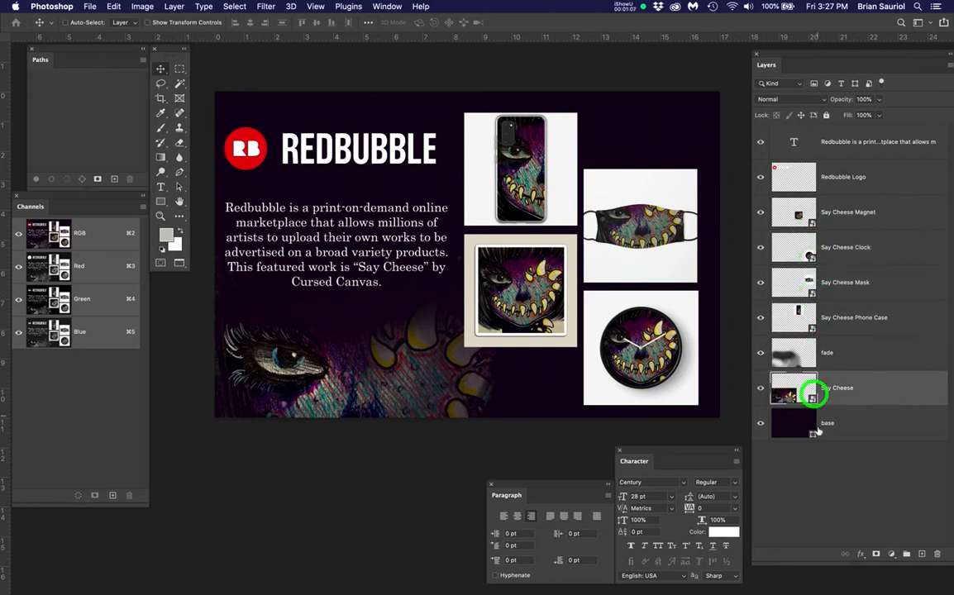
left_click(809, 428)
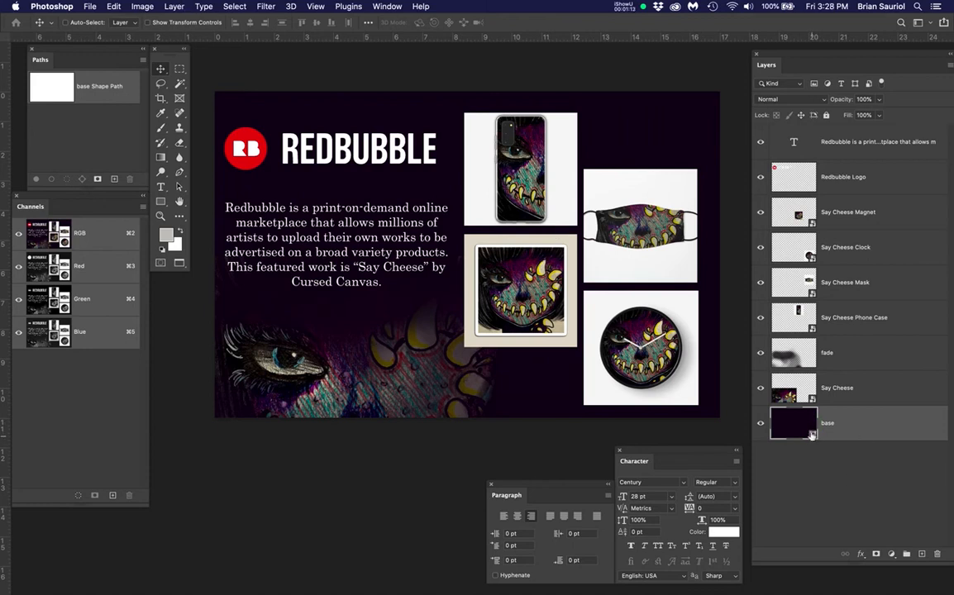
left_click(176, 6)
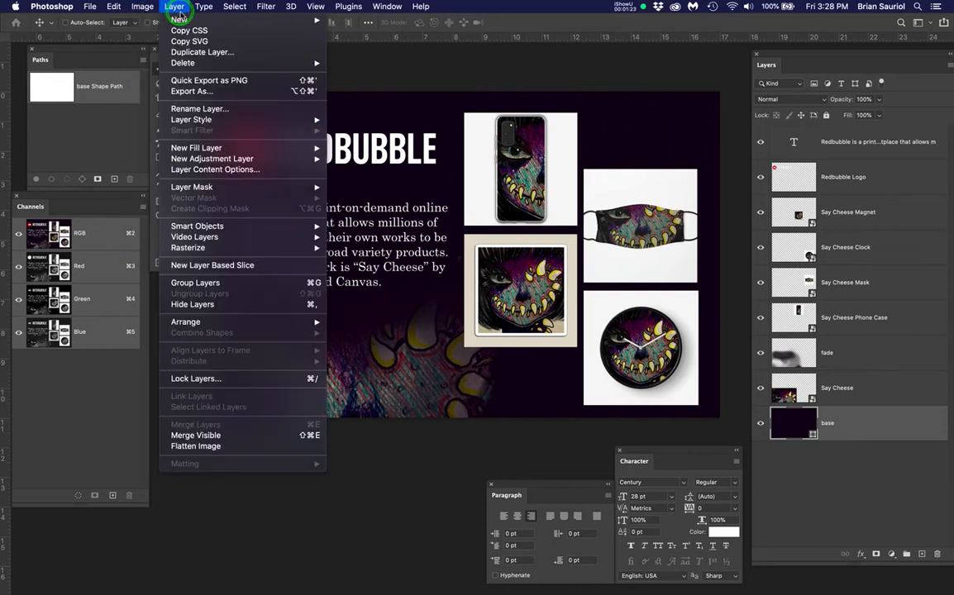
left_click(176, 7)
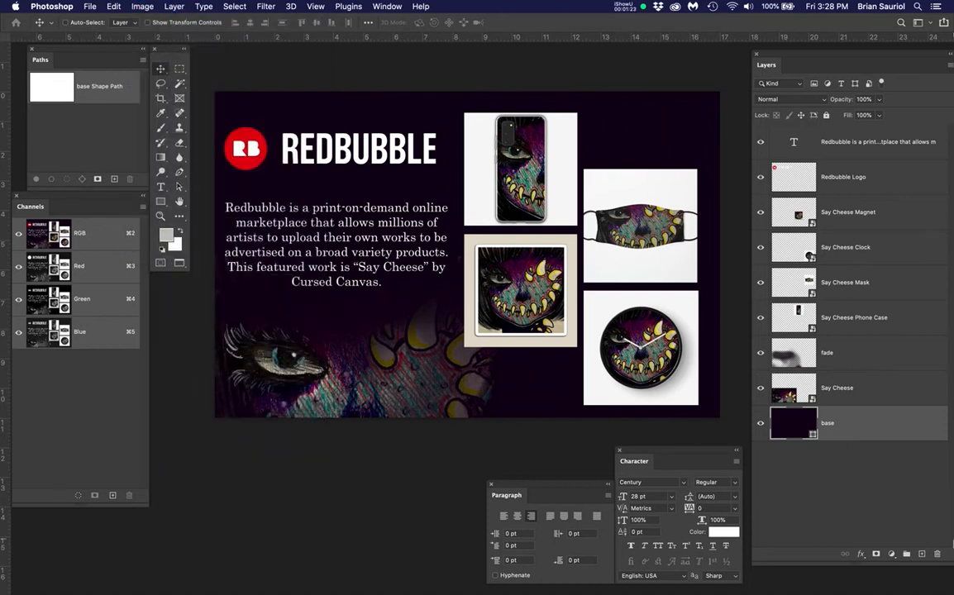
Rasterize the Say Cheese Magnet and Say Cheese Clock smart object layers.
left_click(883, 207)
right_click(892, 212)
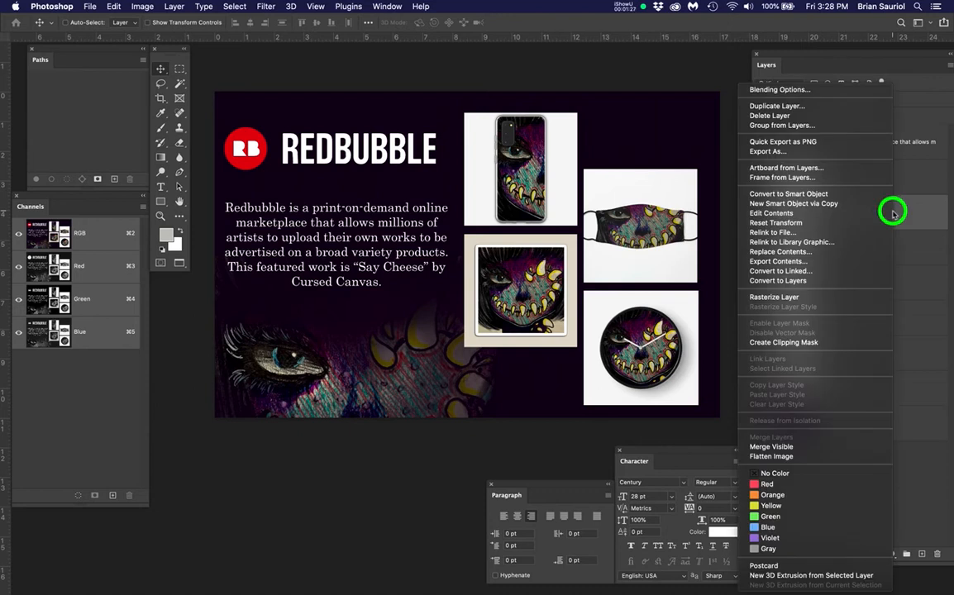
left_click(800, 297)
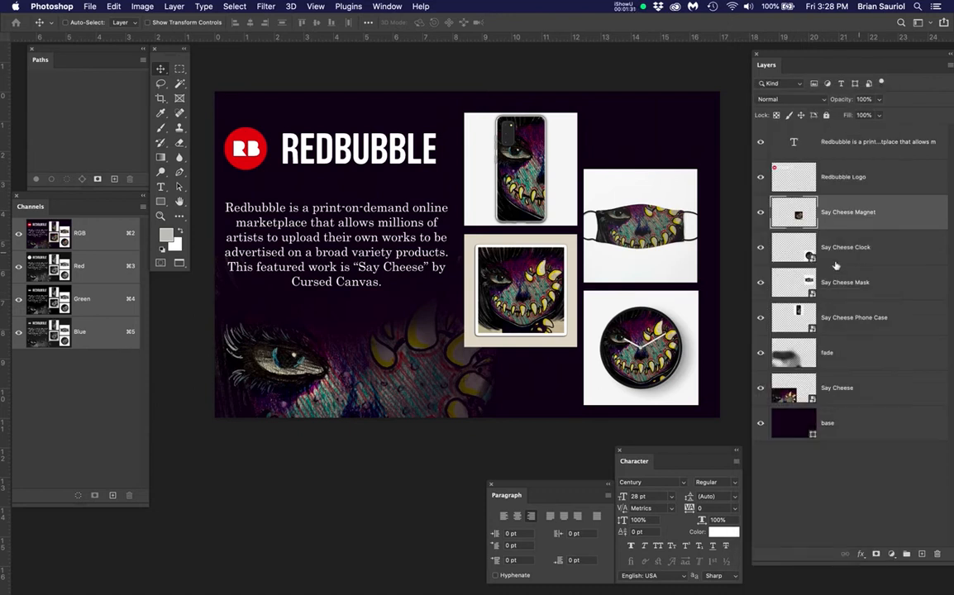
left_click(945, 246)
right_click(944, 246)
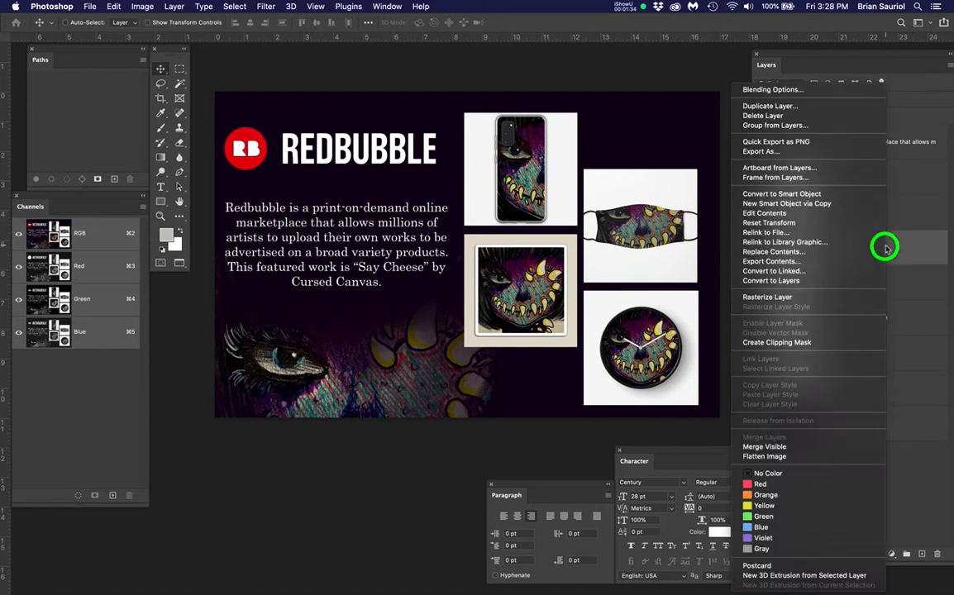
left_click(777, 297)
left_click(90, 7)
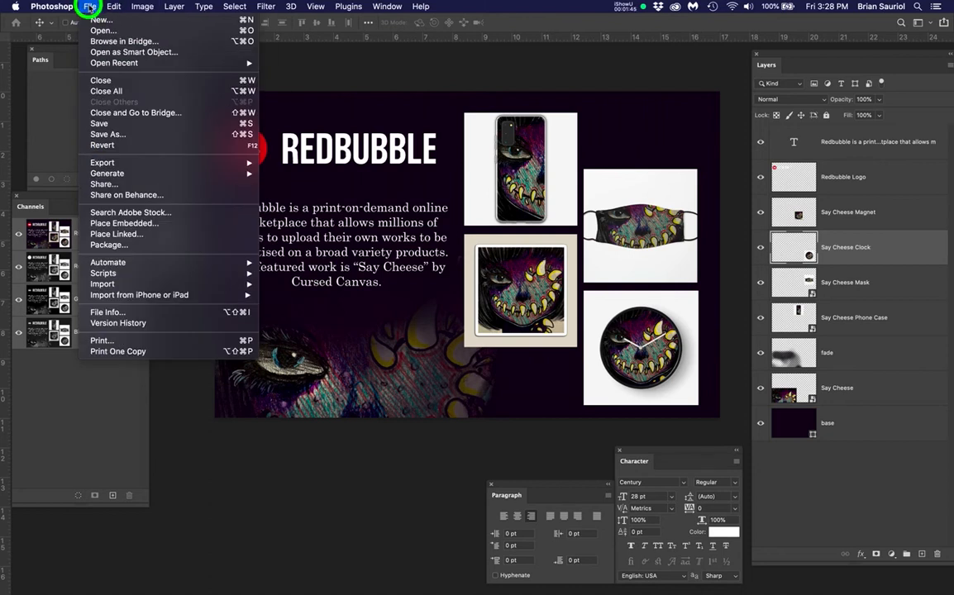
mouse_move(155, 167)
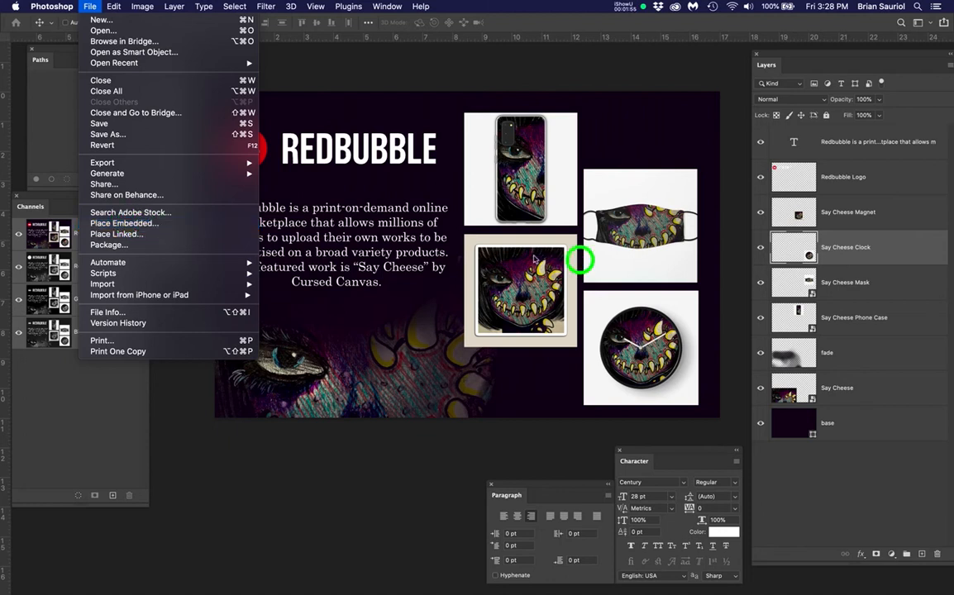
left_click(894, 297)
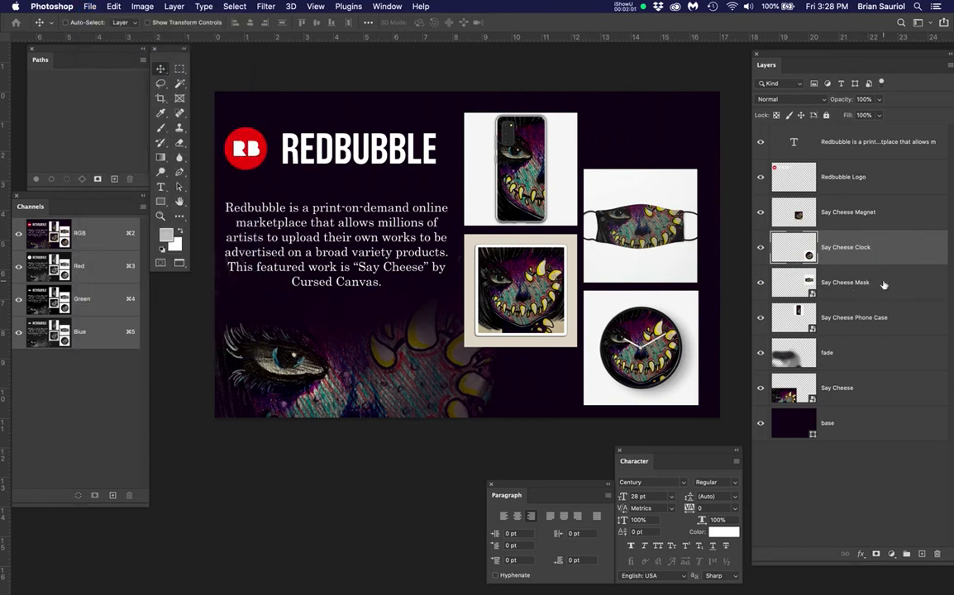
Rasterize the Say Cheese Mask, Say Cheese Phone Case, Say Cheese and base layers.
right_click(886, 284)
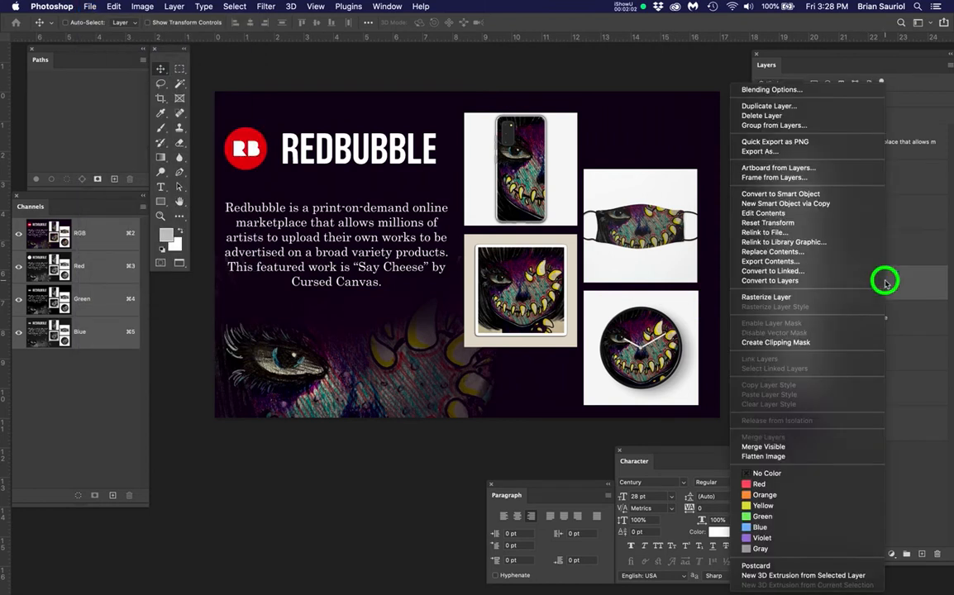
left_click(796, 296)
right_click(903, 318)
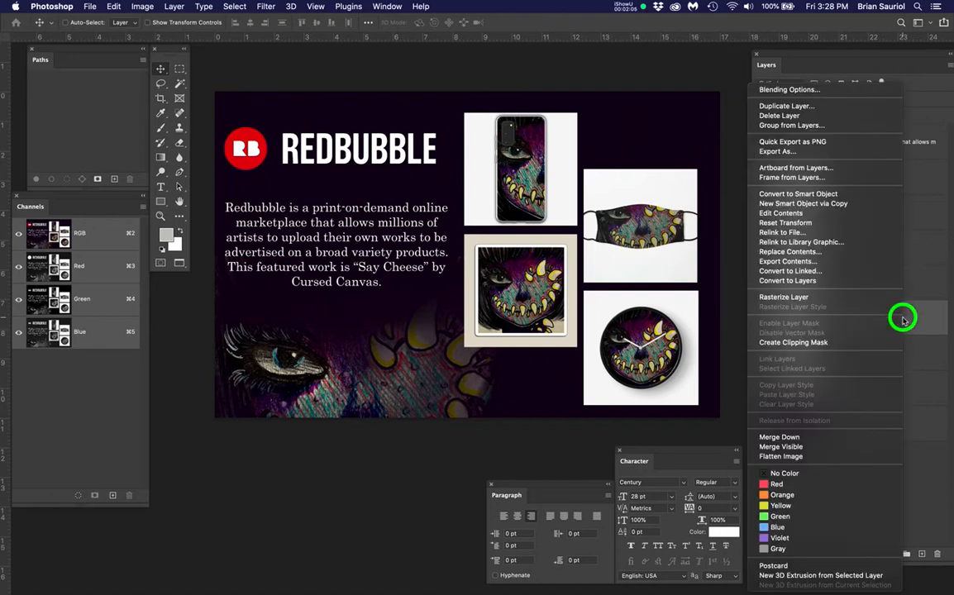
left_click(816, 297)
right_click(887, 385)
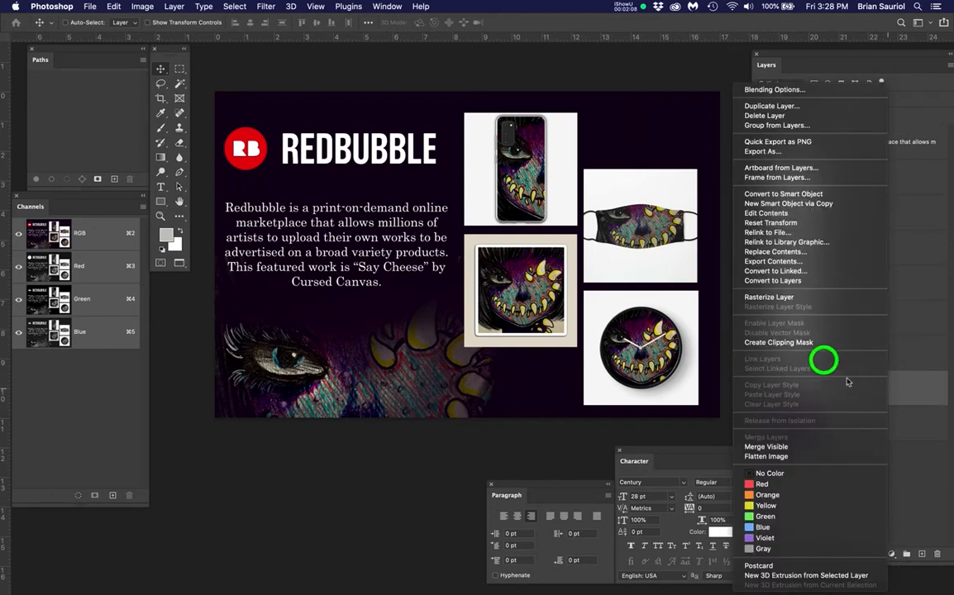
left_click(781, 297)
right_click(876, 426)
left_click(757, 271)
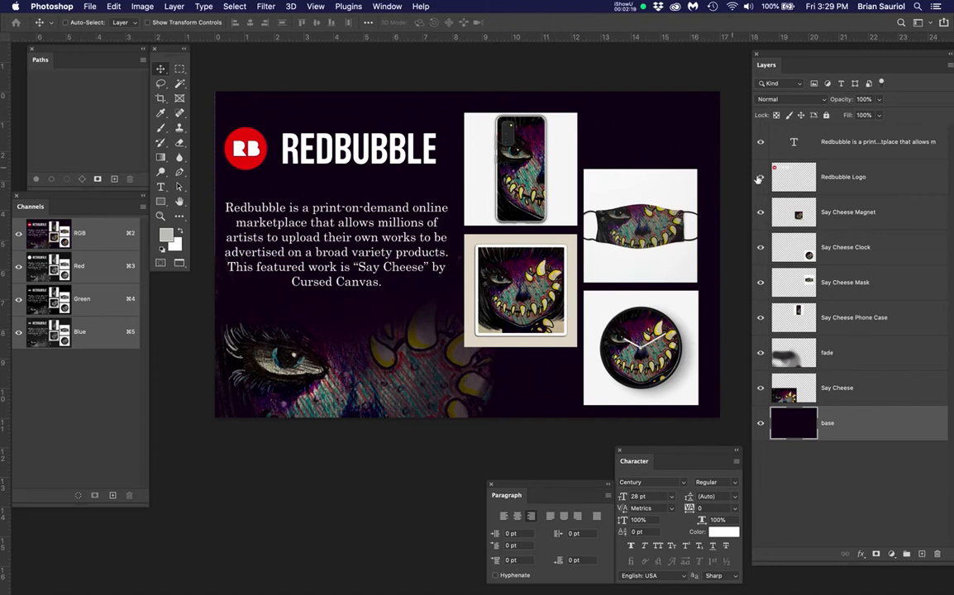
Select the white lettering on the Redbubble Logo layer with the Magic Wand, save the document and deselect.
left_click(854, 186)
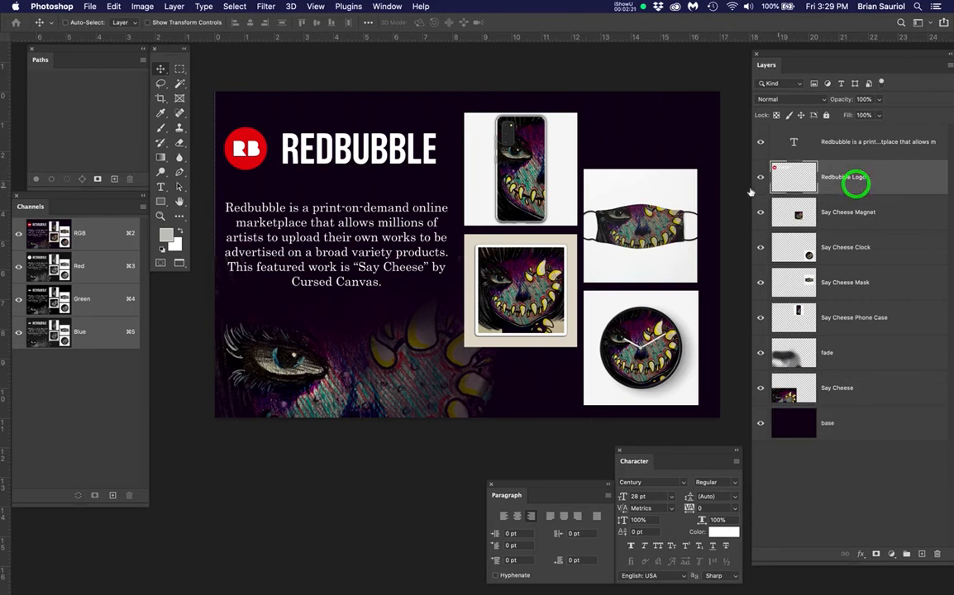
key("w")
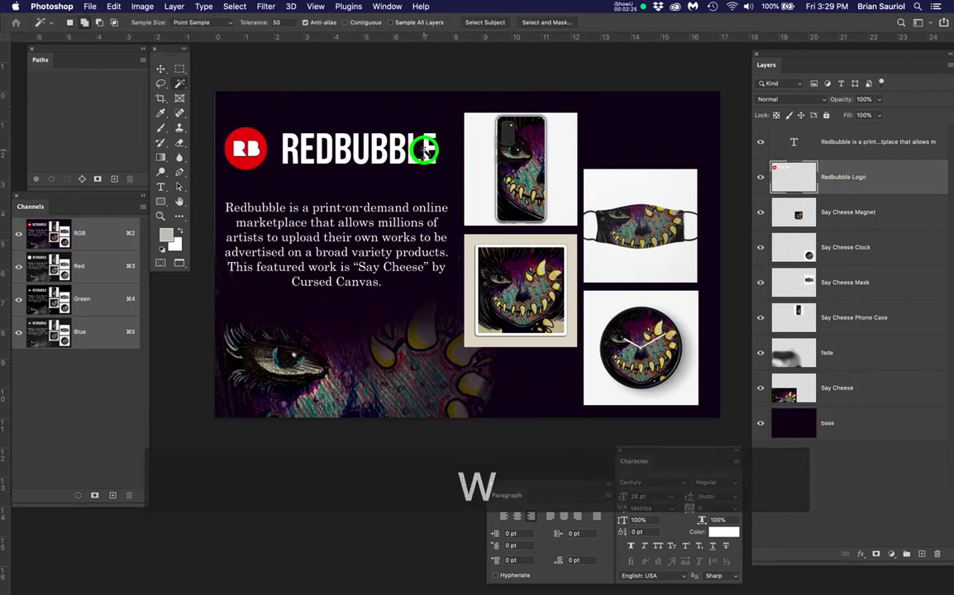
left_click(420, 149)
left_click(160, 70)
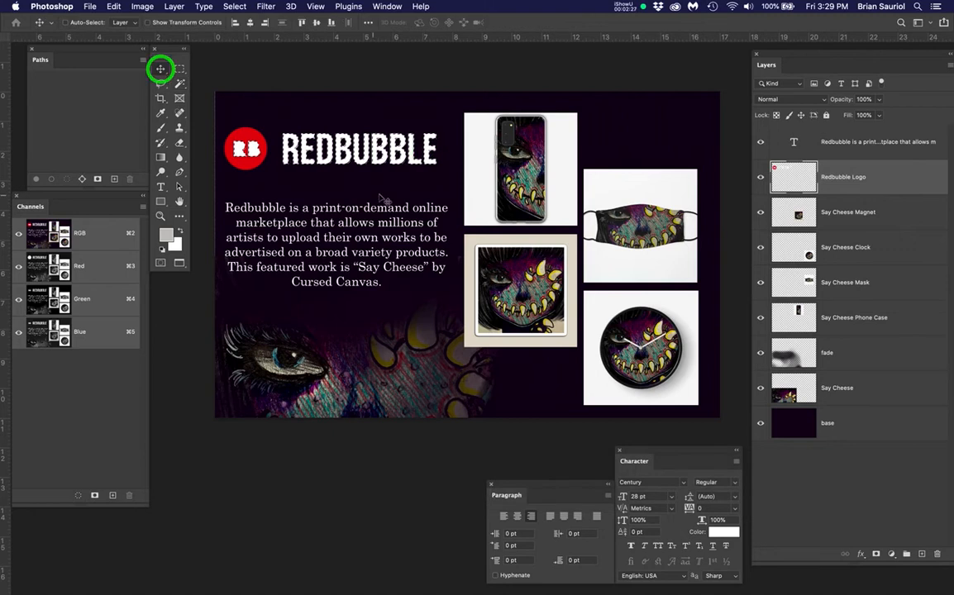
key("super+s")
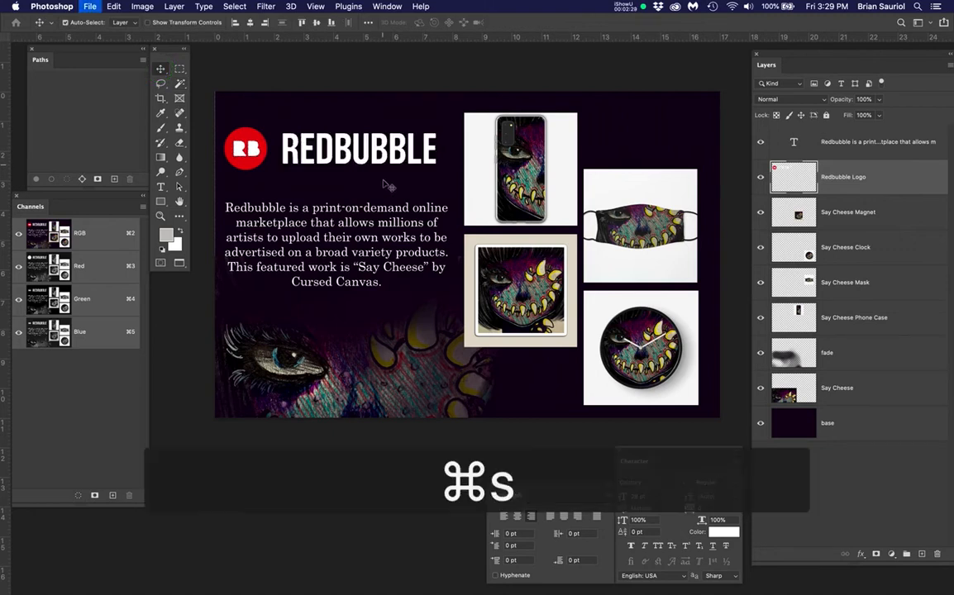
key("super+d")
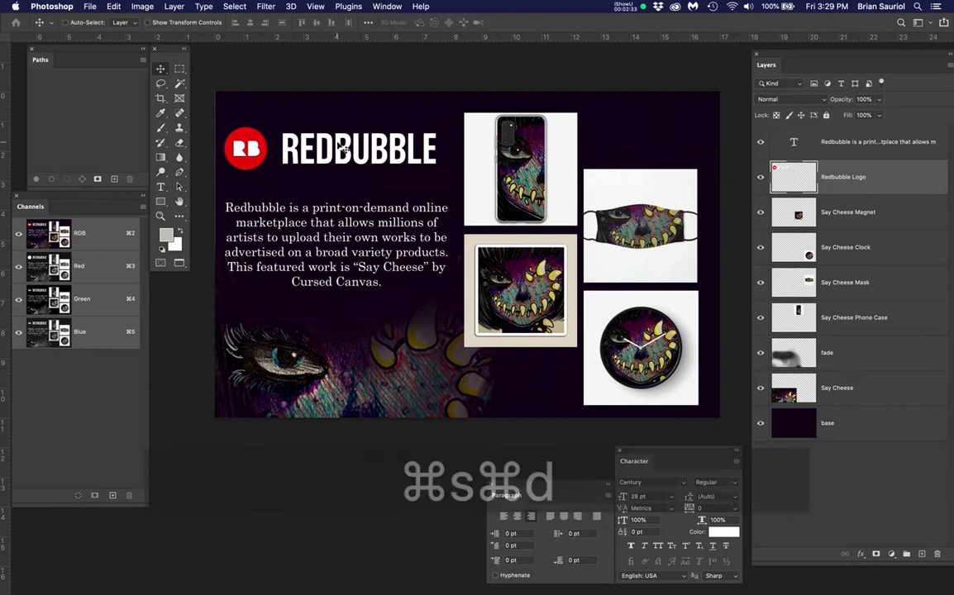
left_click_drag(336, 145, 347, 145)
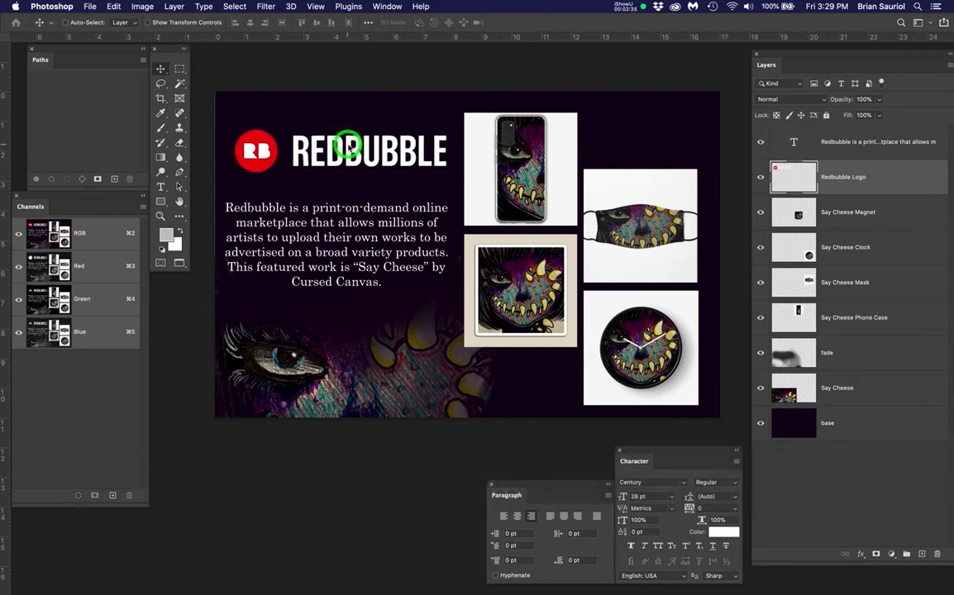
key("super+z")
key("super+x")
Move the Redbubble logo slightly right and down so it sits roughly centred above the description paragraph.
scroll(363, 152, "up", 2)
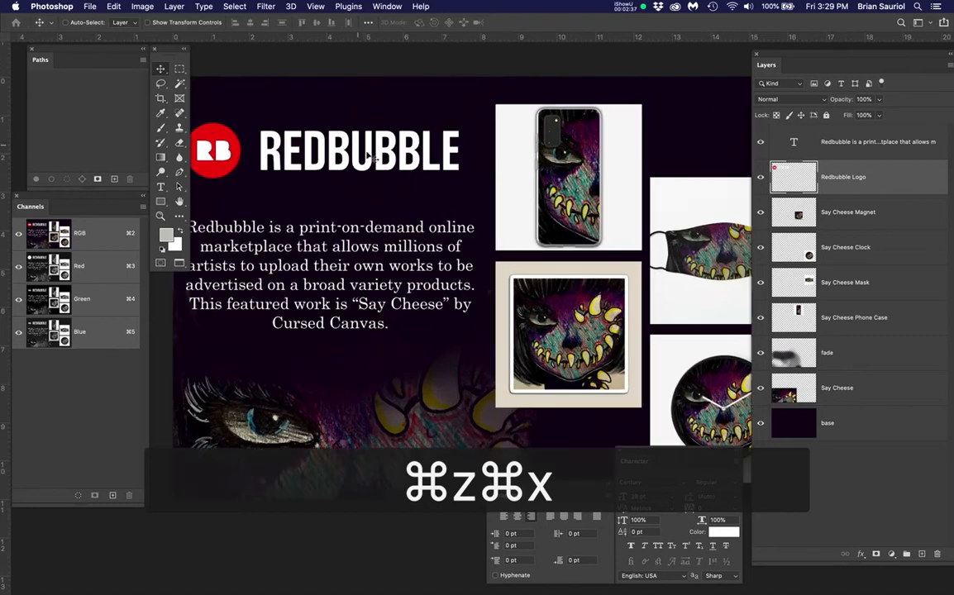
scroll(387, 164, "down", 1)
left_click(375, 159)
left_click_drag(374, 161, 438, 181)
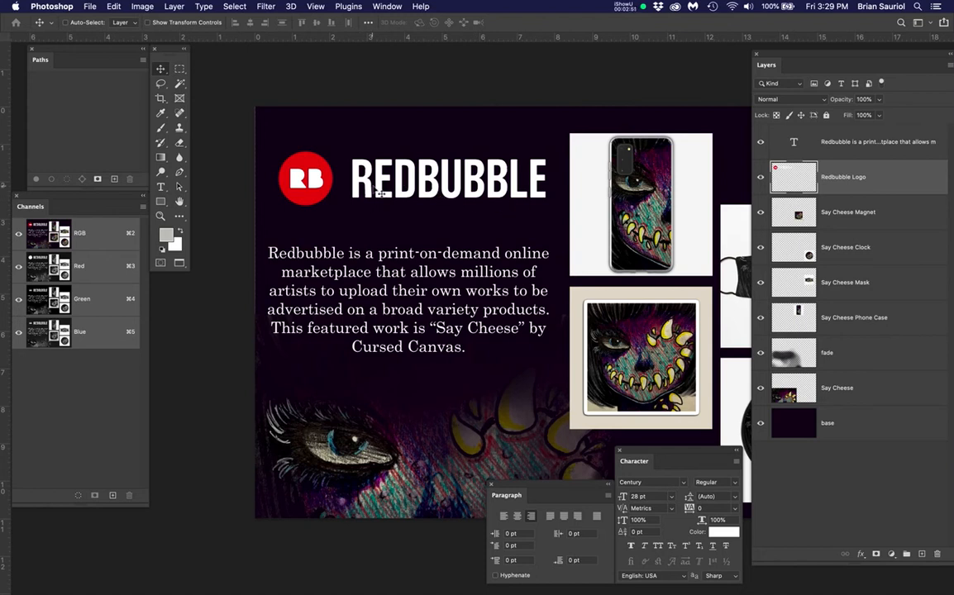
Hide and redisplay the Redbubble Logo layer to check what it contains.
scroll(385, 241, "up", 3)
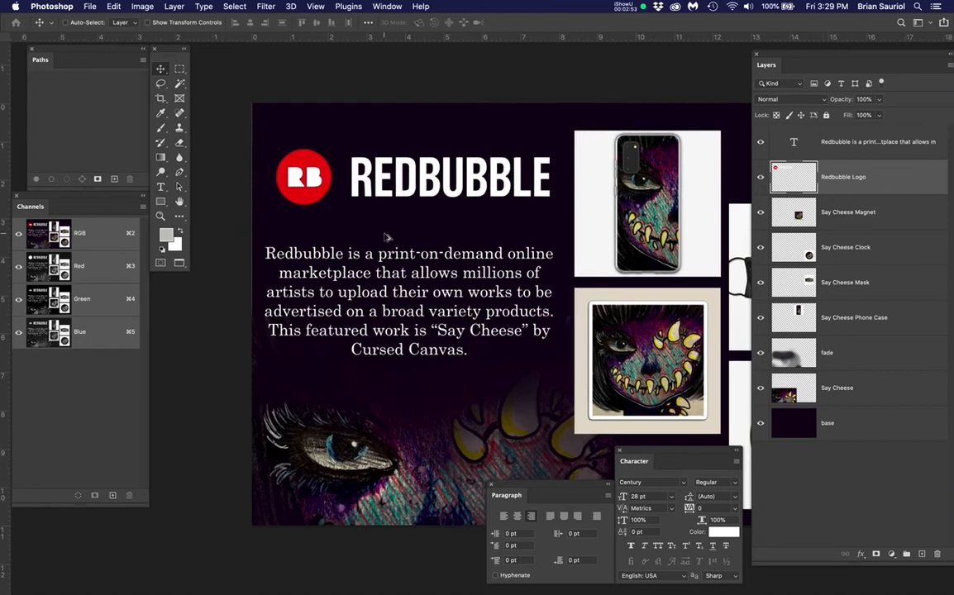
left_click(761, 176)
left_click(761, 176)
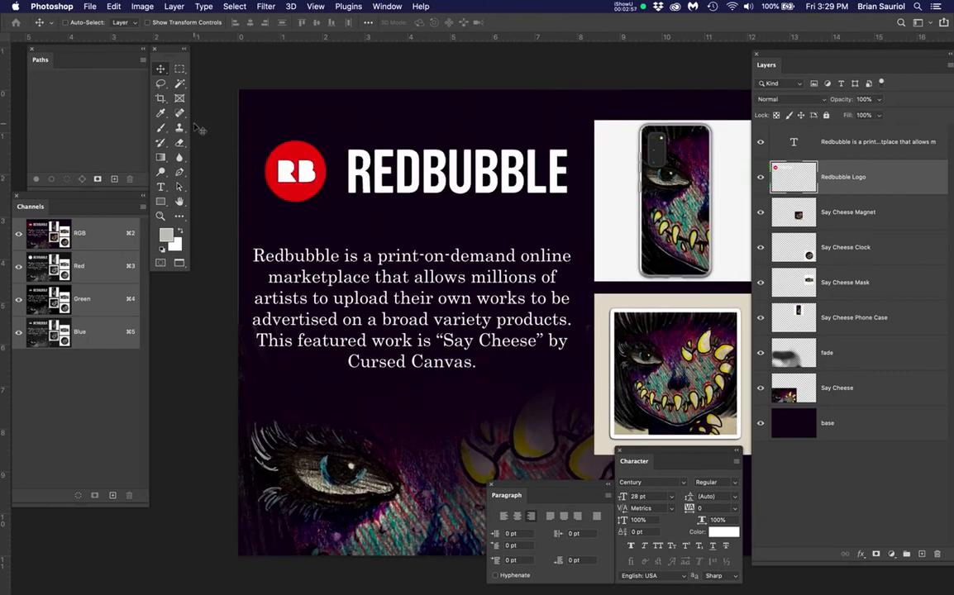
Marquee-select the red RB circle on the Redbubble Logo layer, nudge it slightly right towards the lettering and deselect.
key("super+plus")
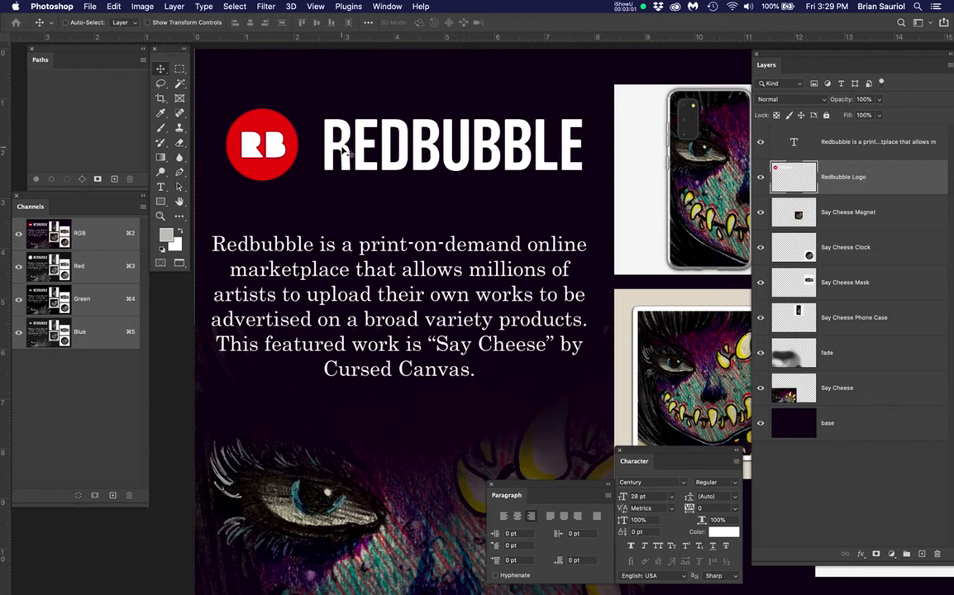
key("m")
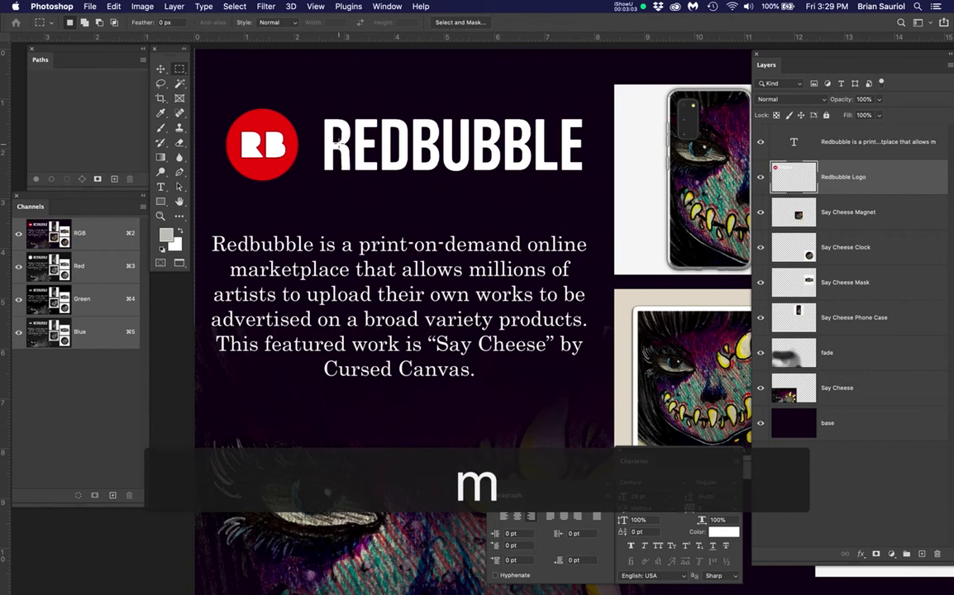
left_click_drag(215, 89, 306, 201)
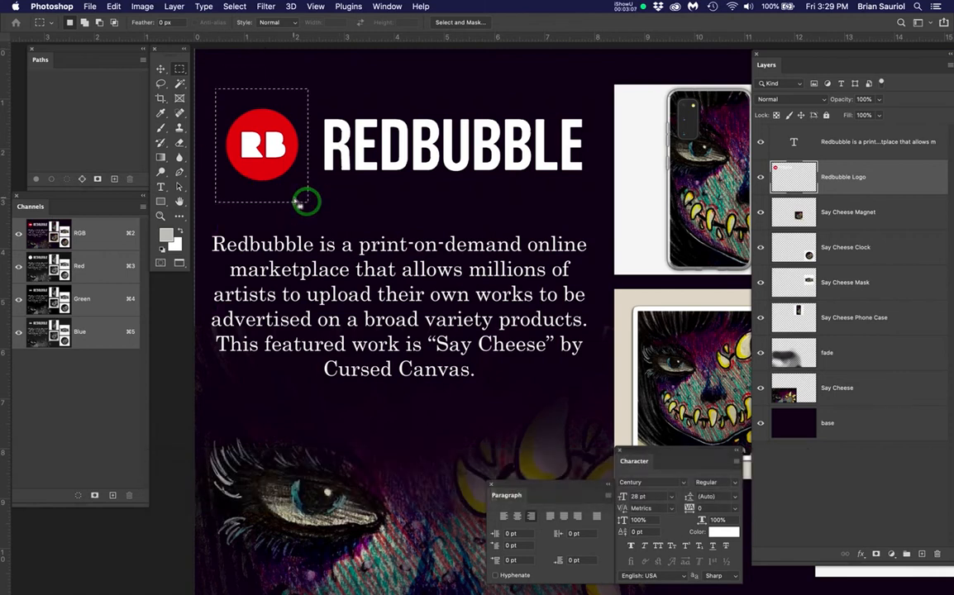
left_click(273, 142, "super")
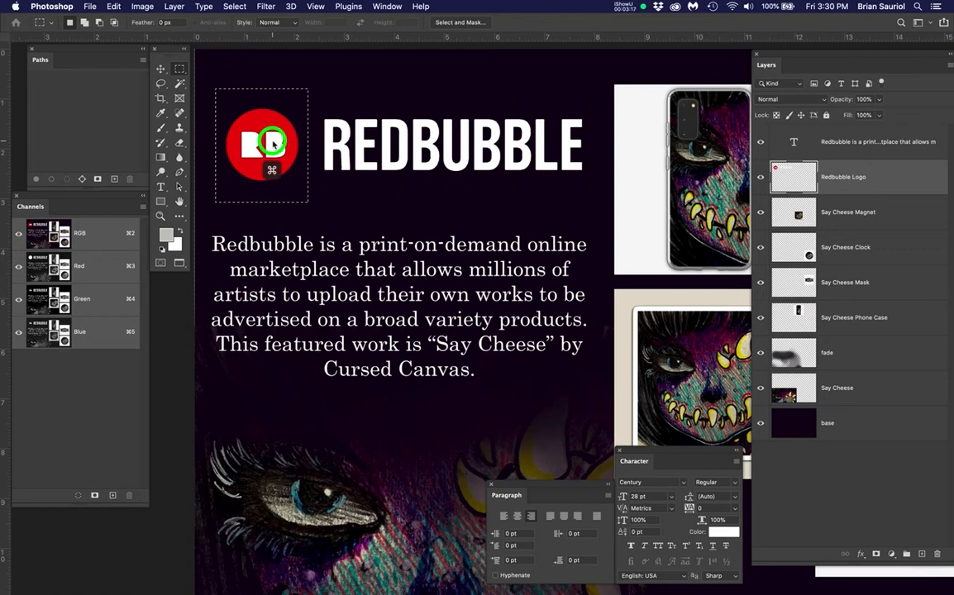
left_click_drag(273, 142, 280, 145)
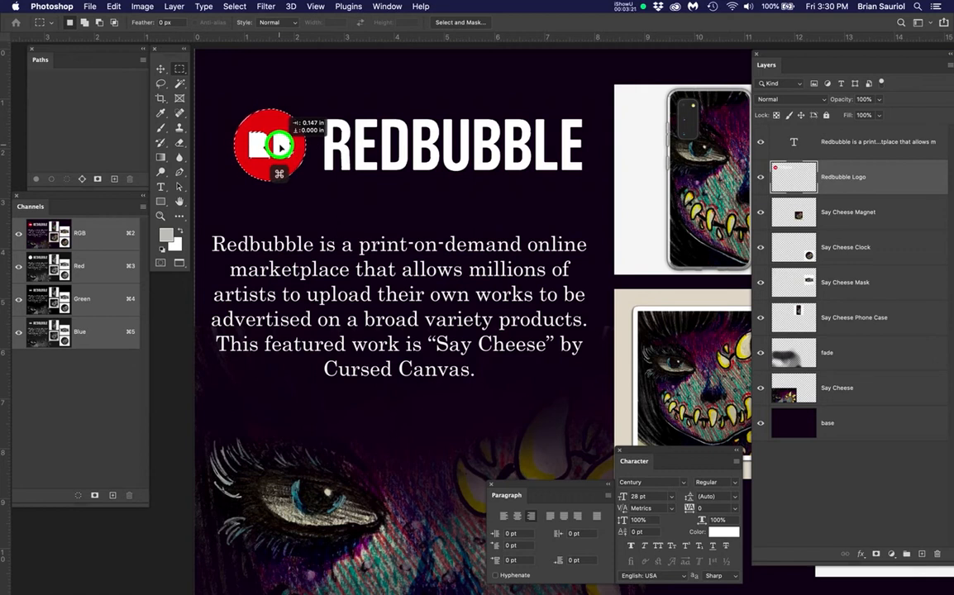
left_click_drag(280, 145, 281, 145)
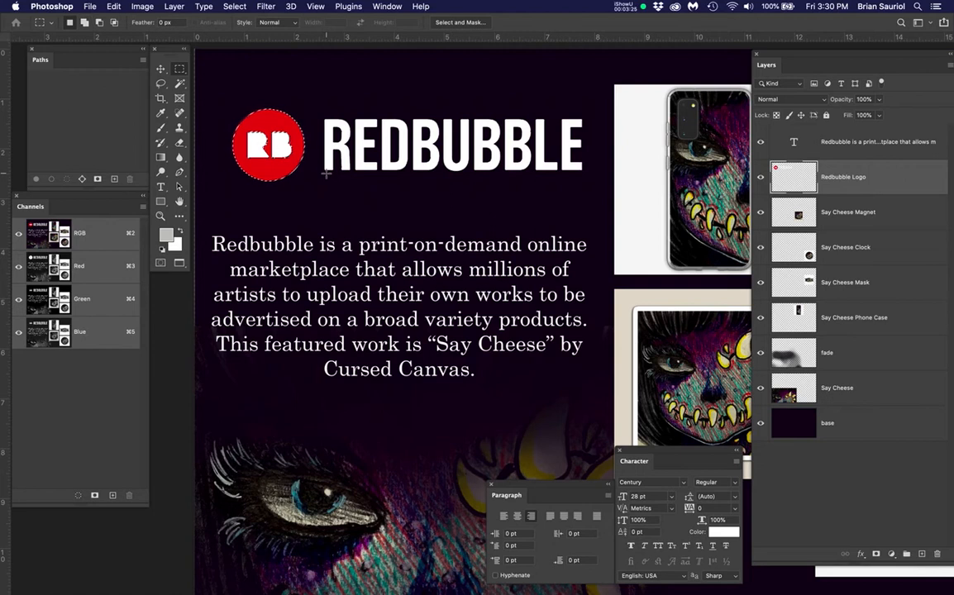
key("super+d")
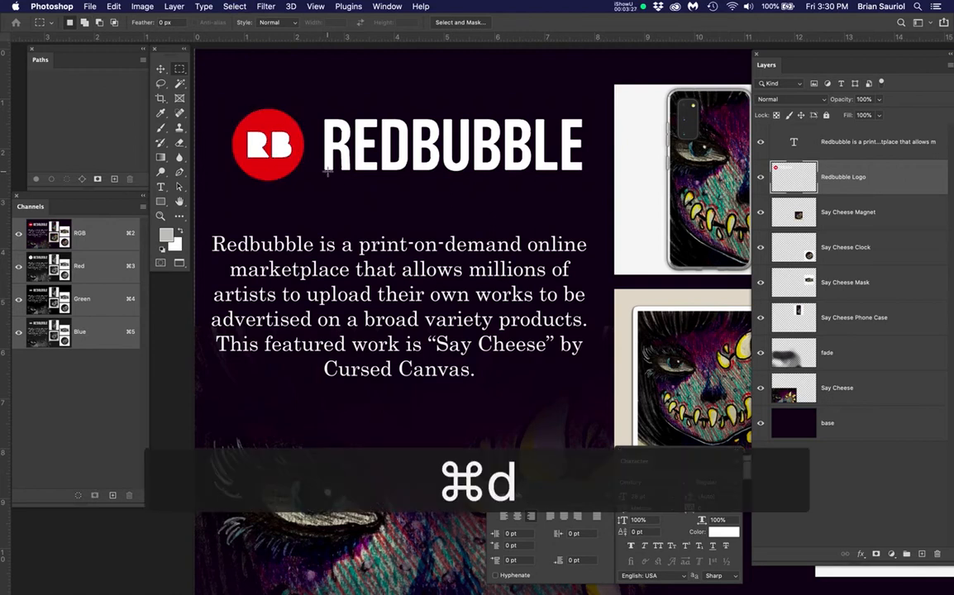
Set the description text layer's font size to 26 pt and right-align the paragraph.
left_click(856, 136)
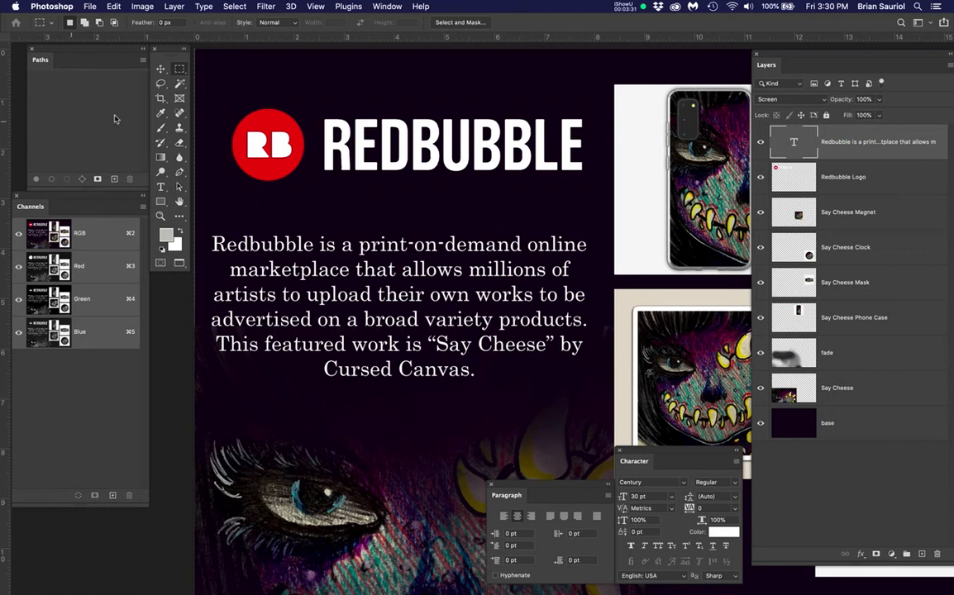
left_click(159, 69)
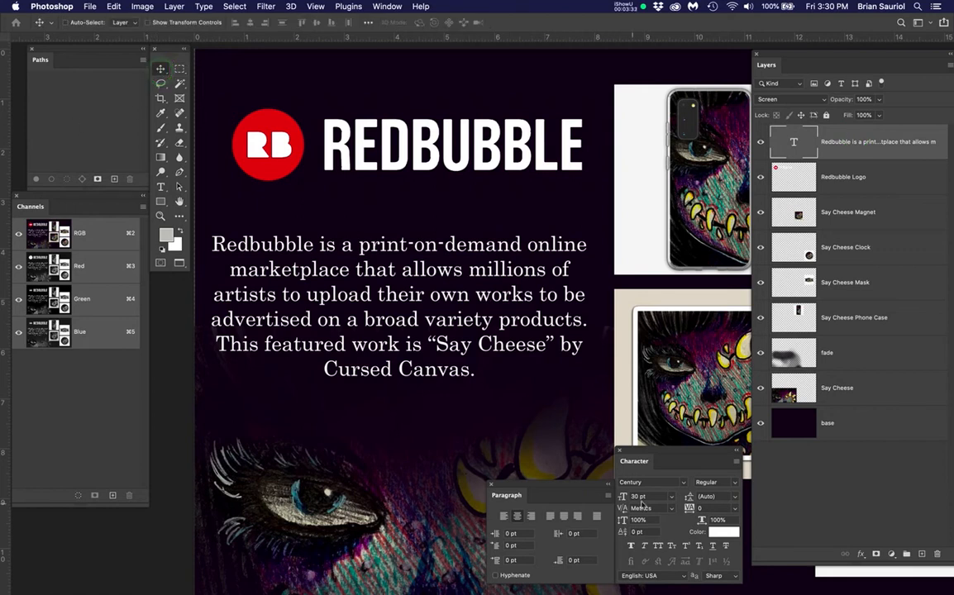
left_click_drag(652, 496, 628, 496)
type("26")
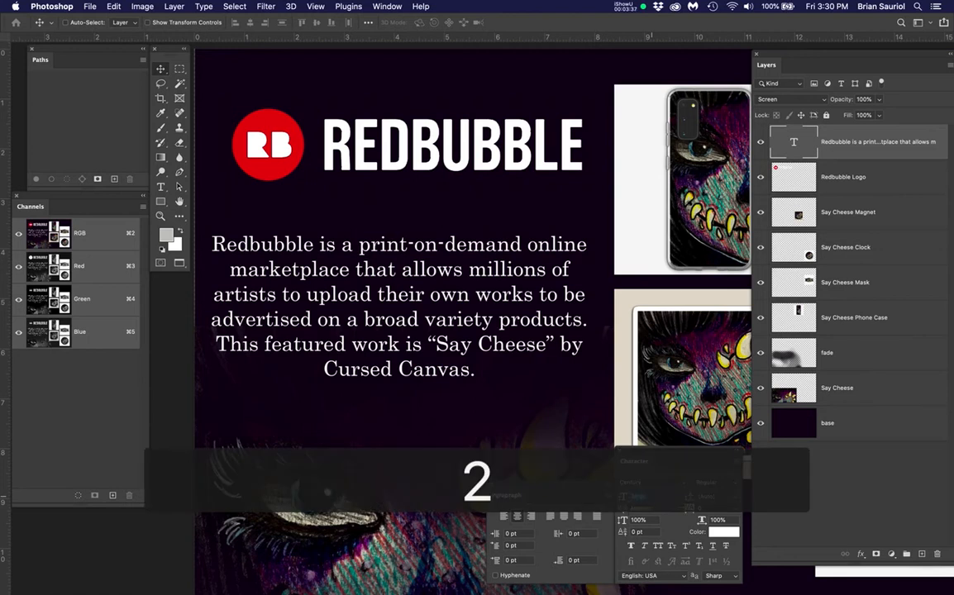
key("Return")
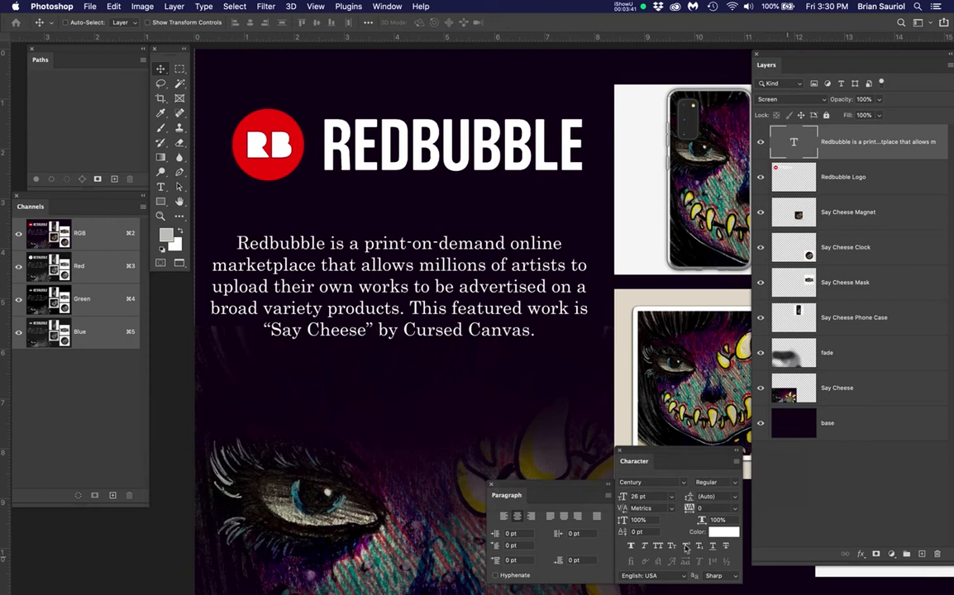
left_click(530, 516)
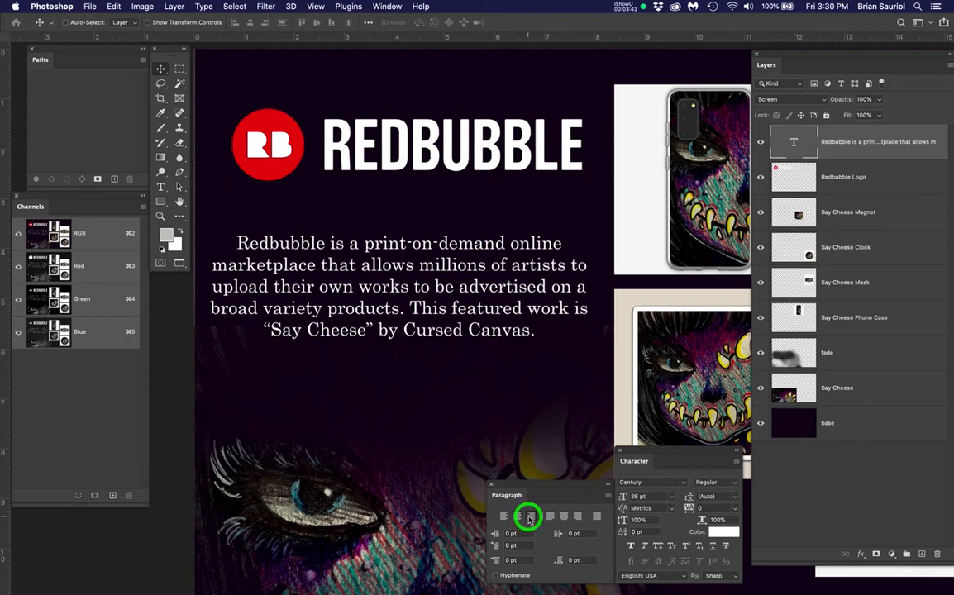
Narrow the description text box, pulling its right edge in slightly near the end of the logo lettering and its left edge further inward.
key("t")
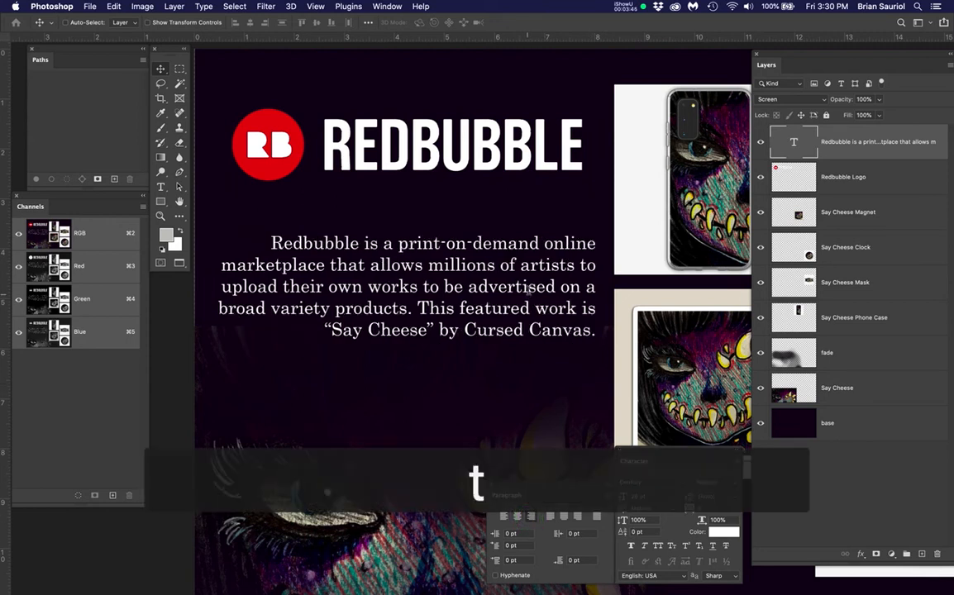
left_click(532, 286)
left_click_drag(597, 327, 588, 326)
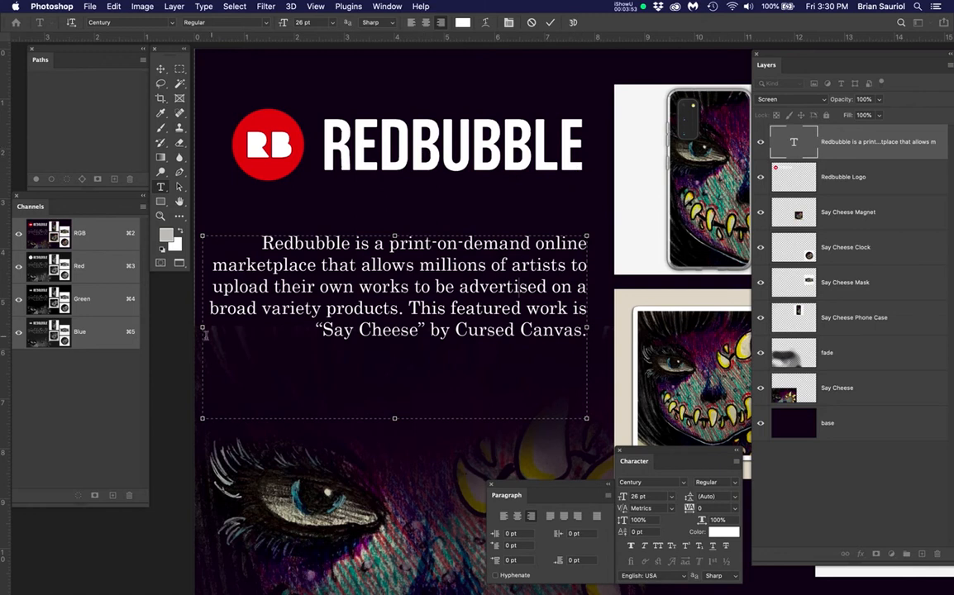
left_click_drag(200, 329, 235, 329)
Break the description's closing line before "by Cursed Canvas." and commit the text edit.
type("t")
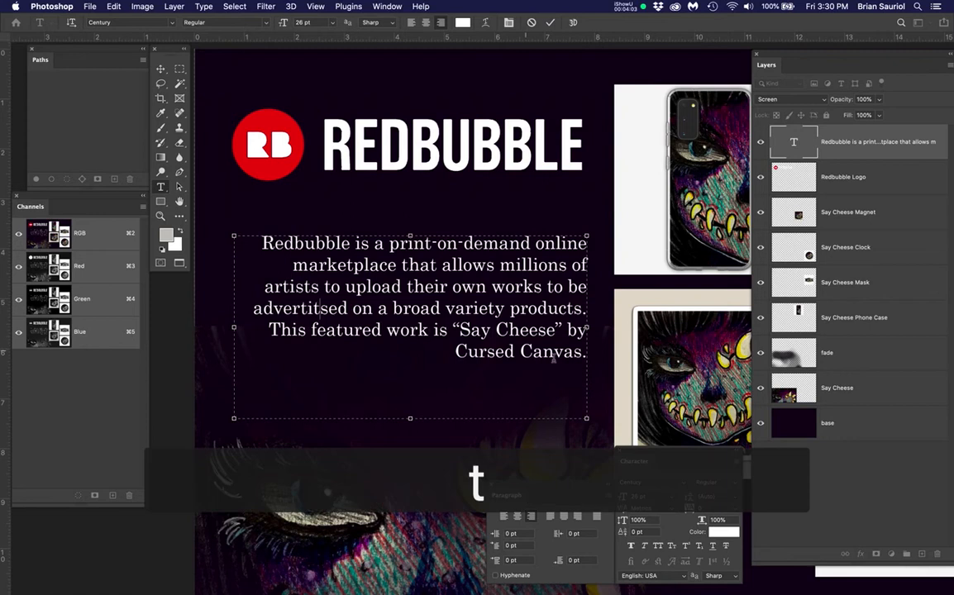
left_click(568, 329)
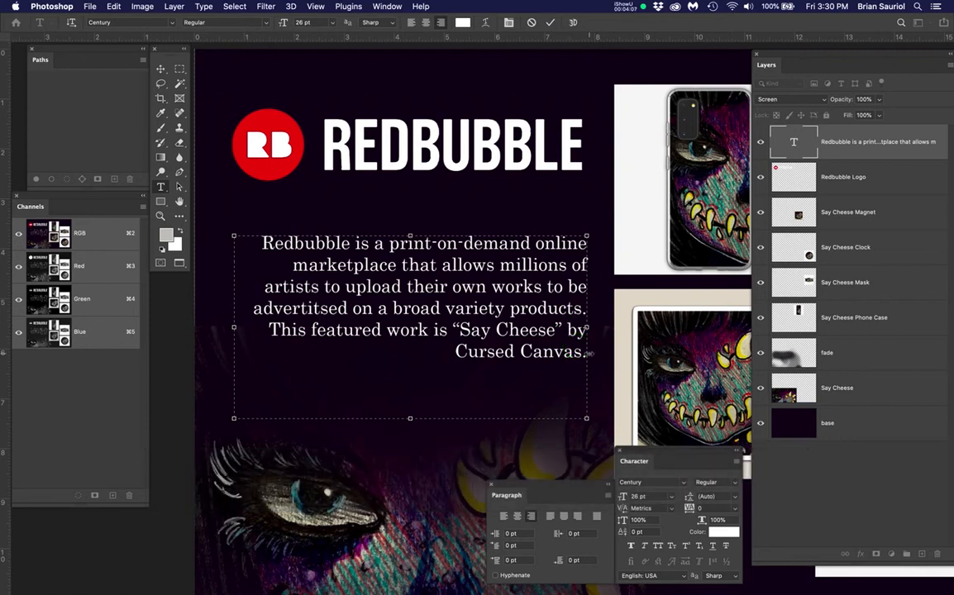
key("Return")
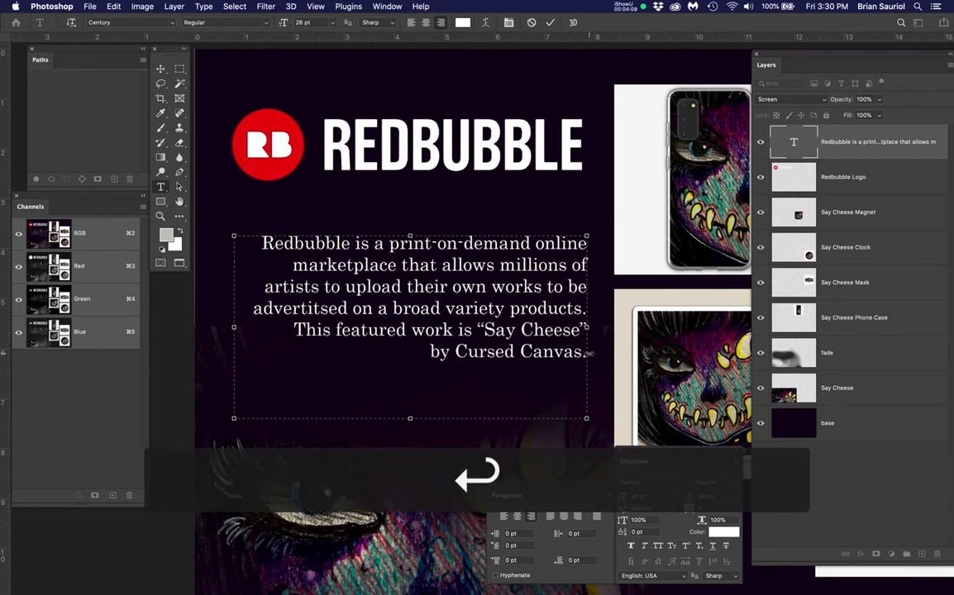
left_click(160, 69)
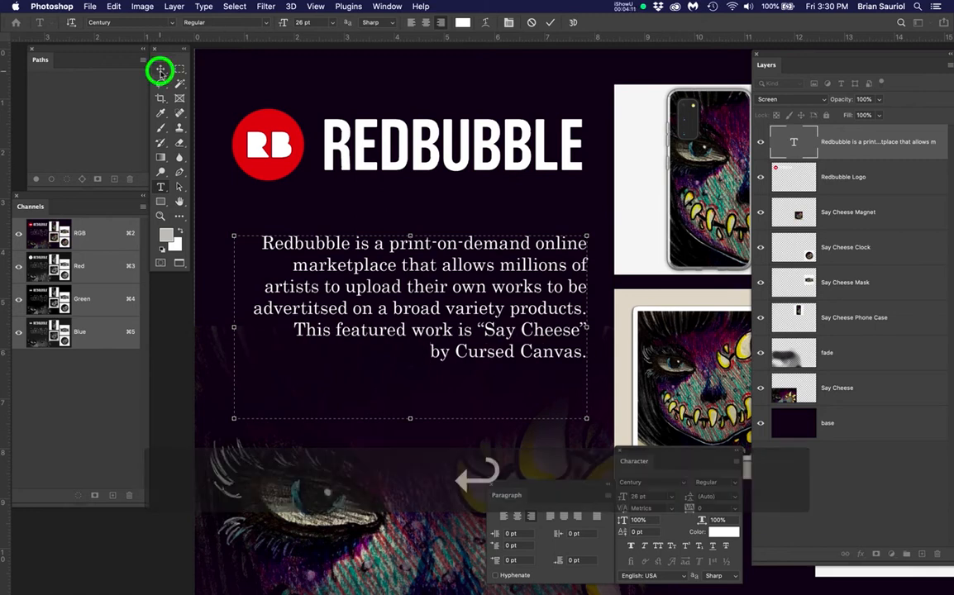
Apply hanging punctuation to the right-aligned description paragraph so periods and quotation marks extend past the text edge.
key("super+0")
scroll(554, 329, "down", 2)
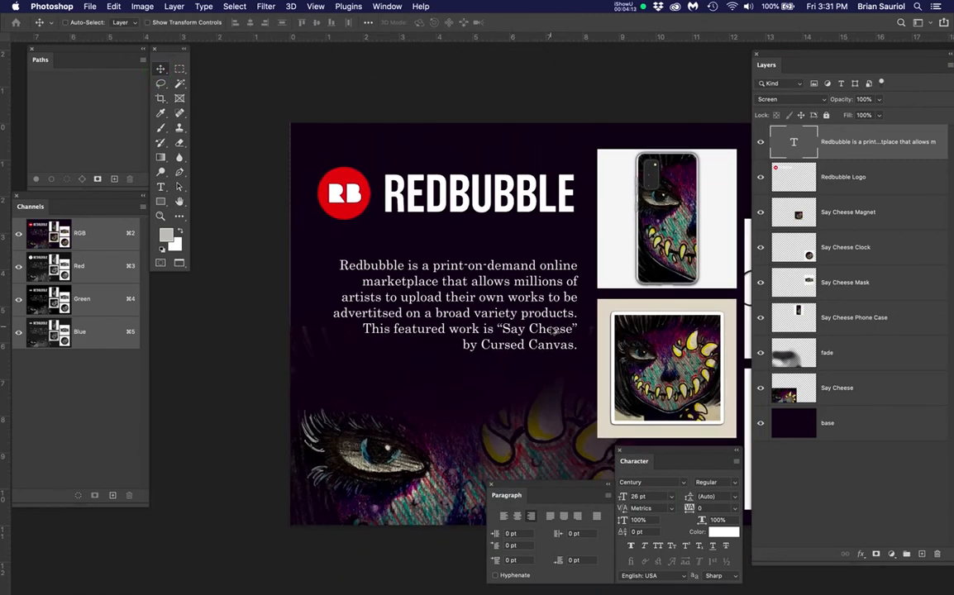
scroll(554, 329, "down", 1)
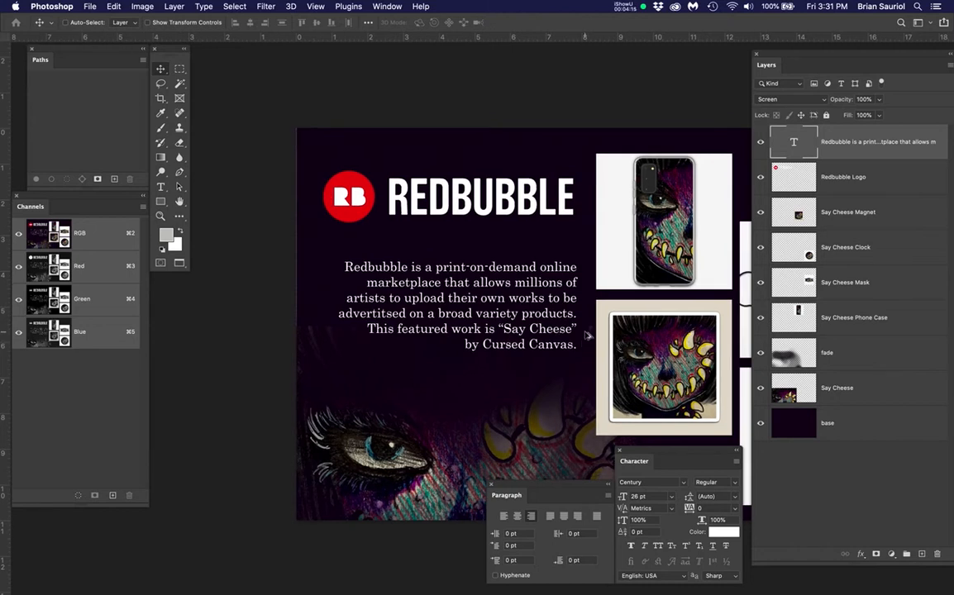
scroll(587, 335, "up", 4)
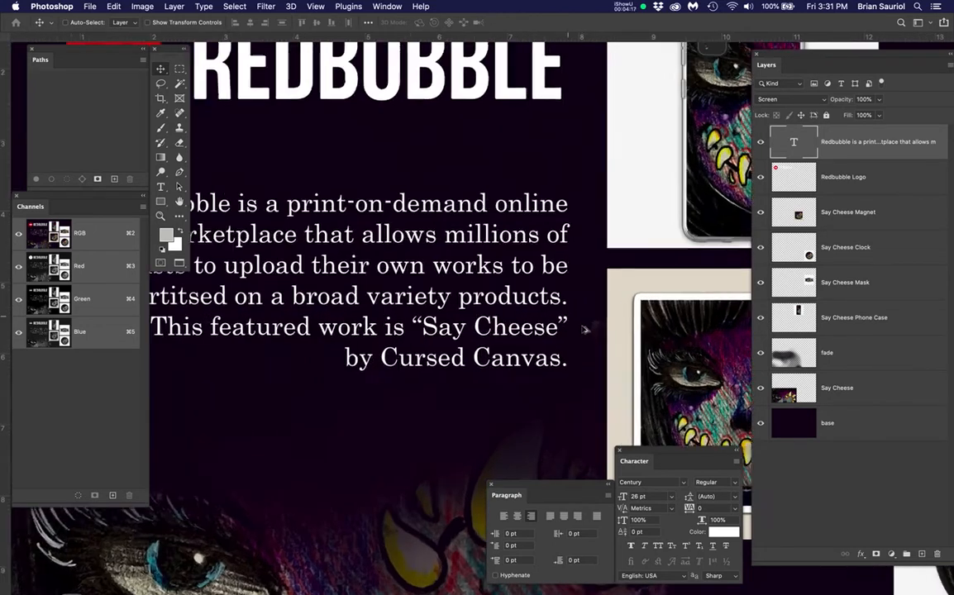
scroll(584, 329, "up", 3)
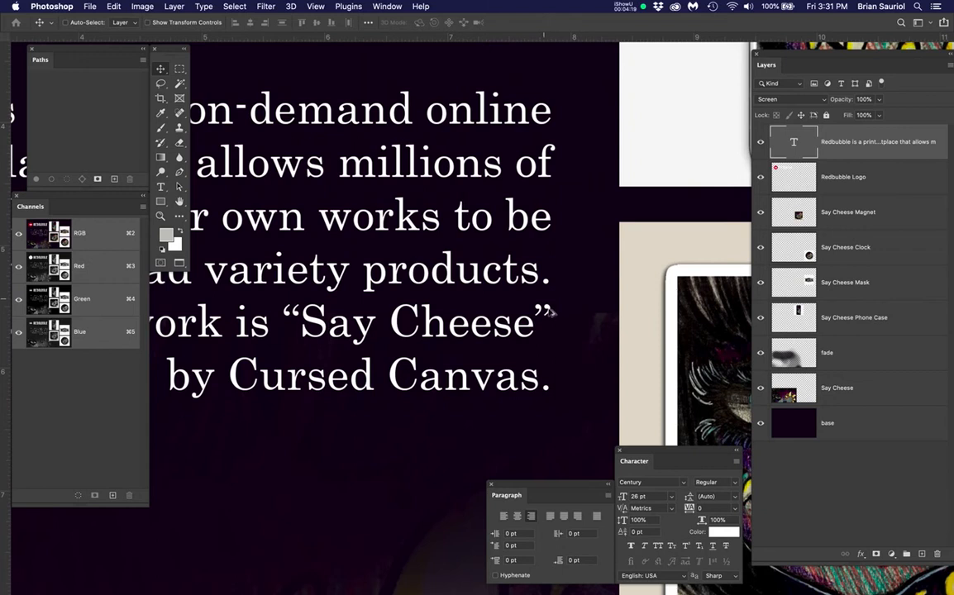
left_click_drag(546, 498, 507, 451)
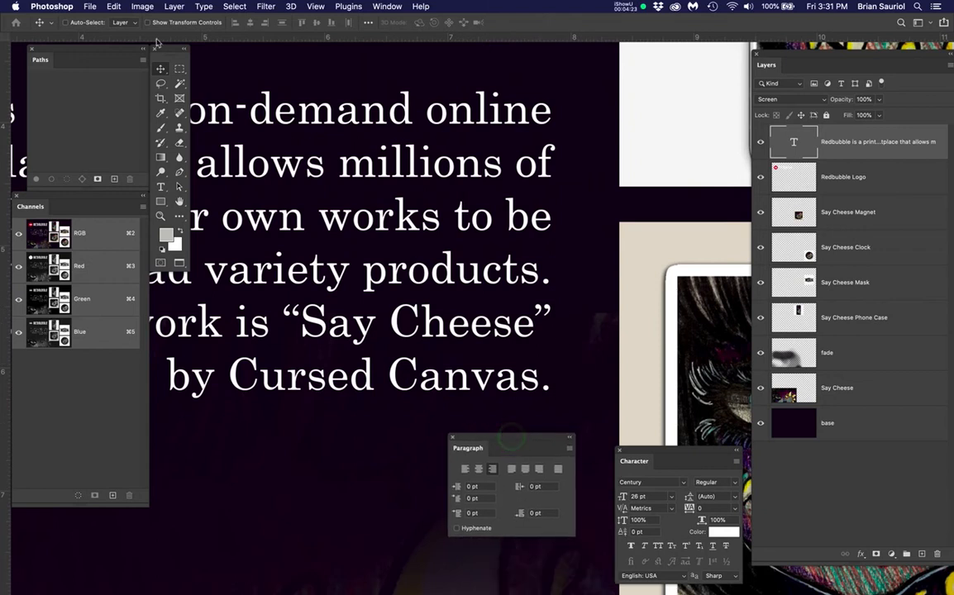
left_click(160, 69)
left_click(893, 134)
left_click_drag(572, 454, 600, 417)
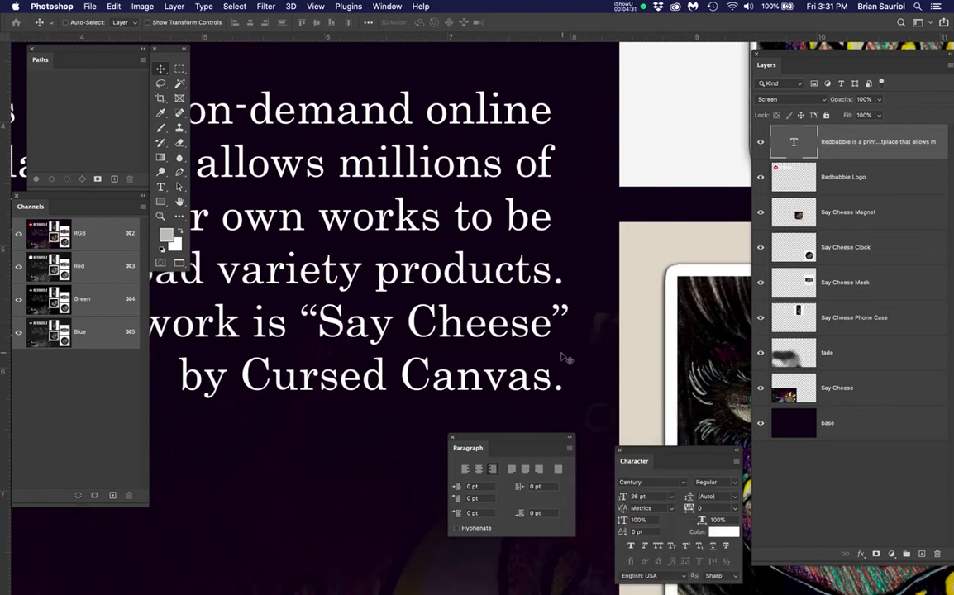
Save the ad document with the revised description text.
scroll(343, 268, "down", 5)
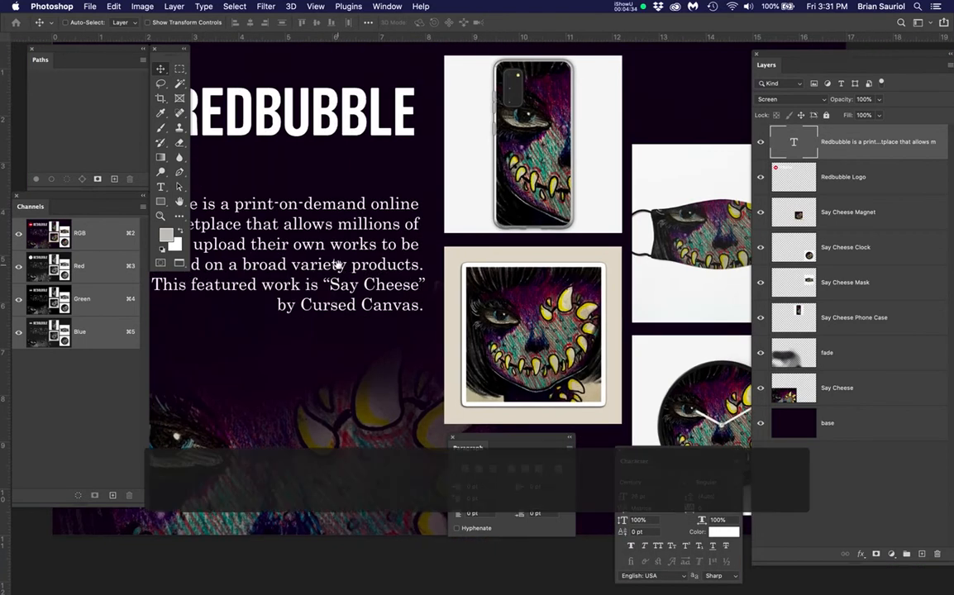
left_click_drag(338, 265, 507, 263)
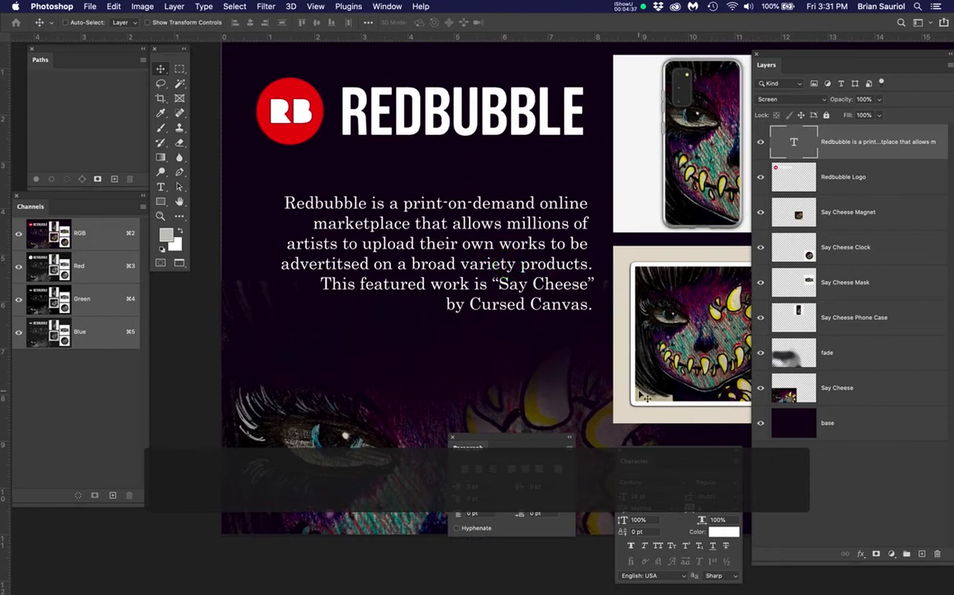
key("super+s")
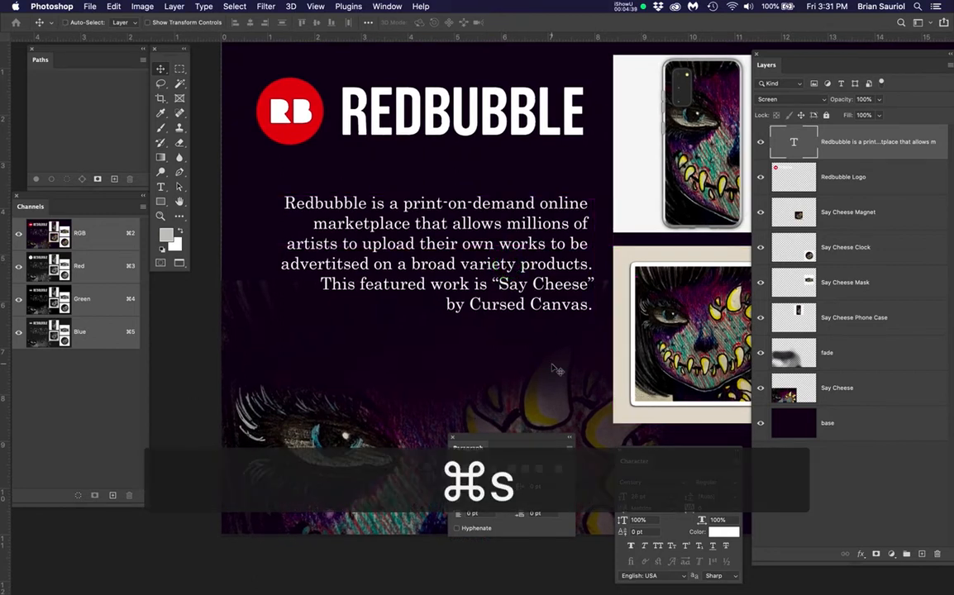
key("super+shift+s")
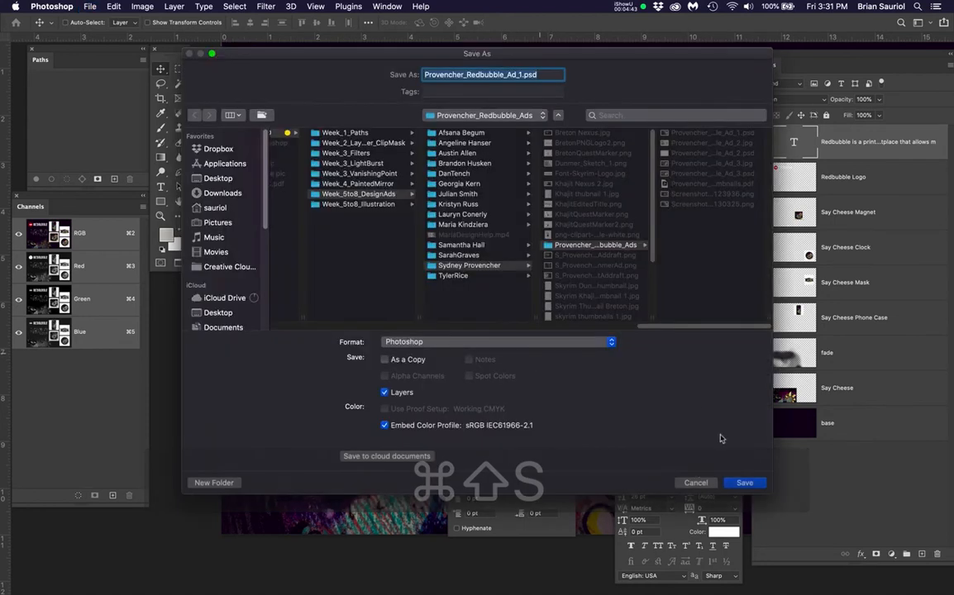
left_click(694, 482)
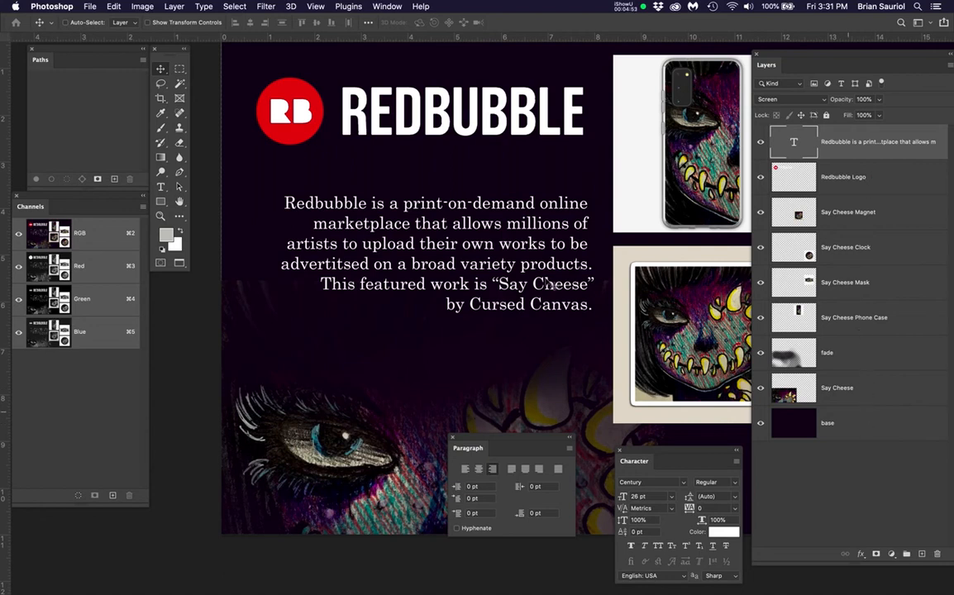
Review the whole ad layout from logo to product images and save the document again.
scroll(488, 225, "down", 3)
left_click_drag(576, 237, 469, 226)
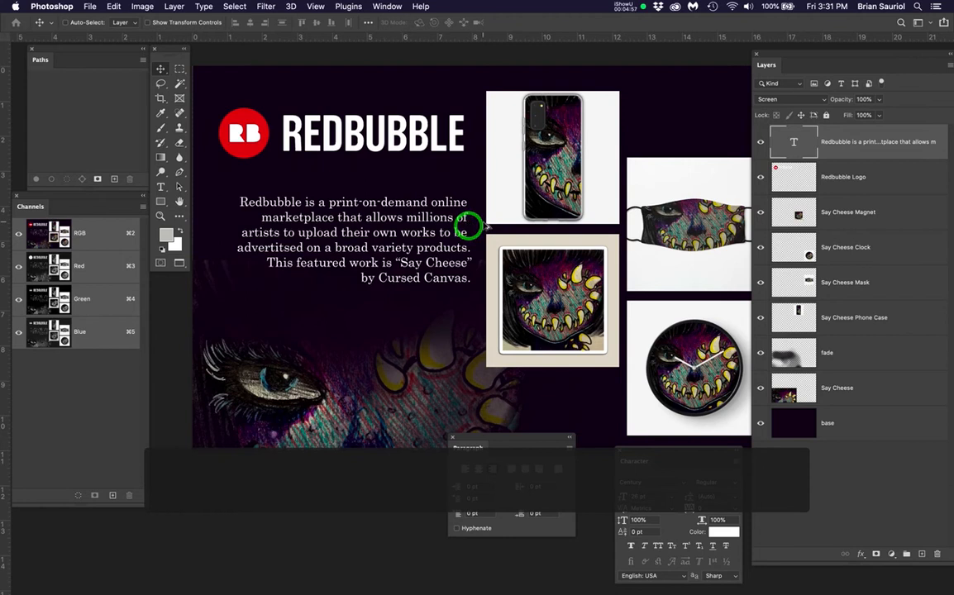
scroll(487, 226, "down", 2)
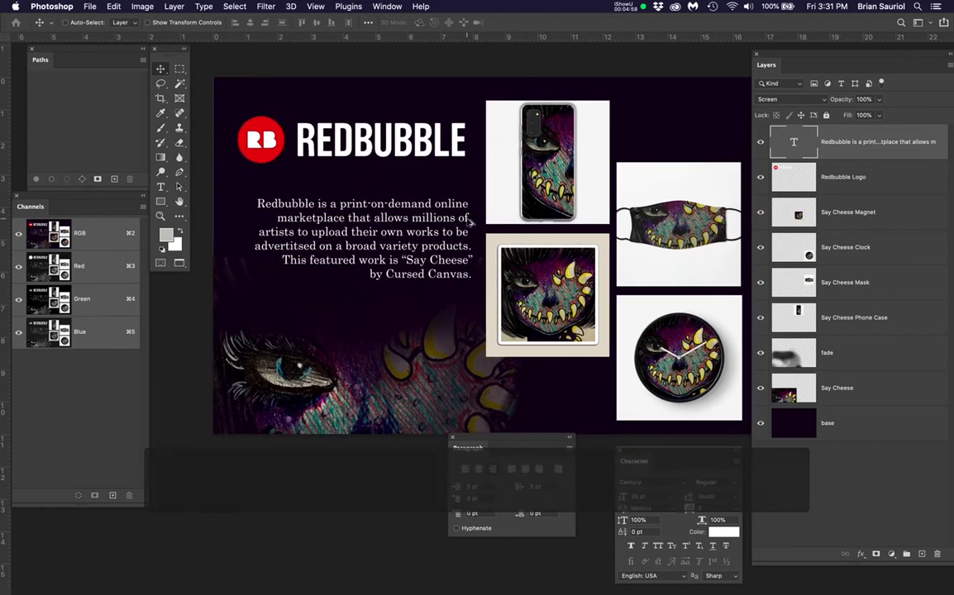
scroll(607, 242, "down", 1)
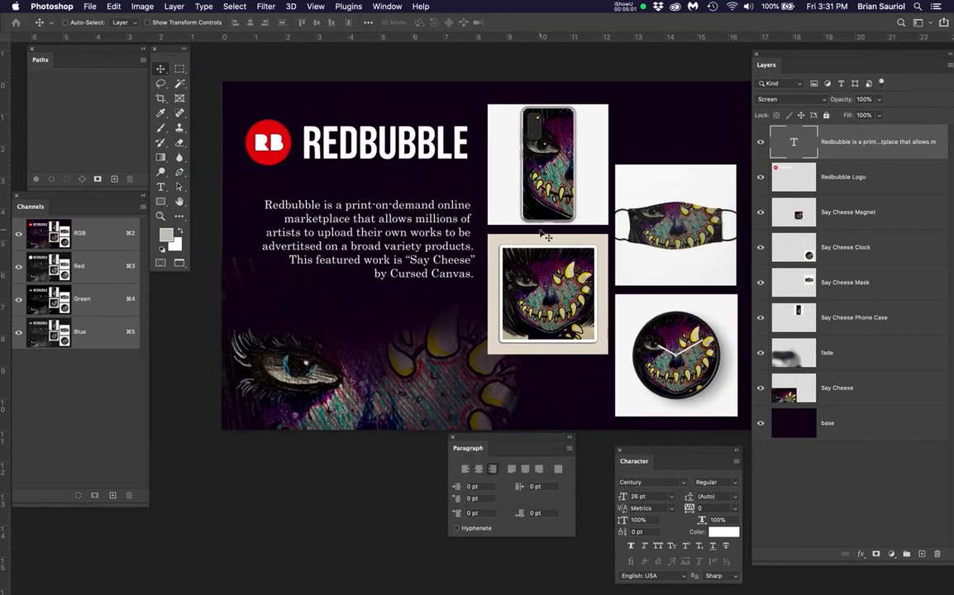
key("super+s")
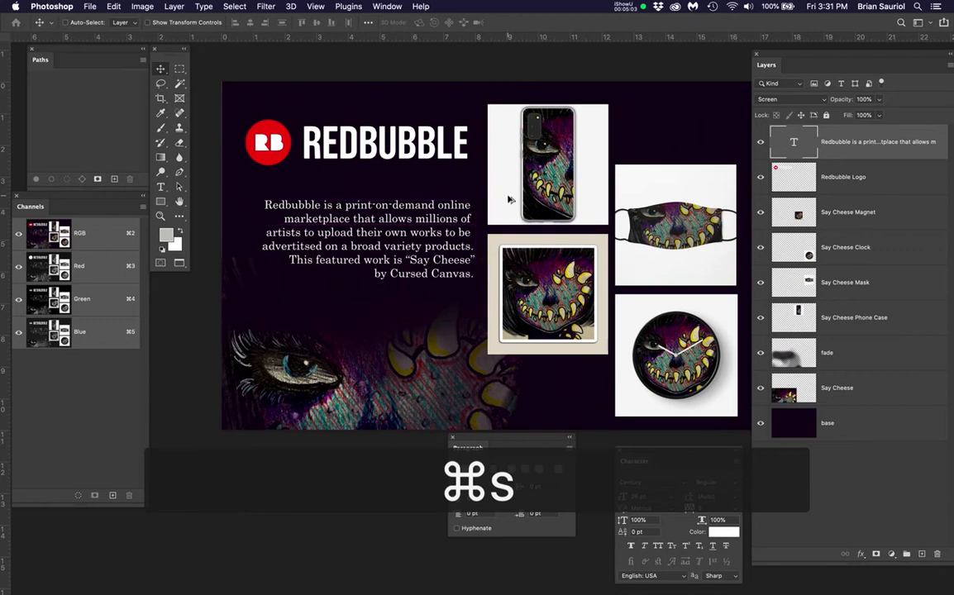
Save the ad as a new Photoshop file, adding B after the 1 in its name and keeping Maximize Compatibility on.
scroll(508, 198, "up", 1)
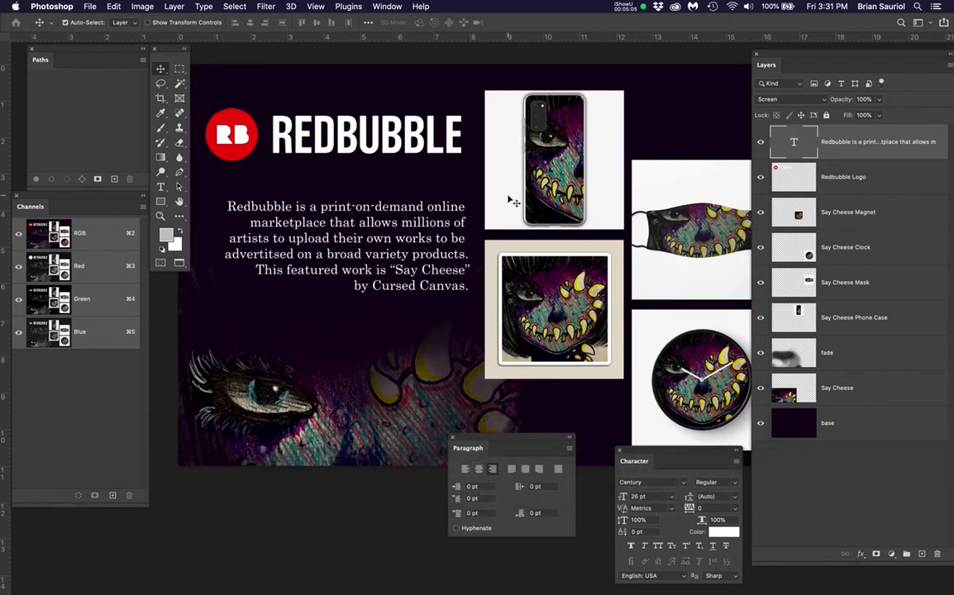
key("super+shift+s")
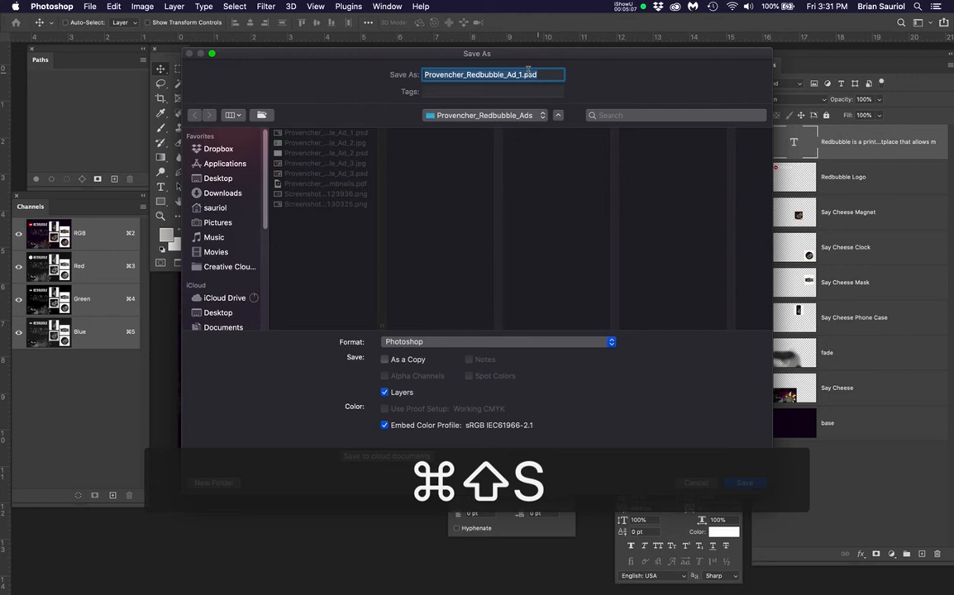
left_click(520, 74)
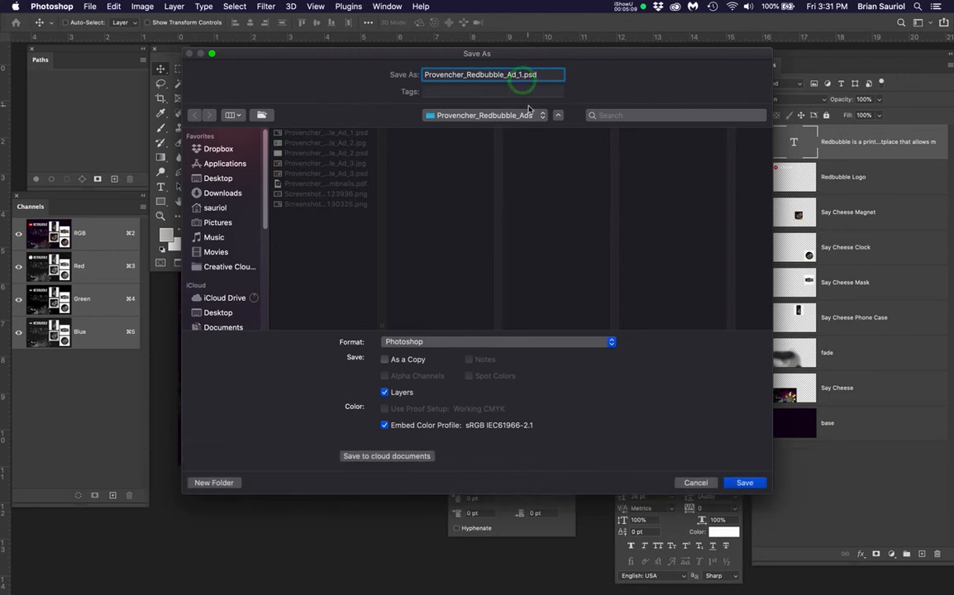
type("B")
key("Return")
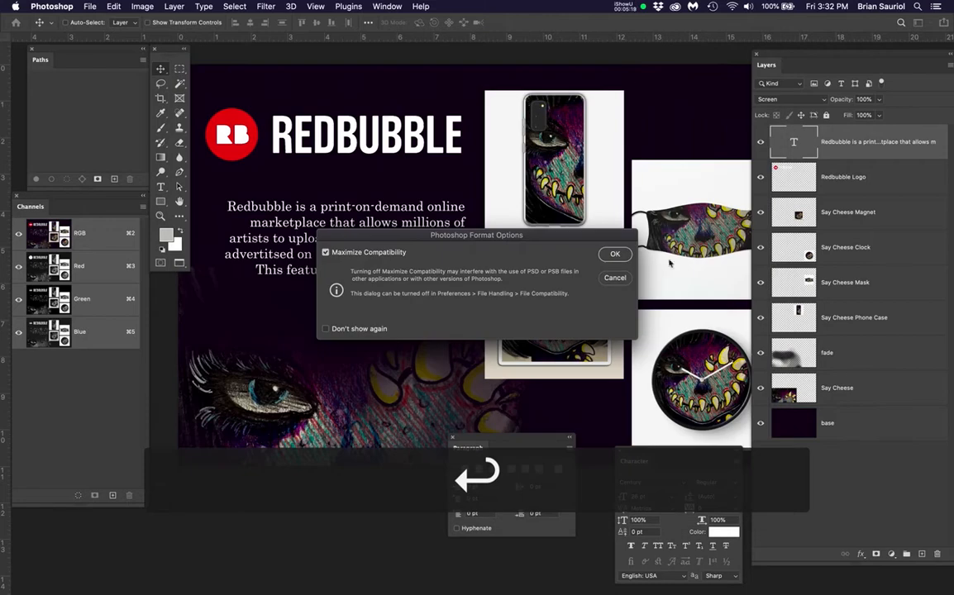
left_click(614, 256)
Merge all layers from Redbubble Logo down to base, keeping the description text layer separate, and save the 1B file.
left_click(874, 183)
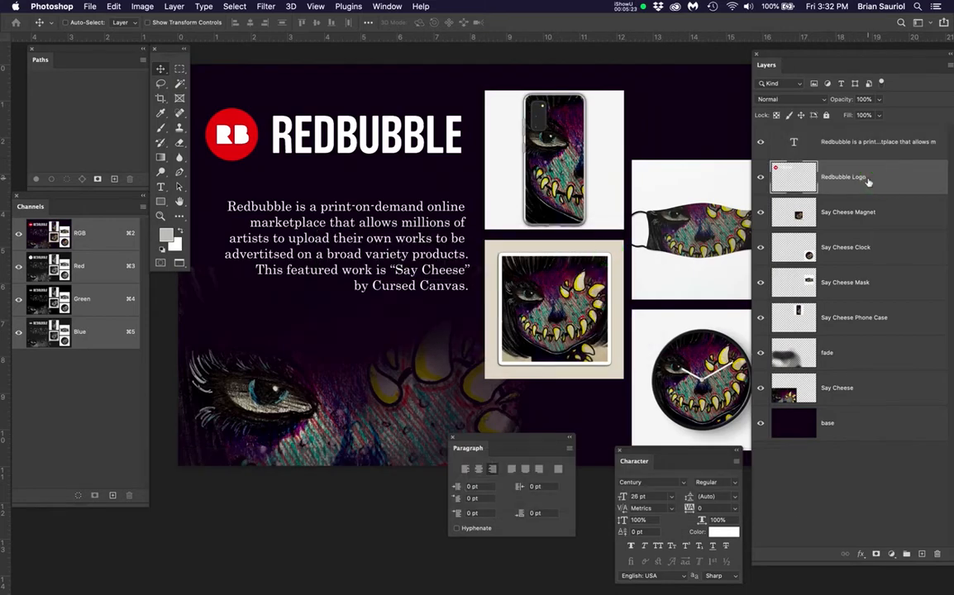
left_click(869, 430, "shift")
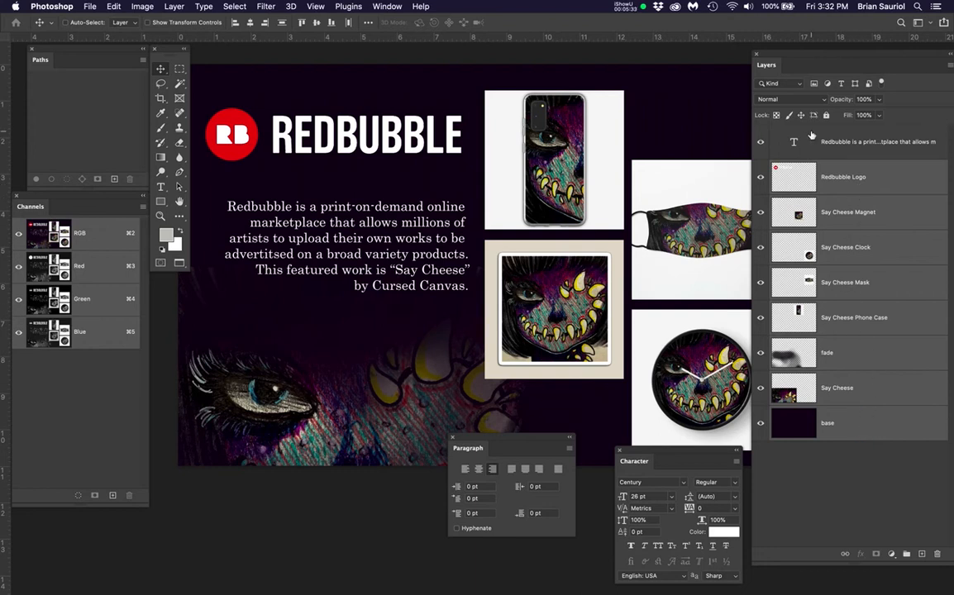
key("super+e")
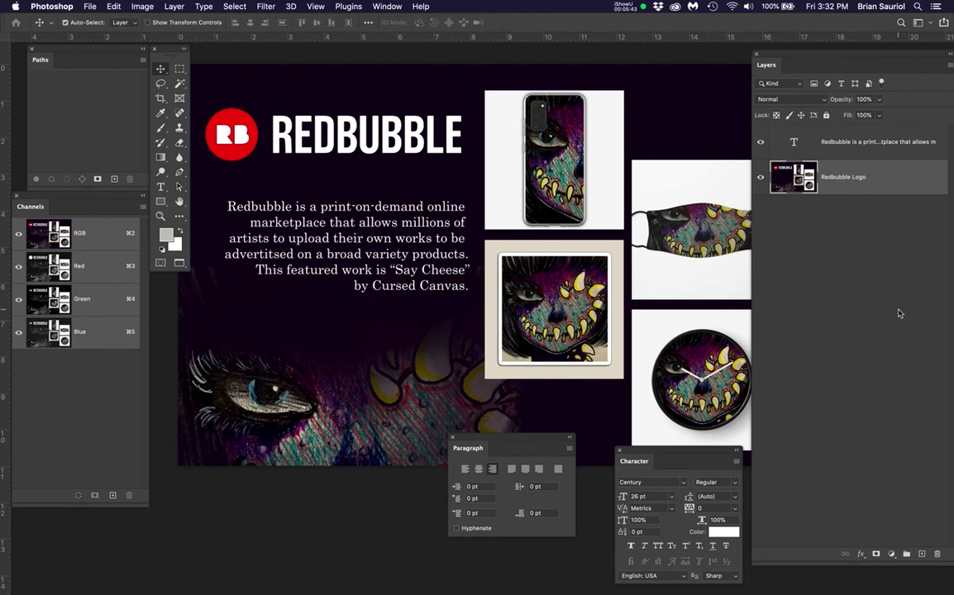
key("super+s")
Save a copy of the 1B ad in Photoshop PDF format with Preserve Photoshop Editing Capabilities turned off.
left_click(386, 6)
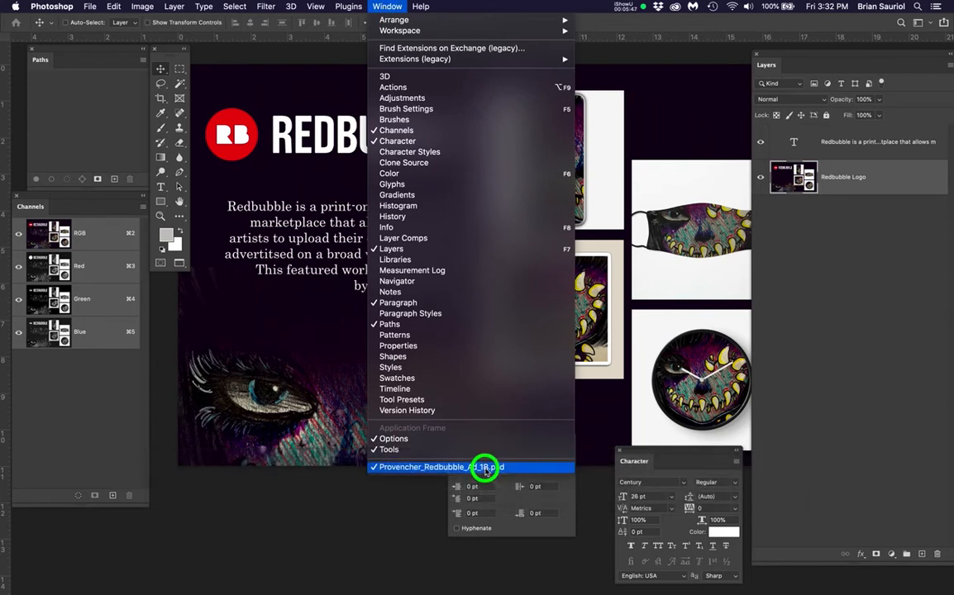
left_click(382, 520)
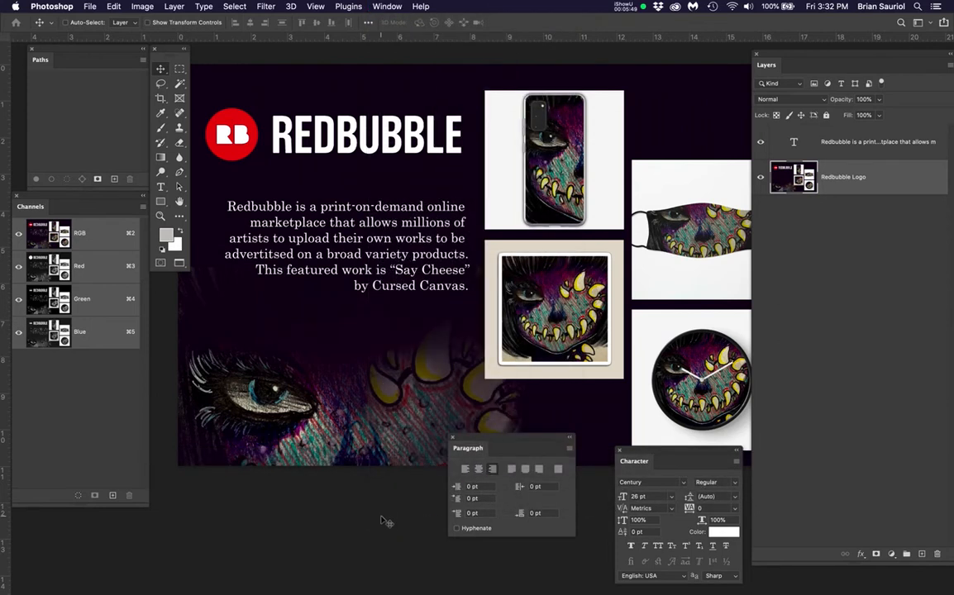
key("cmd+shift+s")
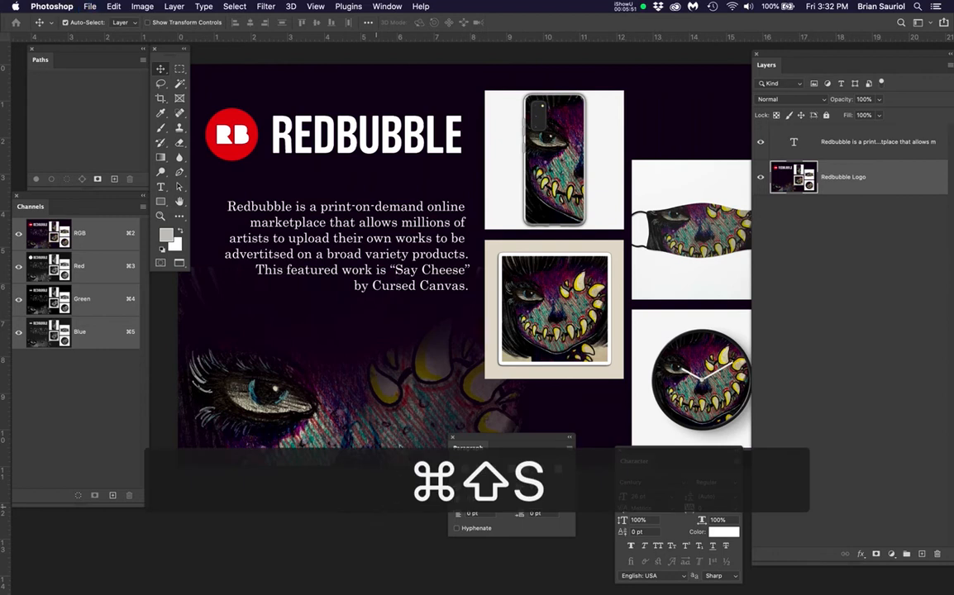
left_click(415, 344)
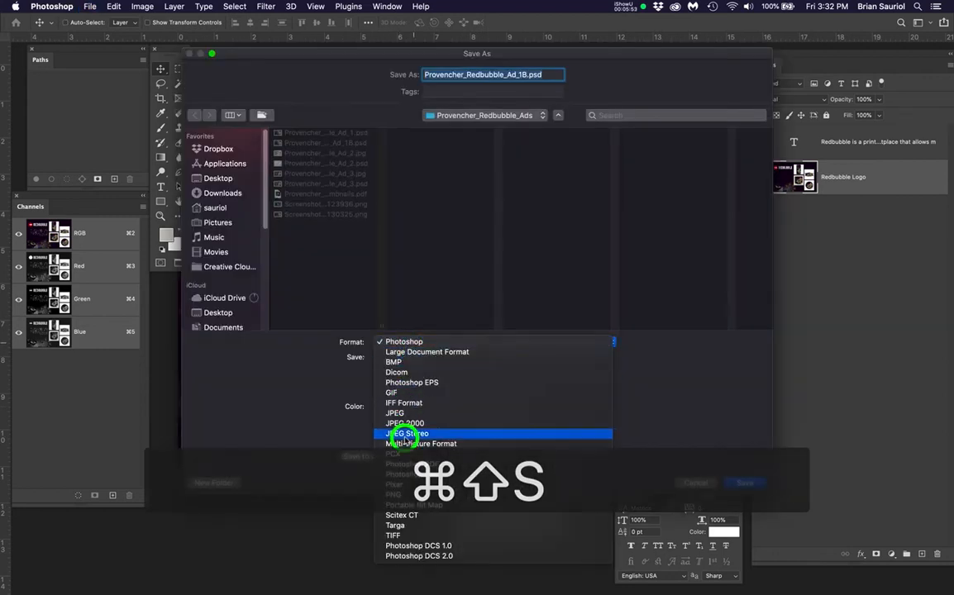
left_click(411, 464)
left_click(743, 482)
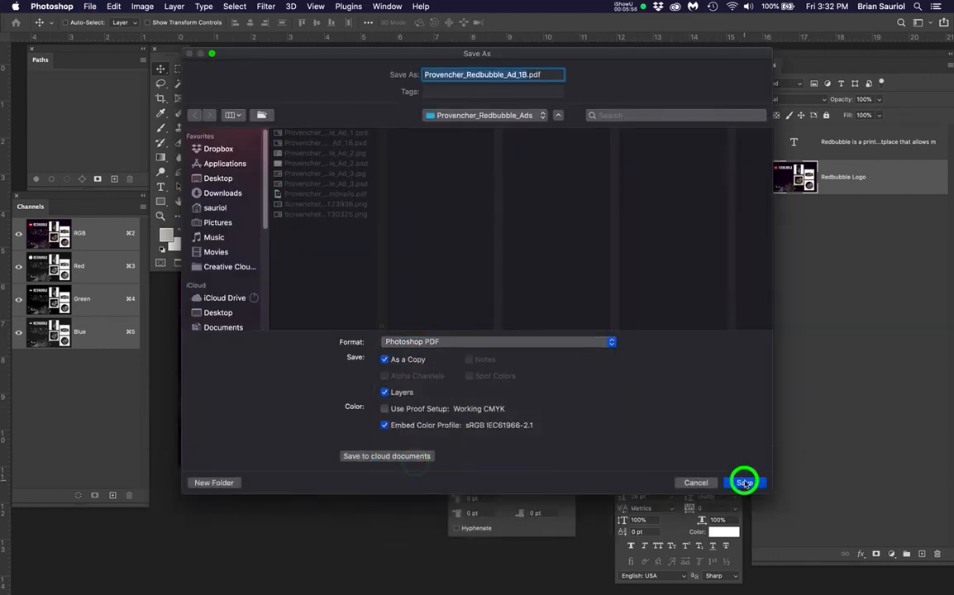
left_click(562, 216)
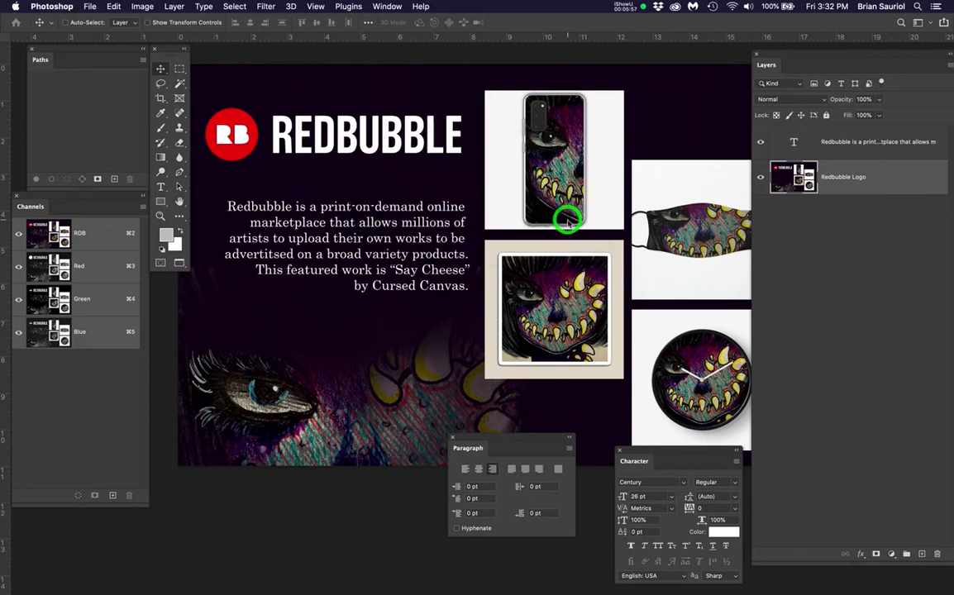
left_click(373, 256)
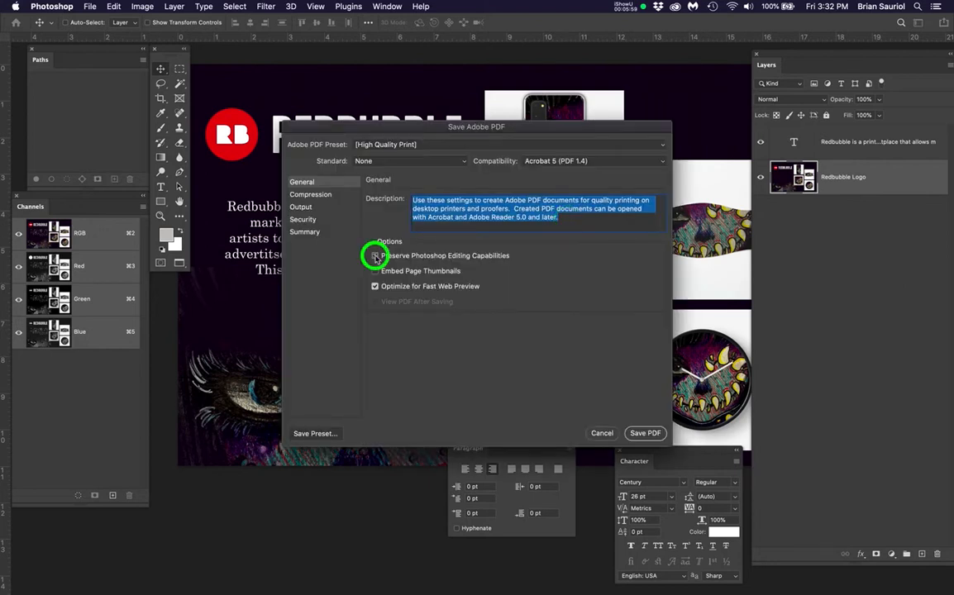
left_click(643, 433)
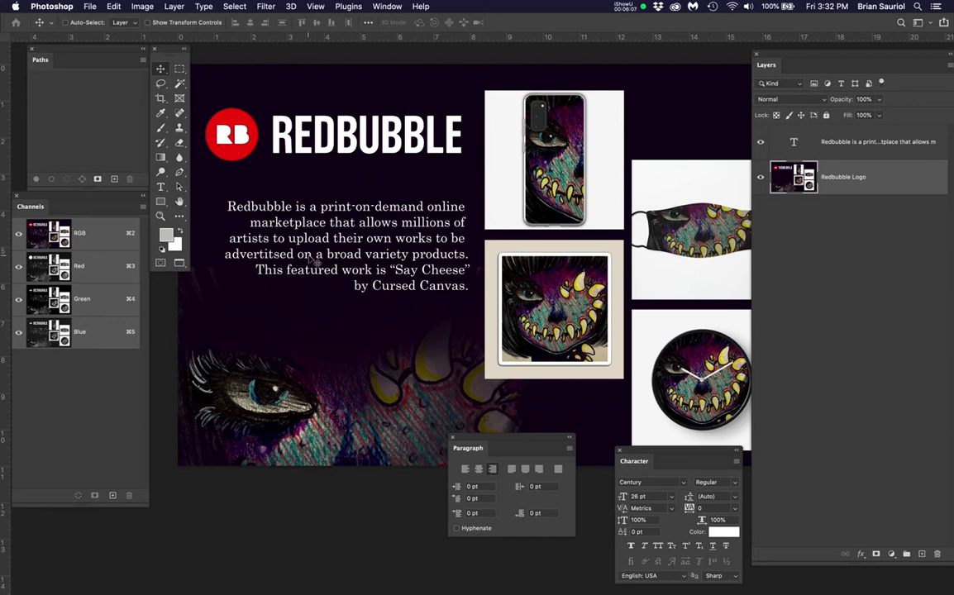
Close the 1B ad document and the iShowU Instant window covering the ads folder.
scroll(306, 223, "down", 2)
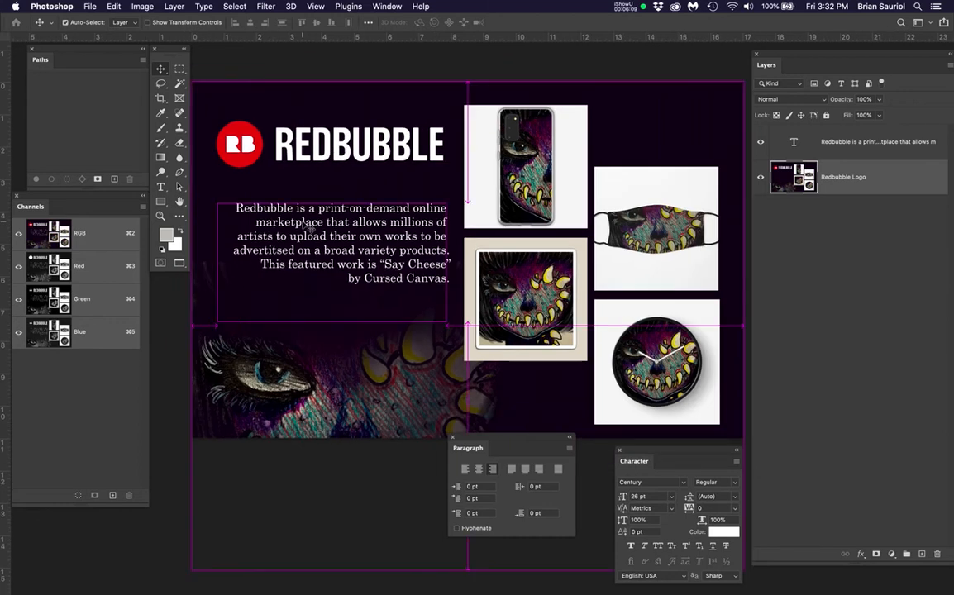
key("super+w")
left_click(292, 202)
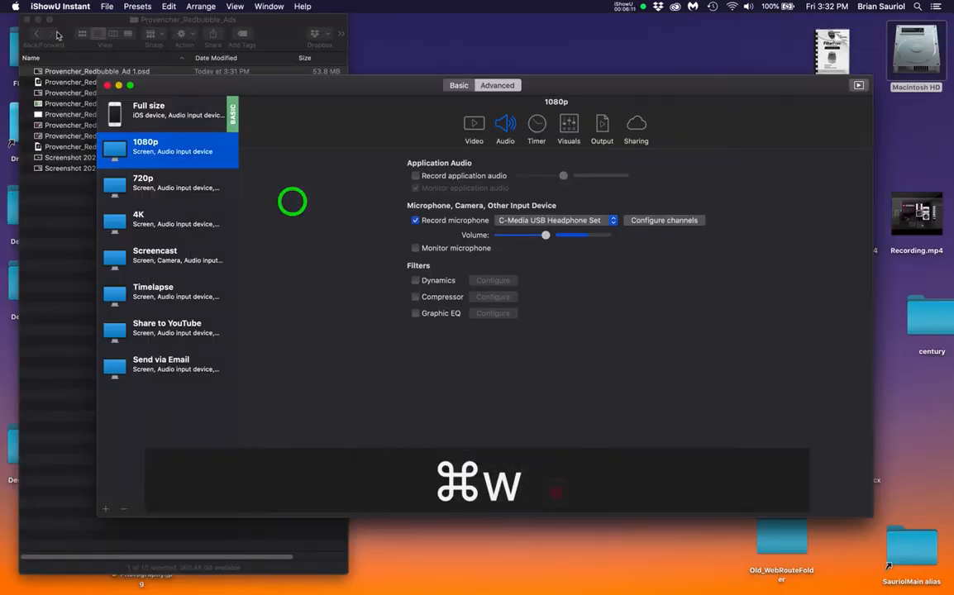
left_click(107, 85)
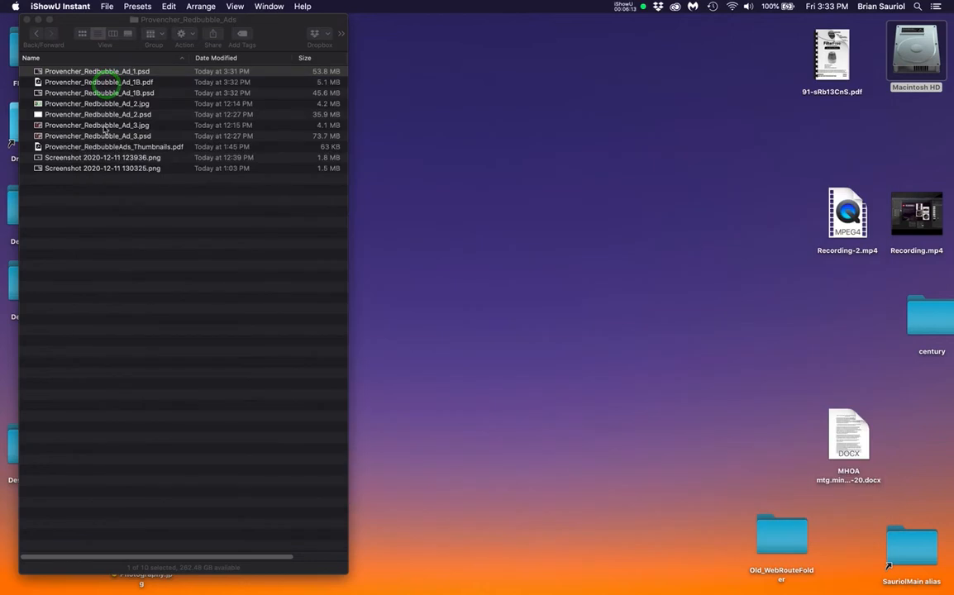
Switch to the Finder ads folder, widen its window and inspect the 1B PDF and PSD file details.
left_click(101, 83)
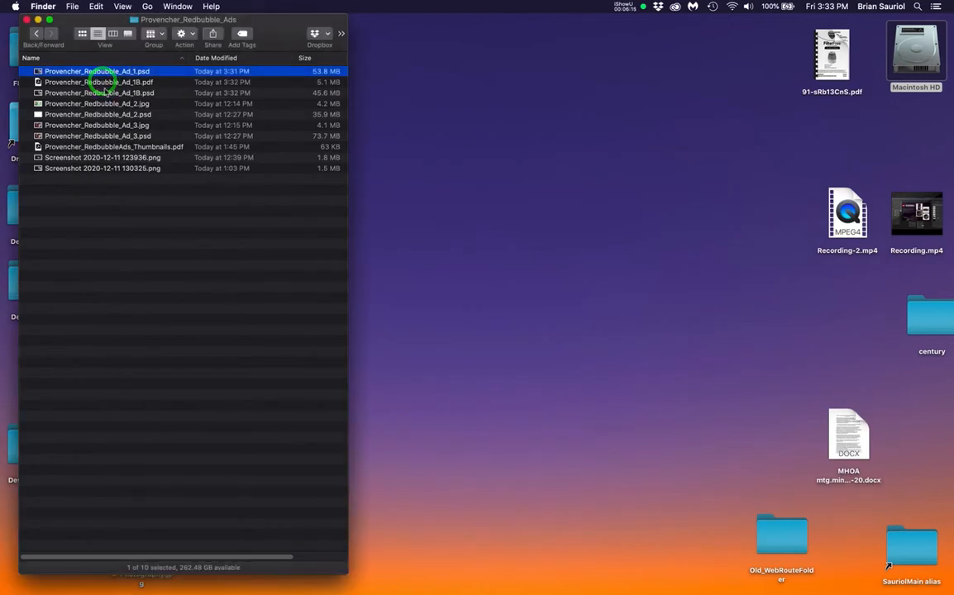
left_click(96, 82)
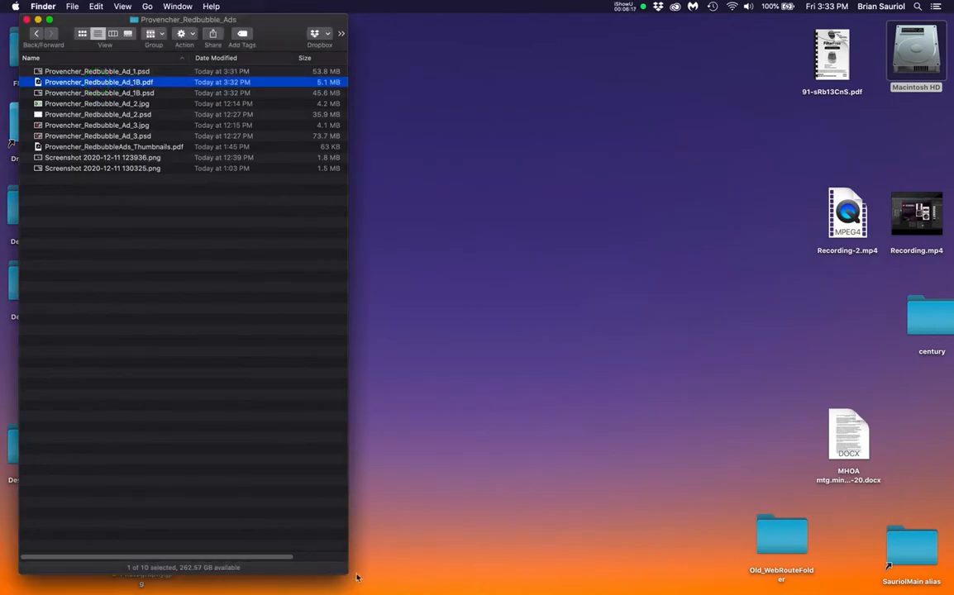
left_click_drag(344, 570, 583, 491)
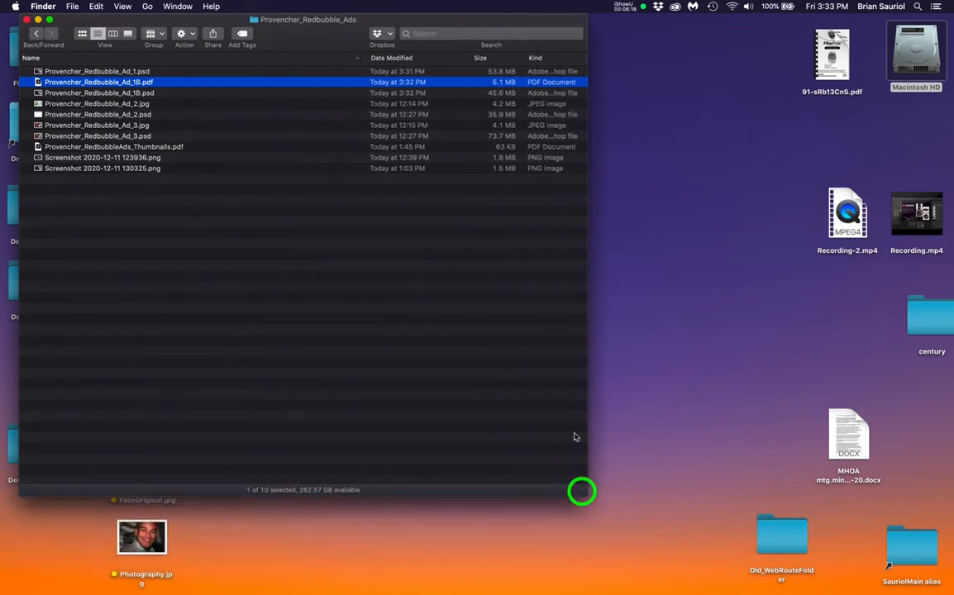
left_click(122, 94)
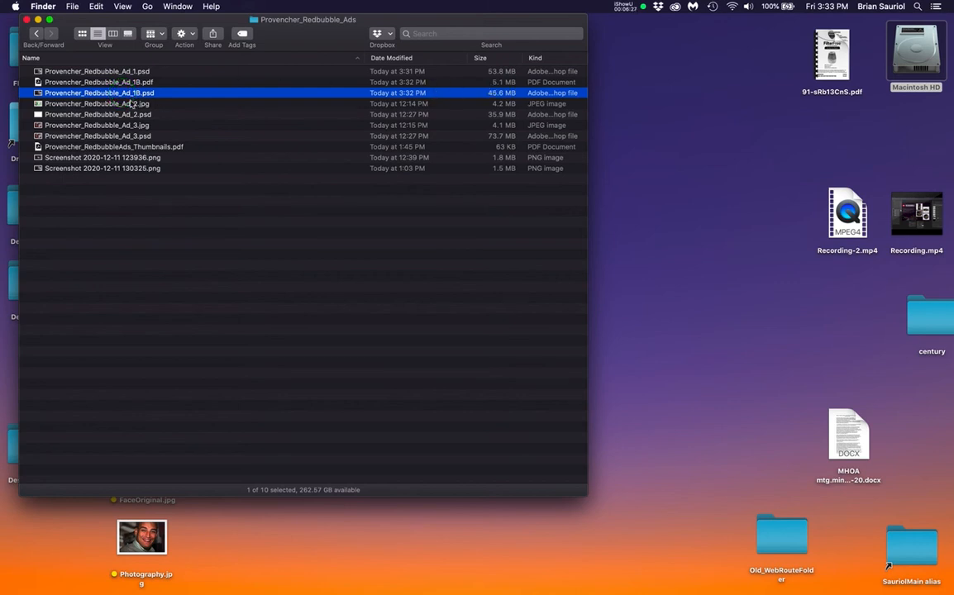
Open the Redbubble_Ad_2 PSD file in Photoshop and make all of its layers visible, from Redbubble Logo to the description text.
left_click(112, 115)
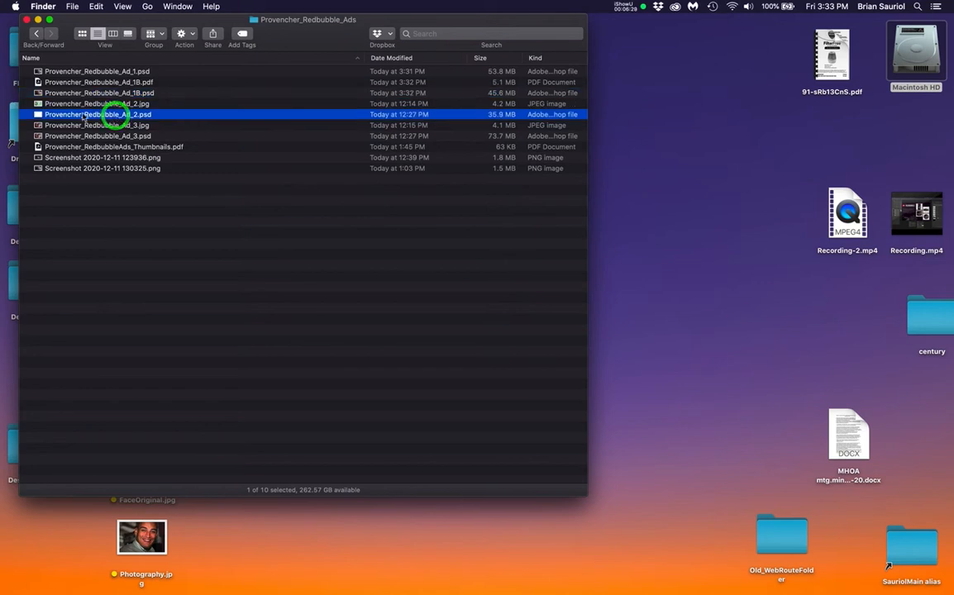
double_click(90, 114)
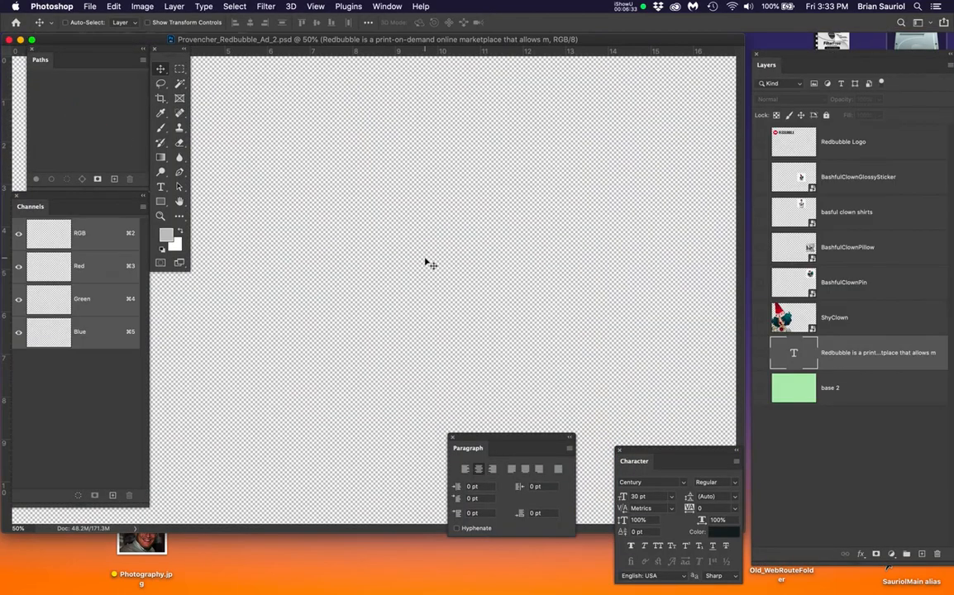
left_click_drag(761, 145, 761, 353)
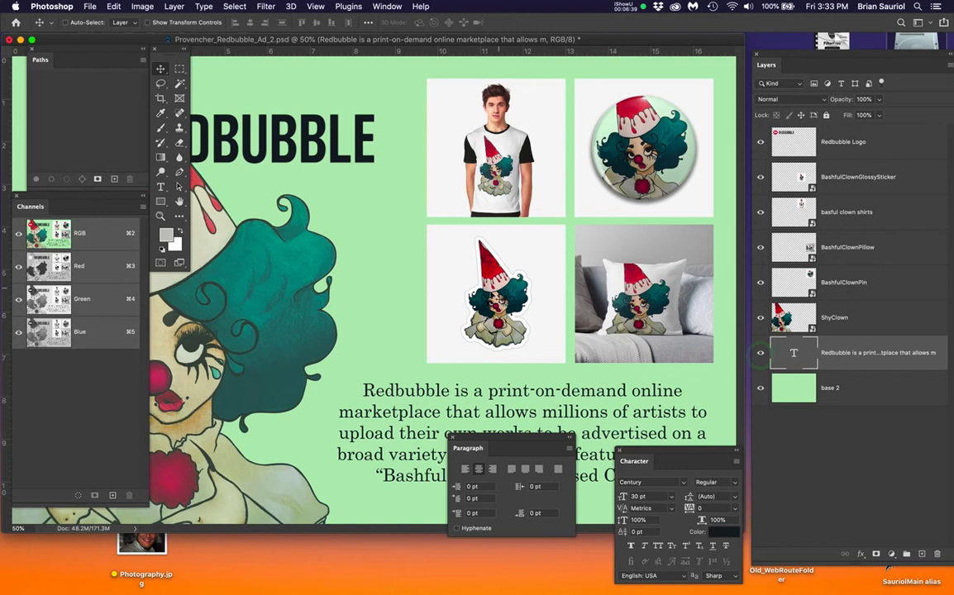
Switch the clown ad to full screen mode with the menu bar and frame its layout in the workspace.
scroll(451, 266, "down", 3)
scroll(372, 294, "down", 2)
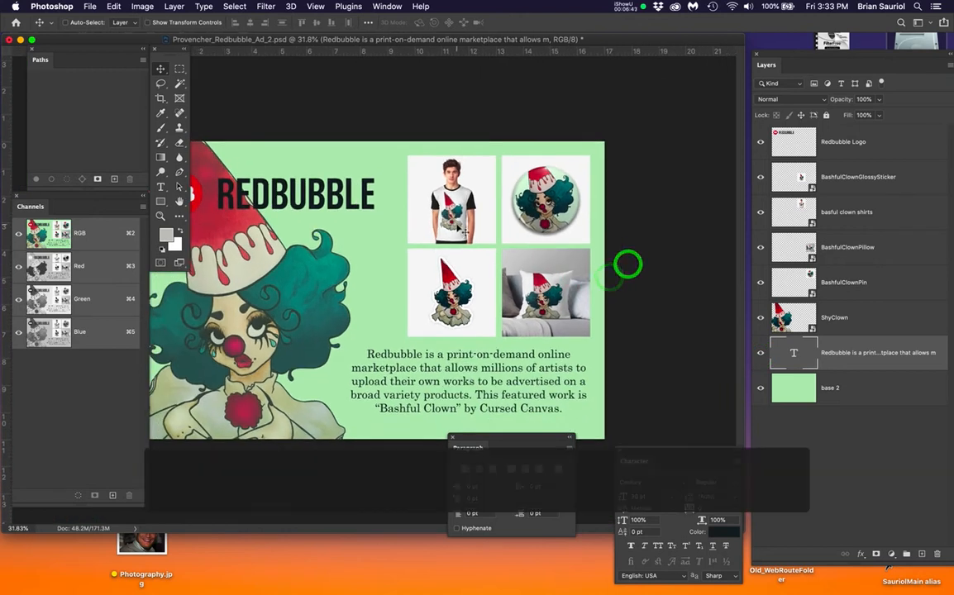
key("f")
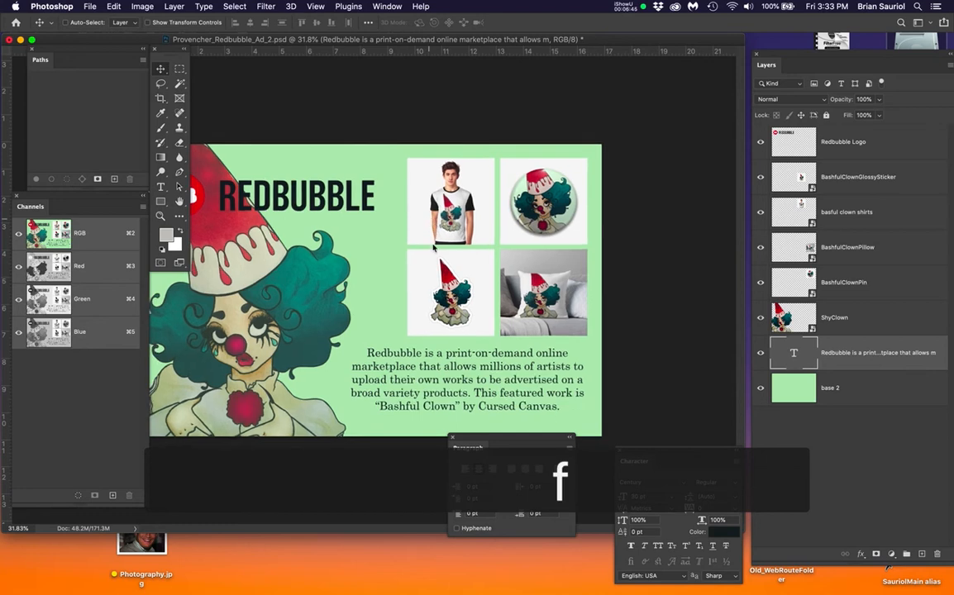
mouse_move(436, 259)
left_mouse_down()
mouse_move(455, 248)
mouse_move(446, 242)
left_mouse_up()
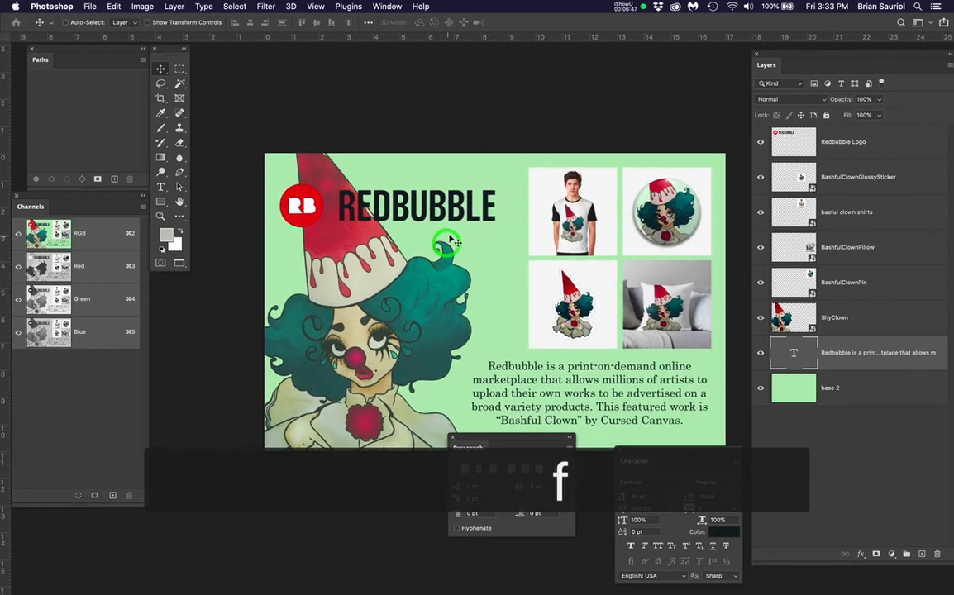
scroll(450, 239, "up", 3)
scroll(450, 239, "down", 1)
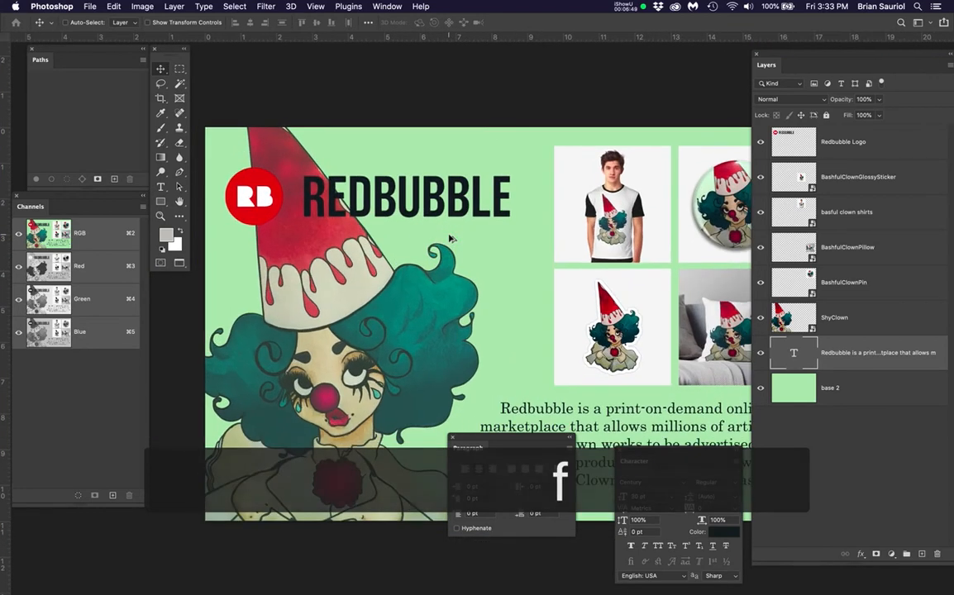
Compare the clown ad with and without the Redbubble Logo layer, leaving the layer visible.
left_click(760, 143)
left_click(760, 143)
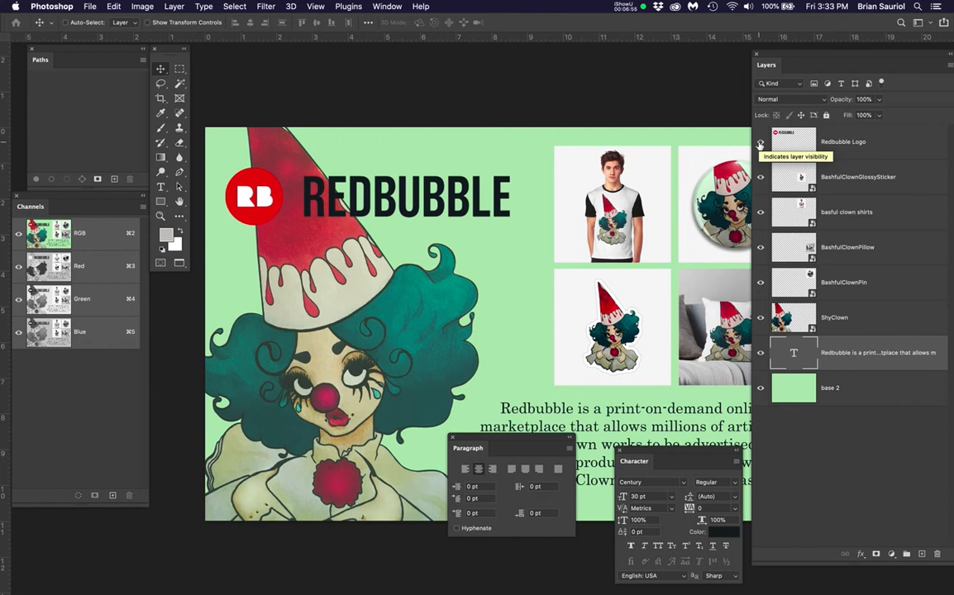
Open the recent Redbubble_Ad_1 PSD file alongside the clown ad.
left_click(89, 5)
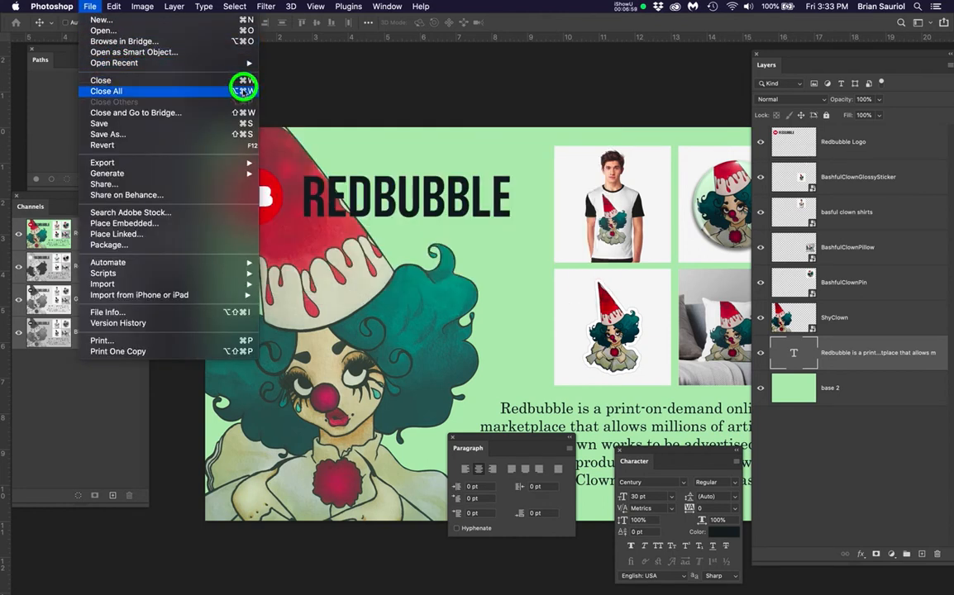
mouse_move(248, 63)
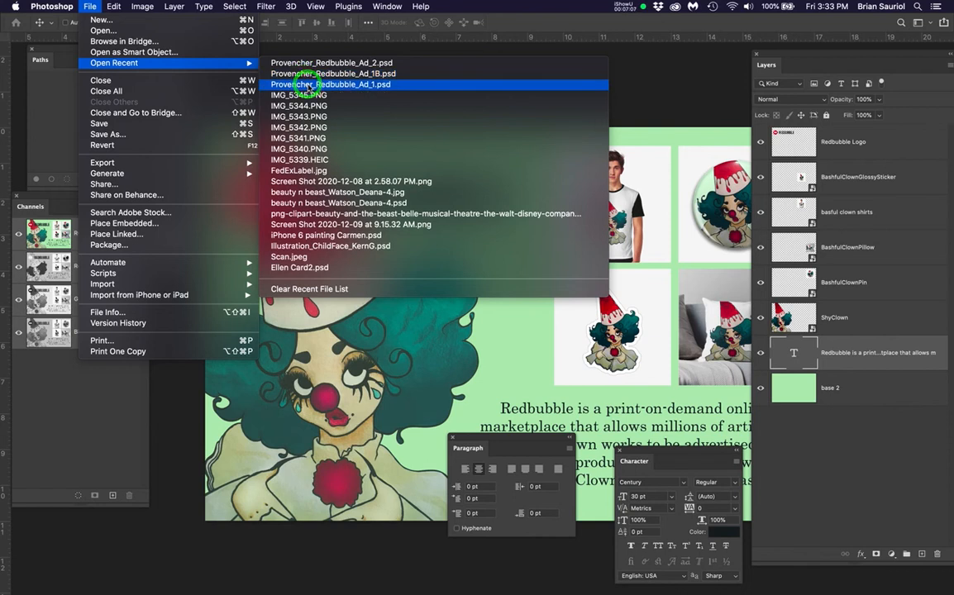
left_click(306, 85)
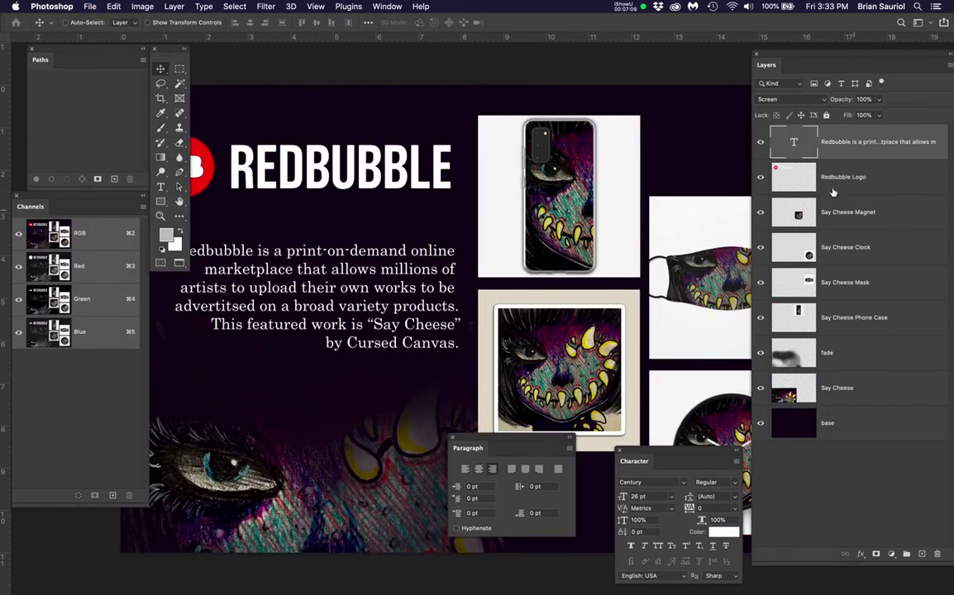
Duplicate the Redbubble Logo layer from the first ad into the Redbubble_Ad_2 document, then close the first ad.
right_click(883, 177)
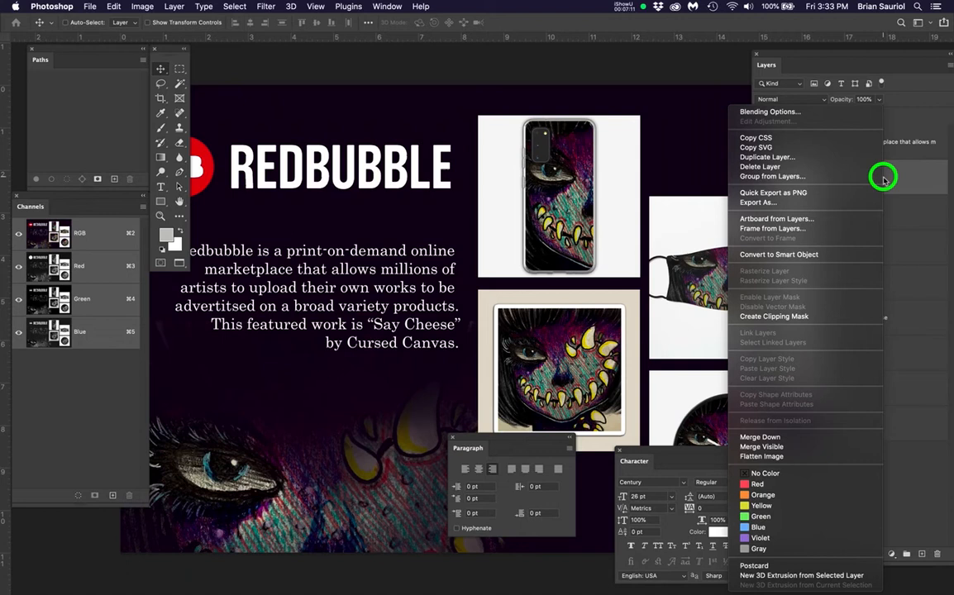
left_click(883, 177)
right_click(902, 179)
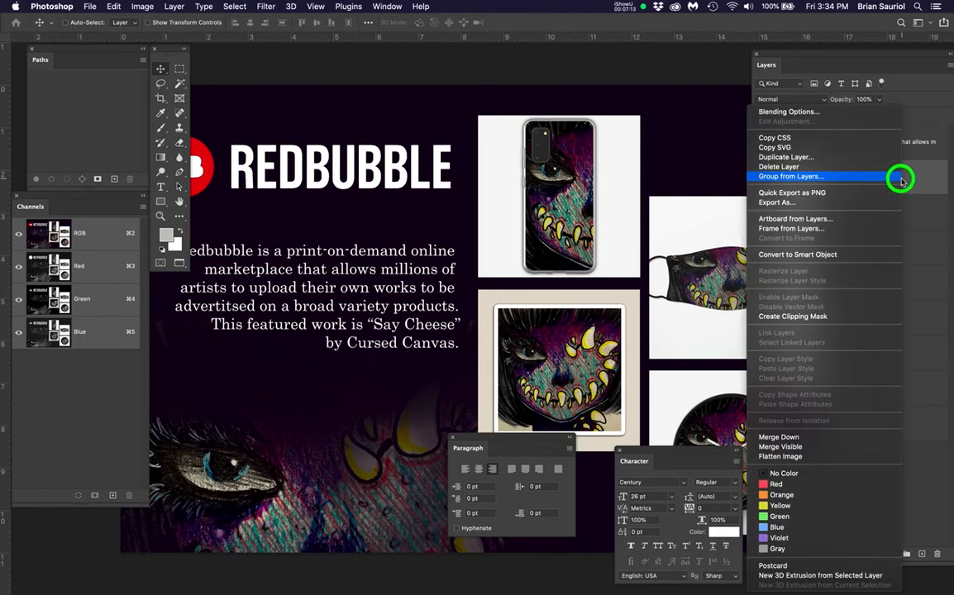
left_click(828, 156)
left_click_drag(448, 289, 449, 281)
left_click(580, 252)
key("super+w")
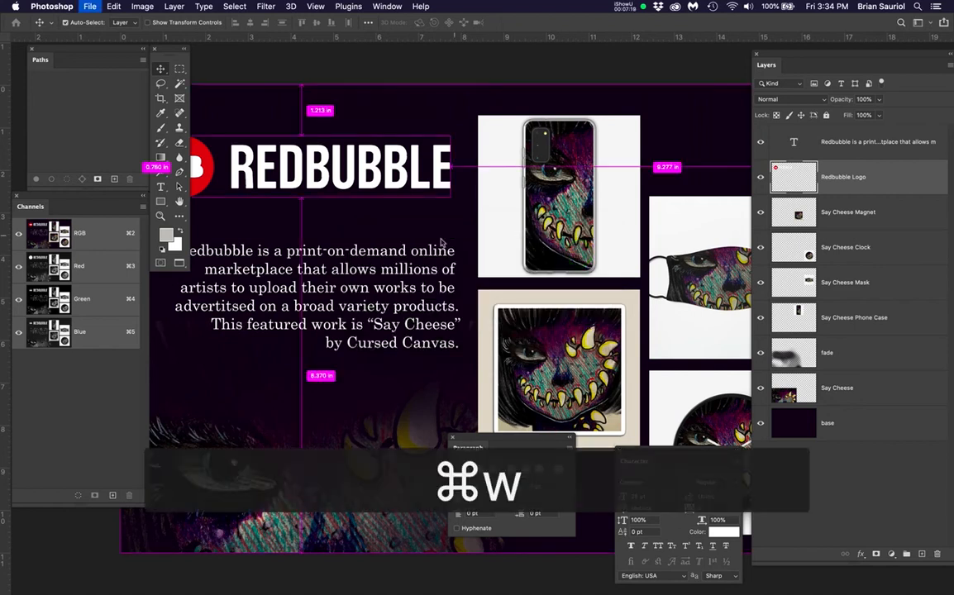
left_click(437, 207)
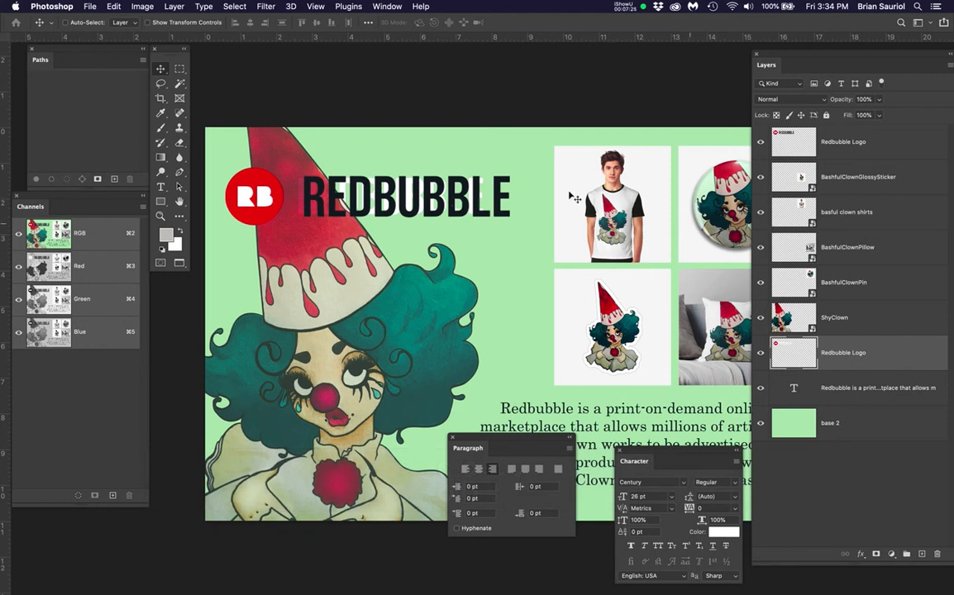
Compare the copied white logo with the clown ad's black logo by toggling the black one, leaving both visible.
left_click(759, 142)
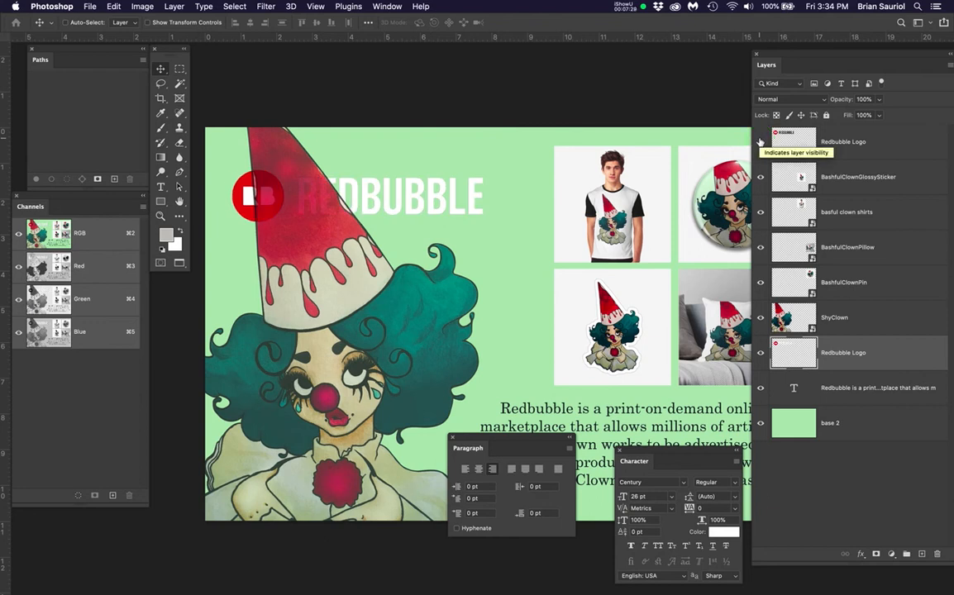
left_click(760, 142)
left_click(759, 142)
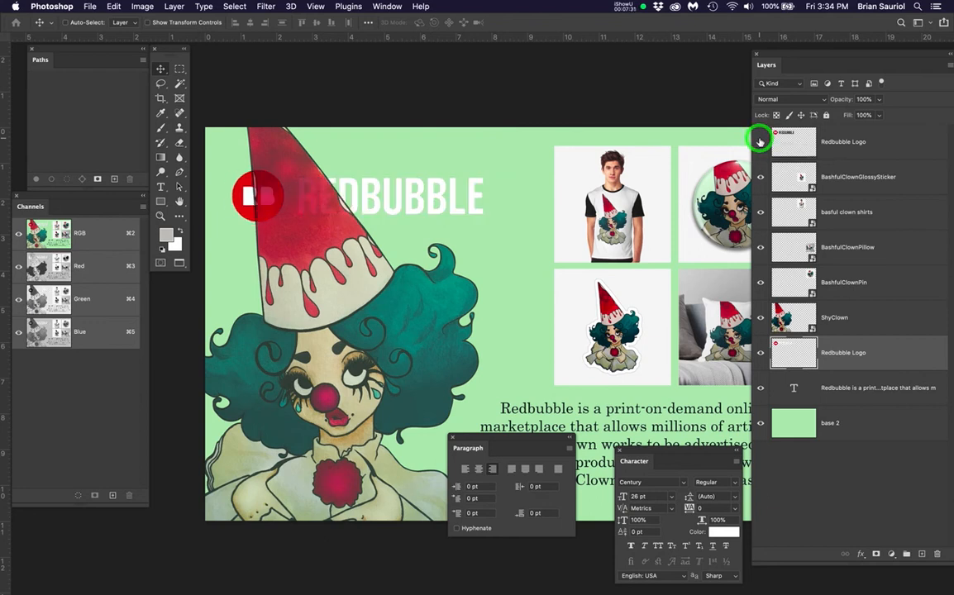
left_click(759, 142)
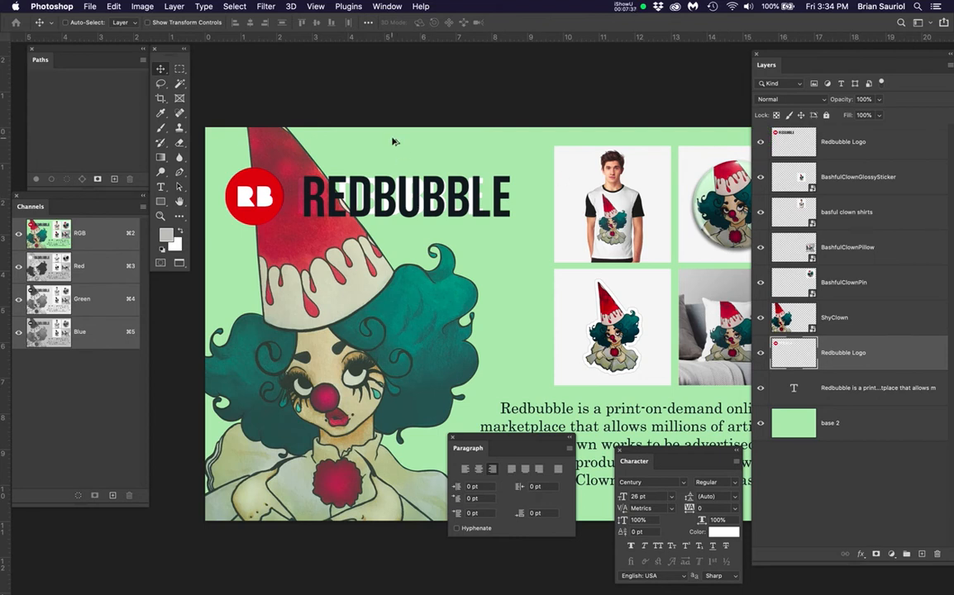
Move the copied Redbubble Logo layer directly below the black logo layer and compare the two logos' size and alignment.
scroll(393, 142, "up", 3)
left_click_drag(594, 206, 626, 164)
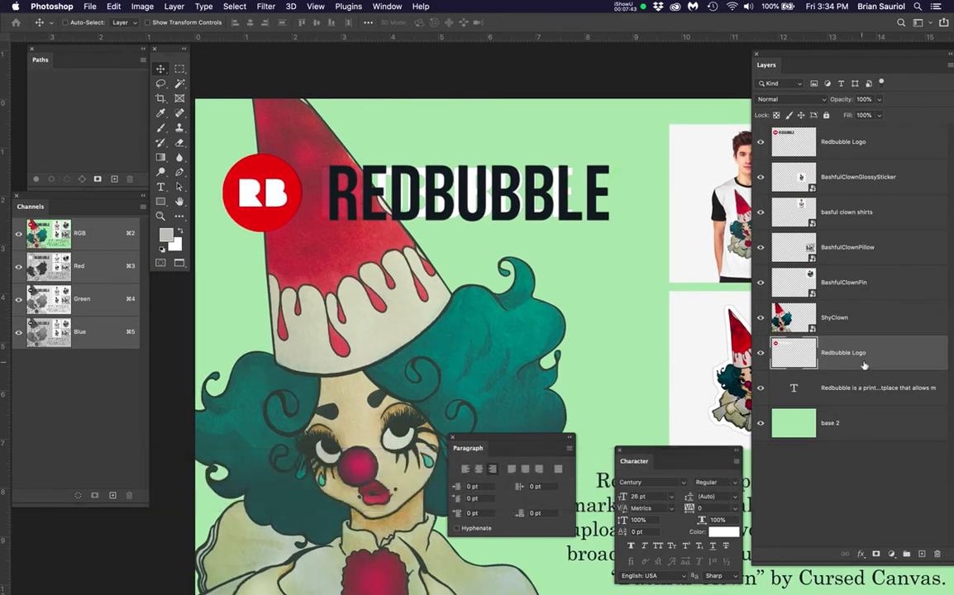
left_click_drag(857, 356, 845, 166)
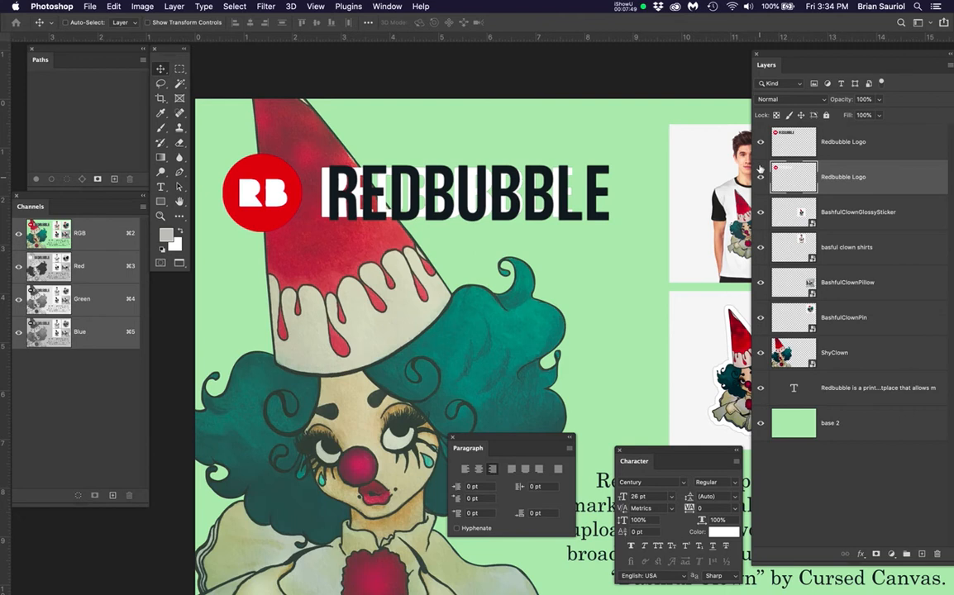
left_click(761, 144)
left_click(760, 144)
left_click(760, 144)
left_click(761, 143)
Rename the black logo's layer as Redbubble LogoMain.
left_click(890, 145)
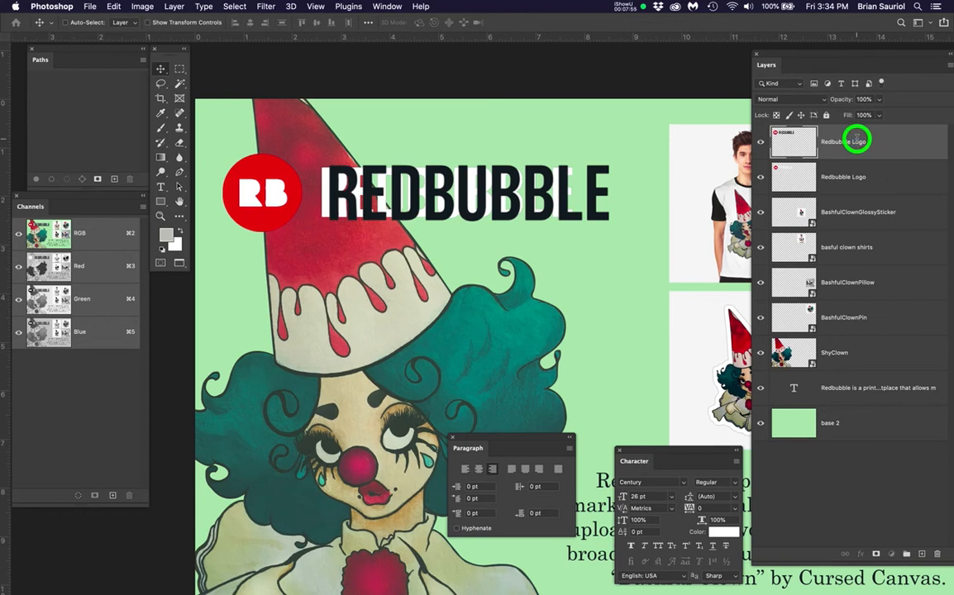
left_click(870, 145)
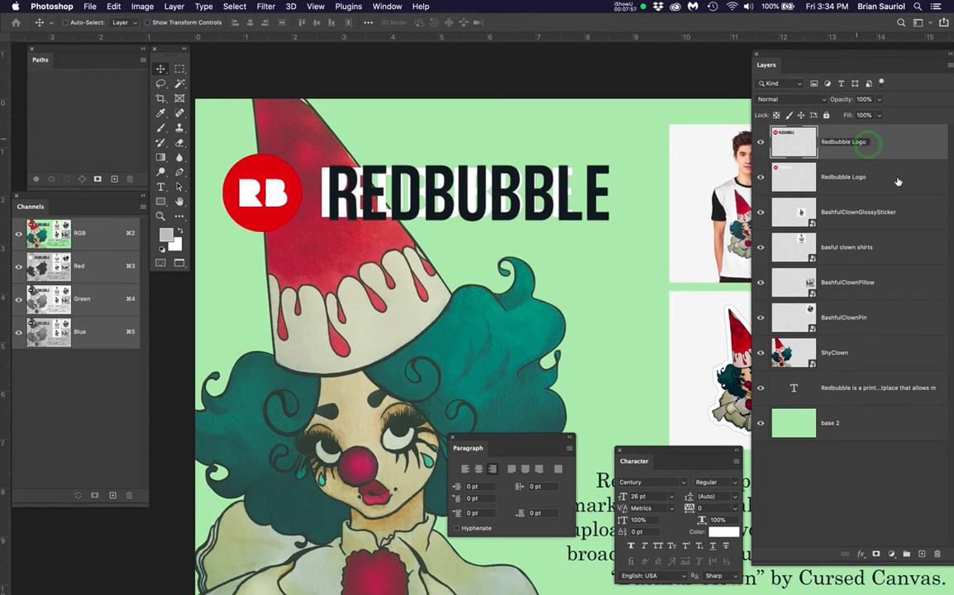
type("Main")
key("Return")
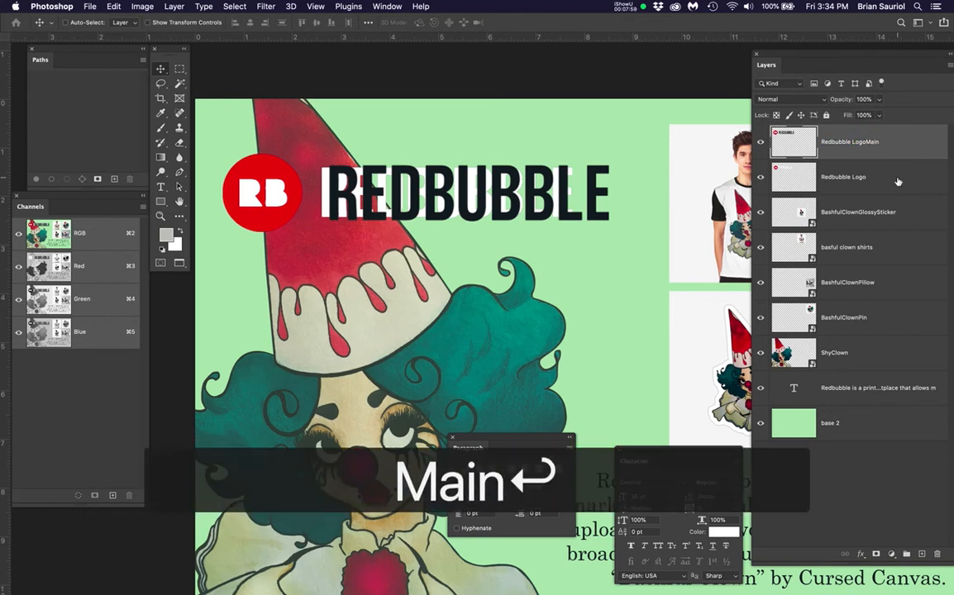
Lower the Redbubble LogoMain layer's opacity to 48% so the reference logo shows through.
left_click(916, 145)
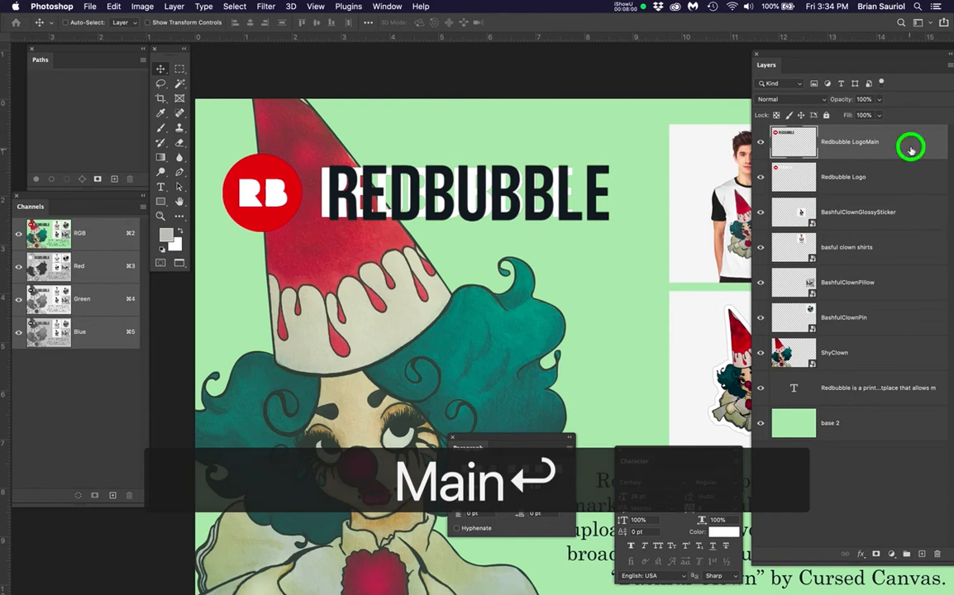
left_click(879, 100)
left_click_drag(879, 110, 852, 109)
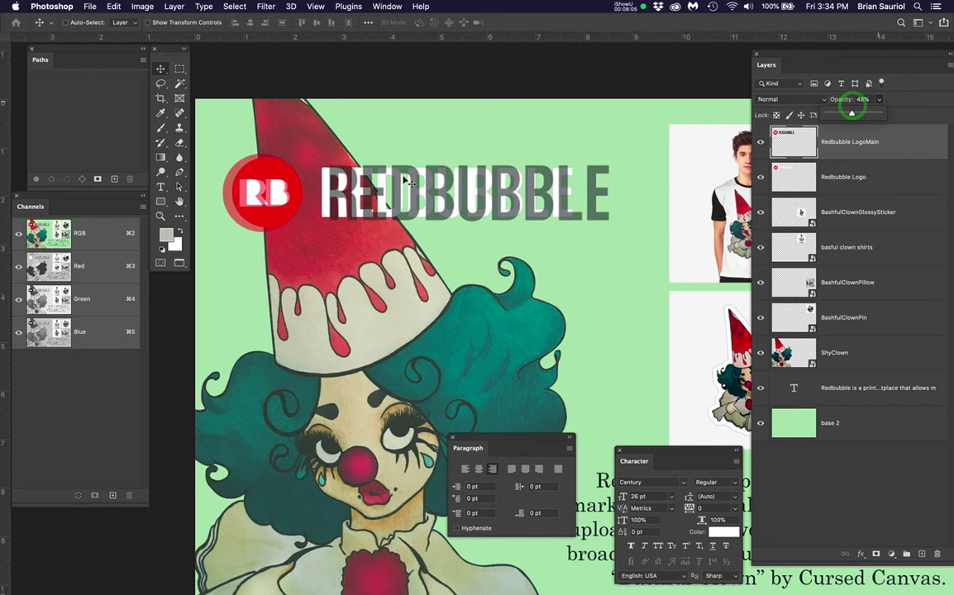
Free-transform the Redbubble LogoMain layer to 90.76% width and height, matching its wordmark to the white reference logo.
scroll(405, 181, "up", 2)
left_click_drag(451, 208, 496, 199)
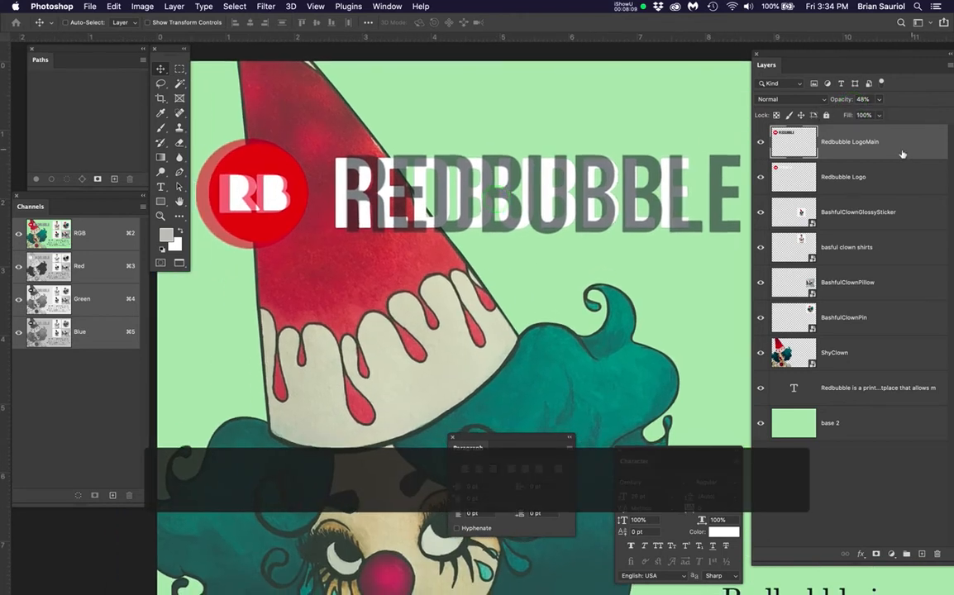
key("super+t")
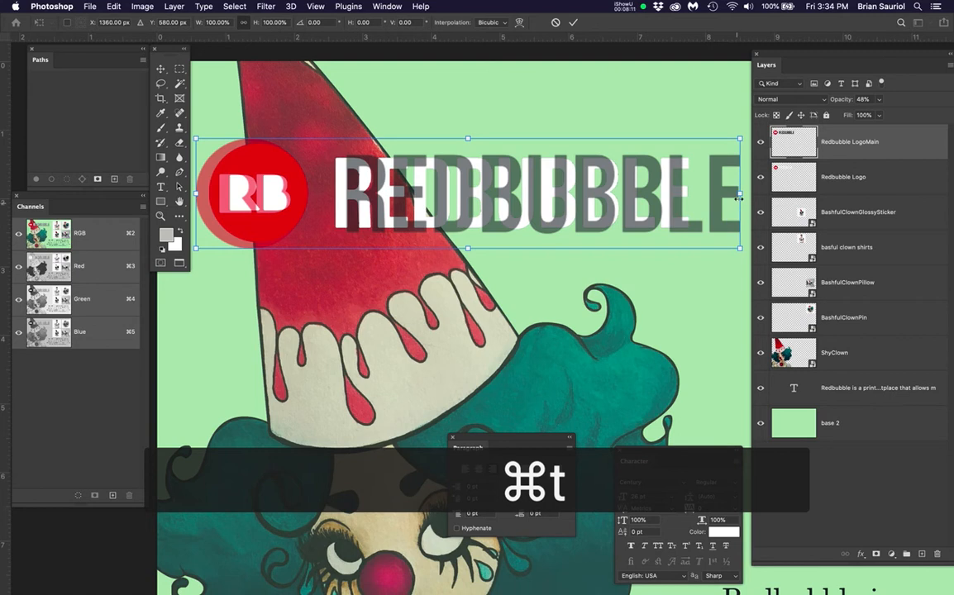
left_click_drag(740, 194, 687, 189)
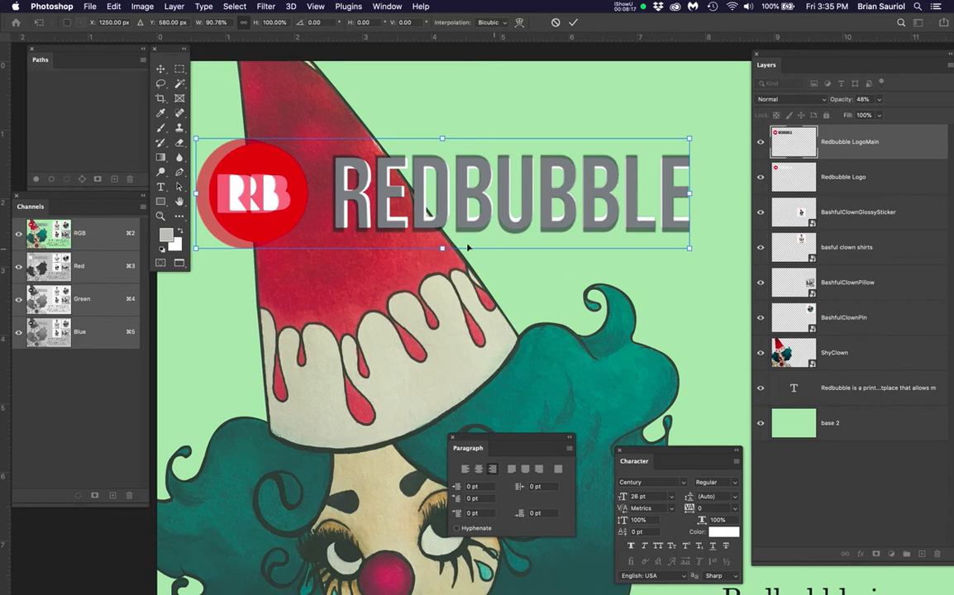
left_click_drag(442, 248, 439, 240)
left_click_drag(442, 139, 442, 142)
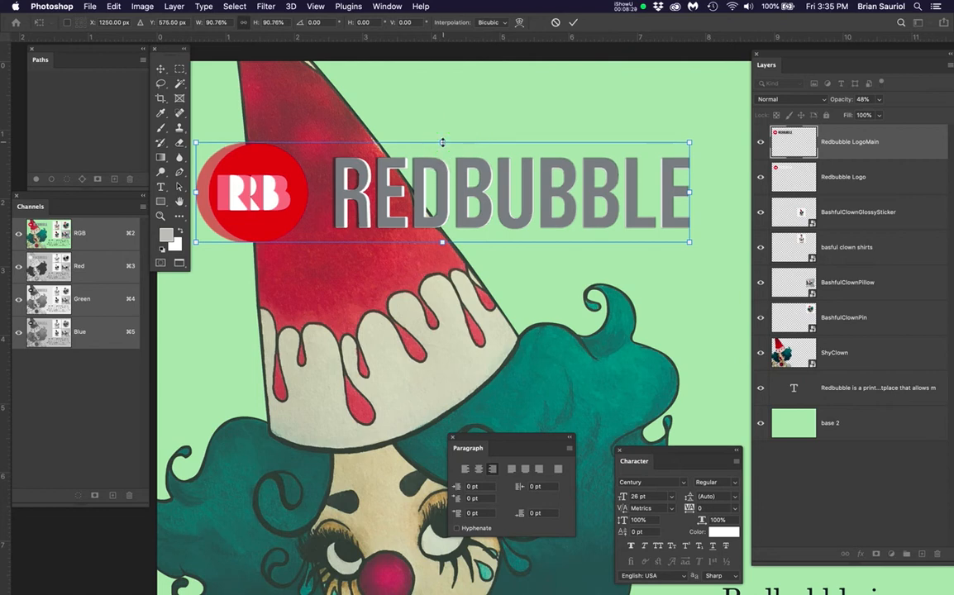
Narrow the main logo to 88.45% width at 90.70% height so the round badges overlap, and apply the transform.
left_click_drag(689, 192, 690, 192)
left_click_drag(420, 277, 488, 283)
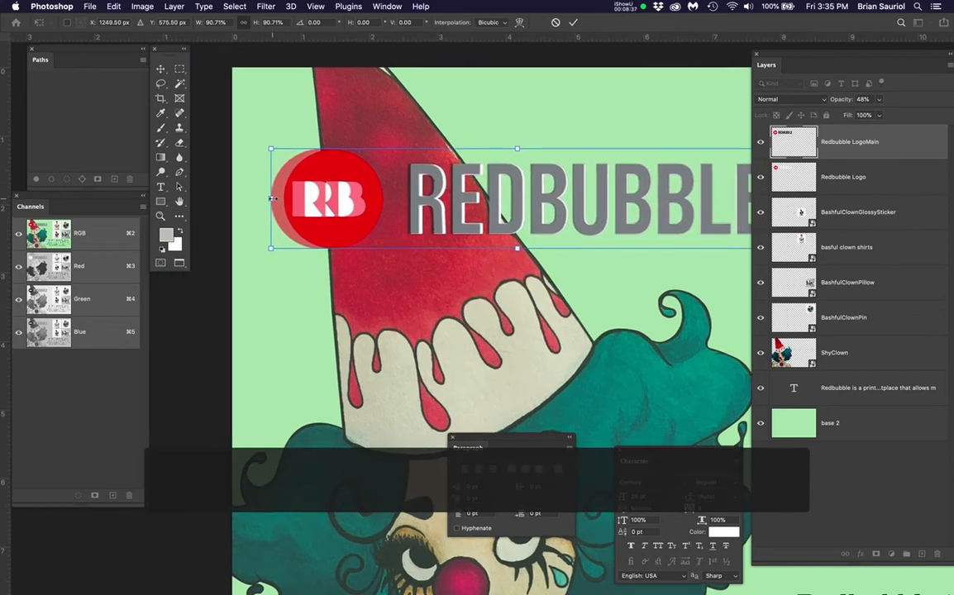
left_click_drag(271, 199, 284, 201)
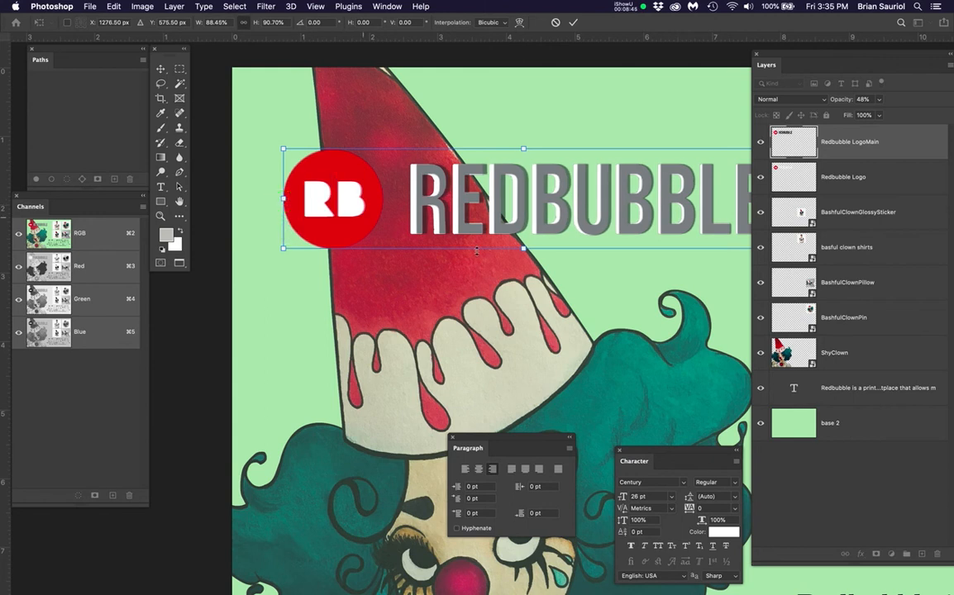
scroll(485, 254, "down", 2)
left_click_drag(547, 295, 524, 298)
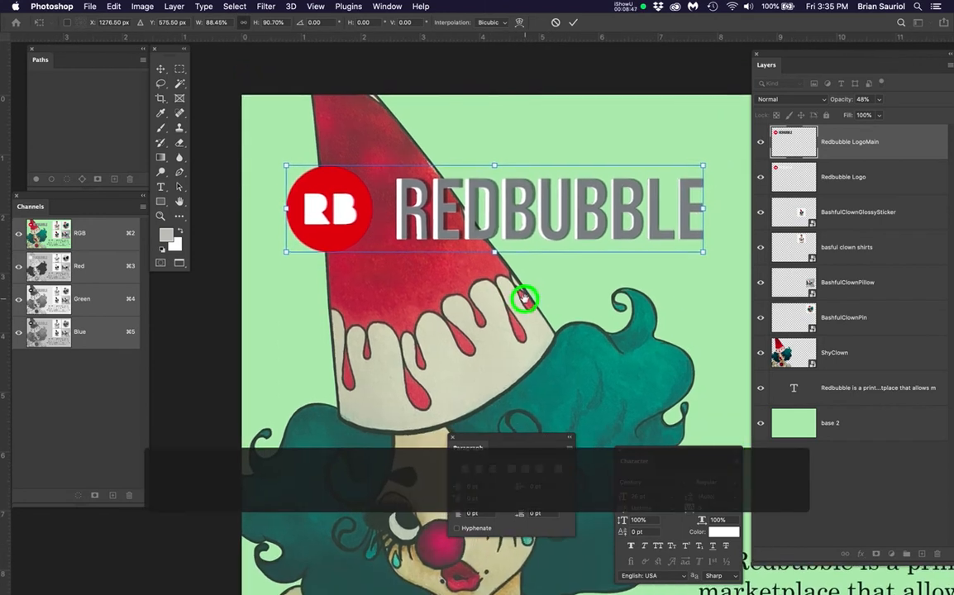
scroll(415, 213, "up", 2)
left_click_drag(496, 262, 389, 255)
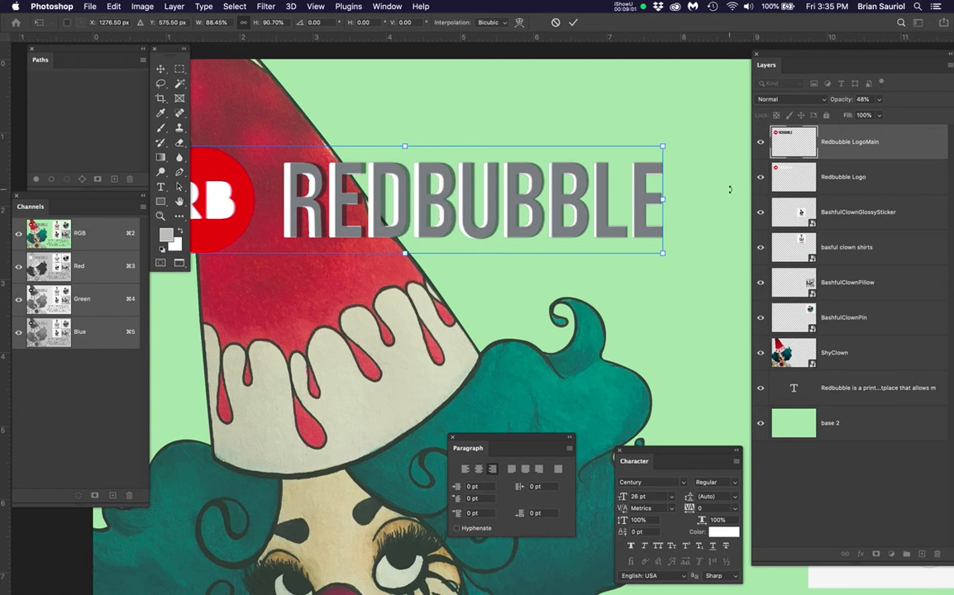
key("Return")
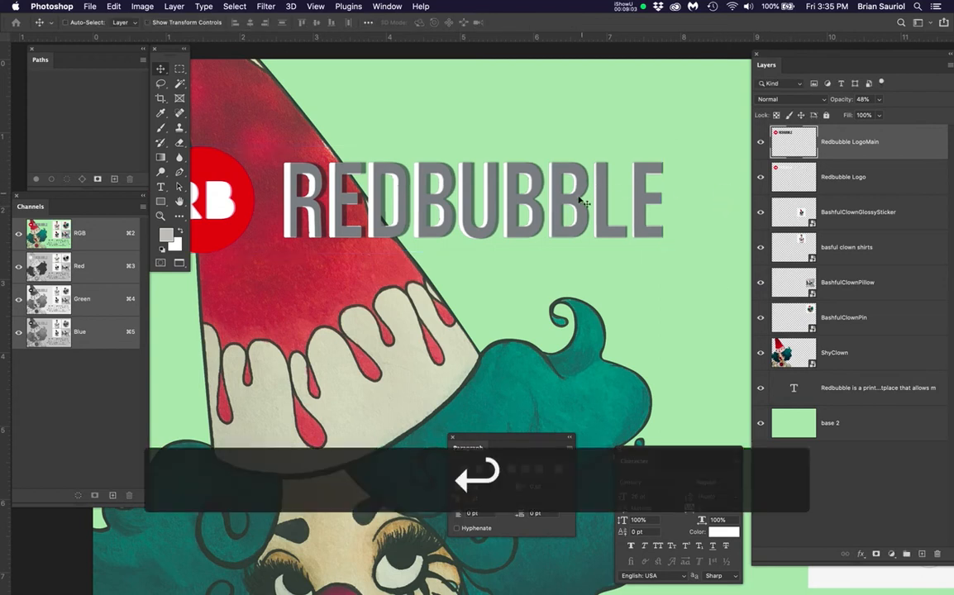
Select only the main logo's REDBUBBLE wordmark and stretch it toward the badge to 101.61% width.
key("m")
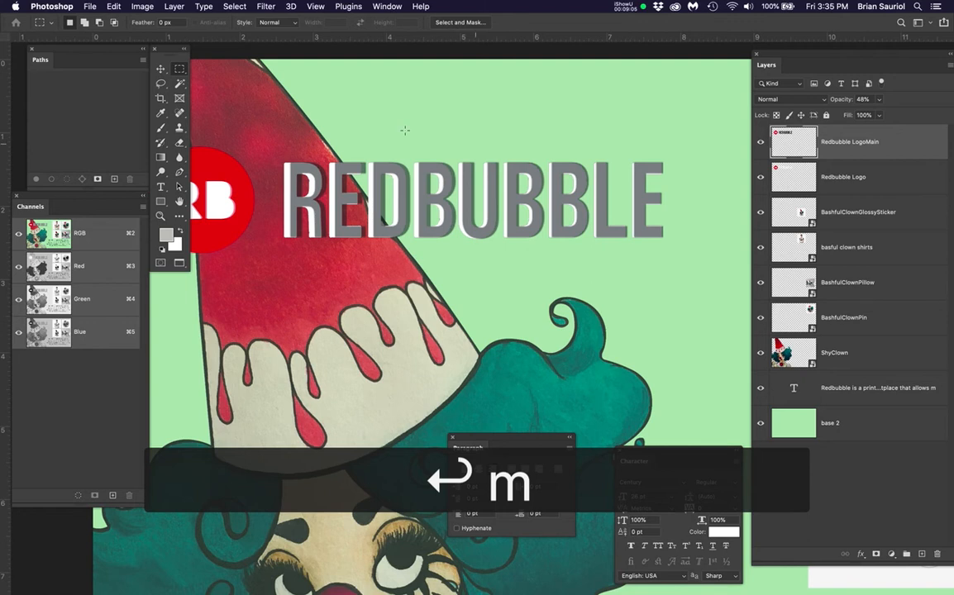
left_click_drag(269, 133, 677, 271)
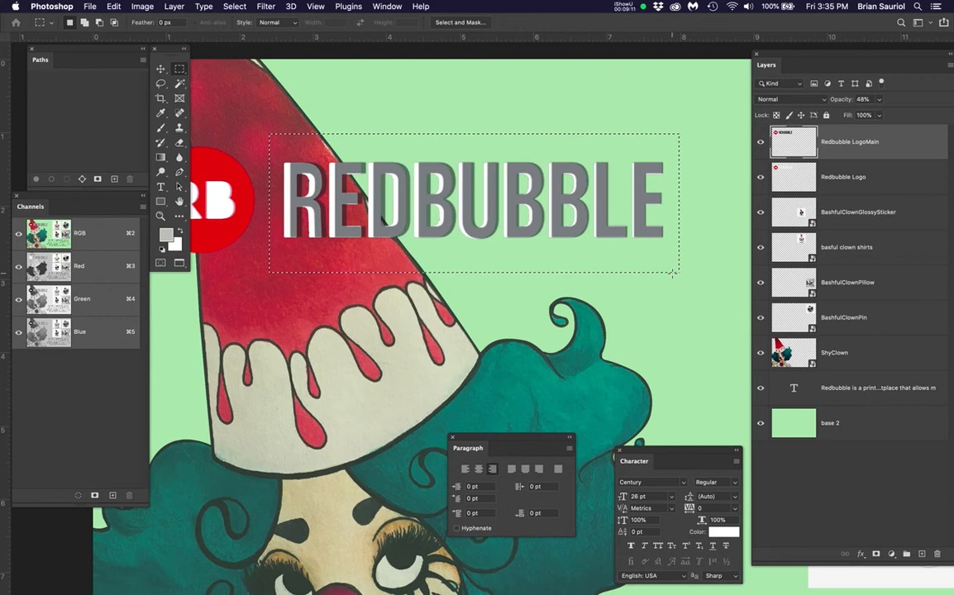
key("super+t")
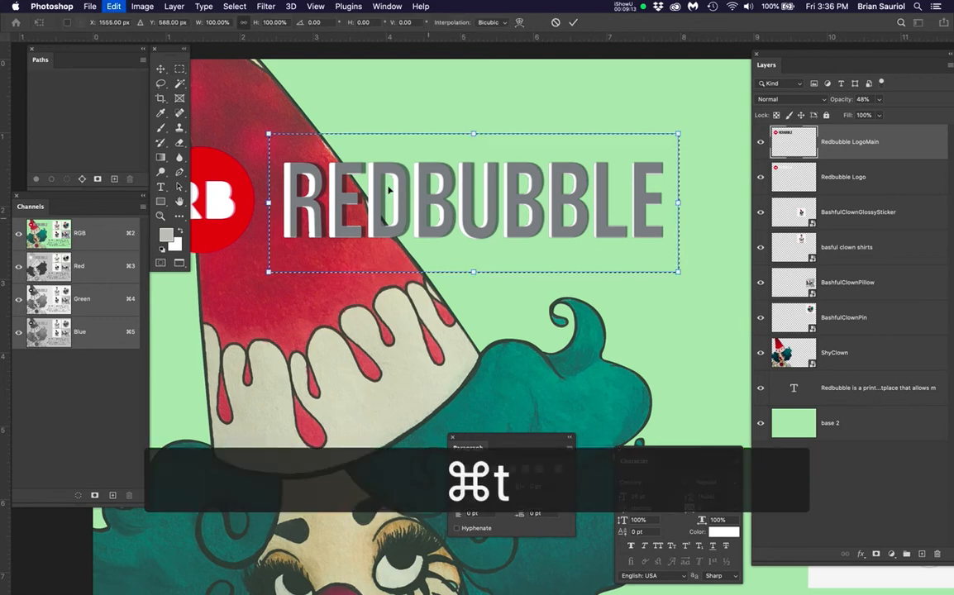
left_click(267, 202, "shift")
left_click_drag(267, 201, 261, 201)
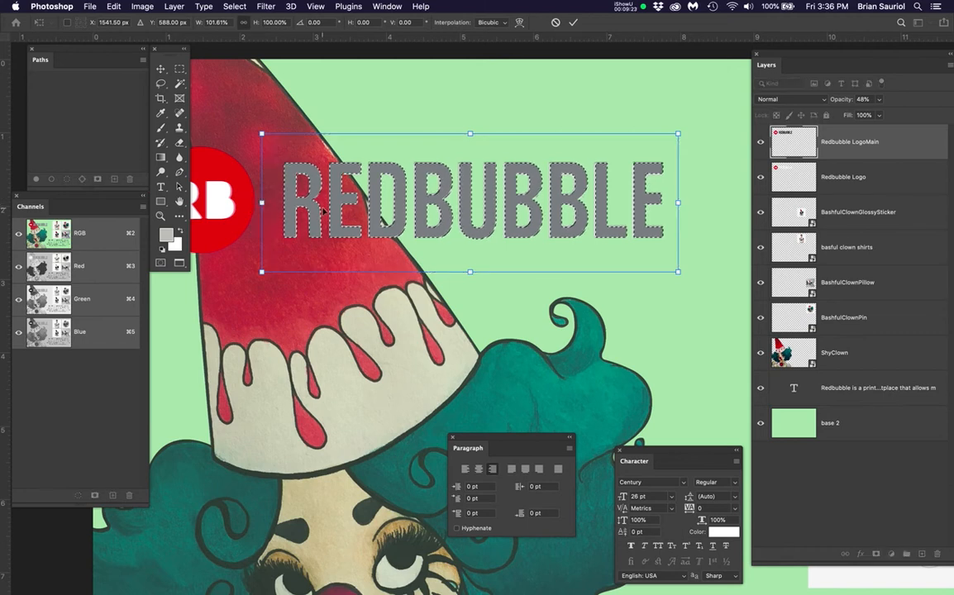
key("Return")
Restore the Redbubble LogoMain layer to 100% opacity and delete the copied reference logo layer.
left_click(919, 143)
left_click(880, 100)
left_click_drag(879, 114, 918, 123)
left_click_drag(868, 183, 937, 557)
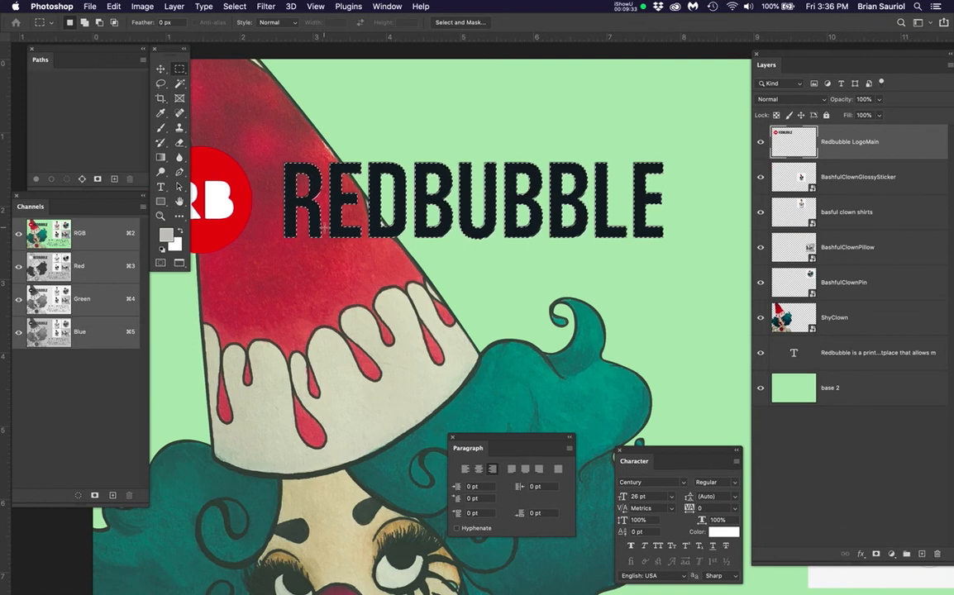
Deselect the wordmark, save the clown ad and frame the whole layout.
key("super+minus")
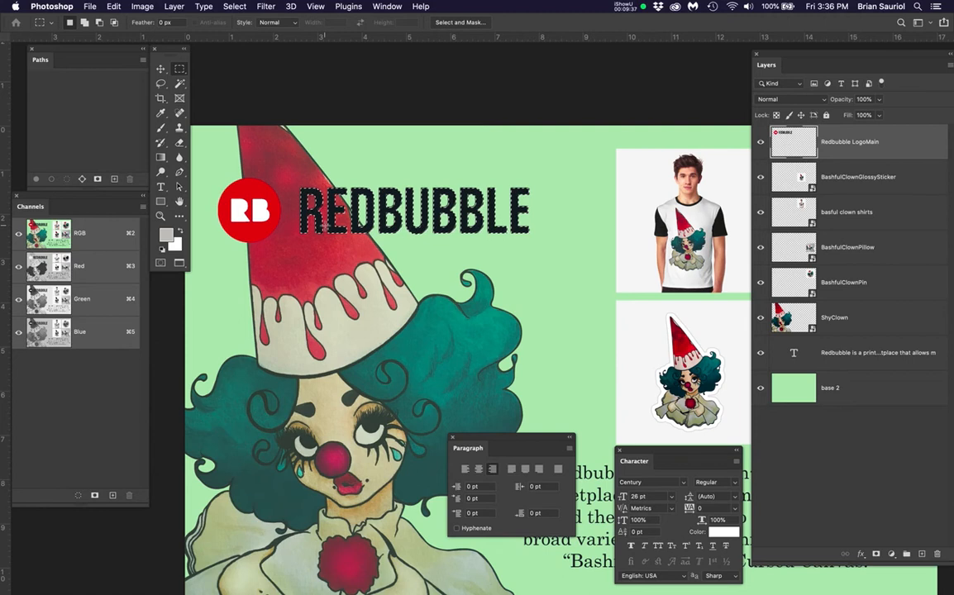
key("super+d")
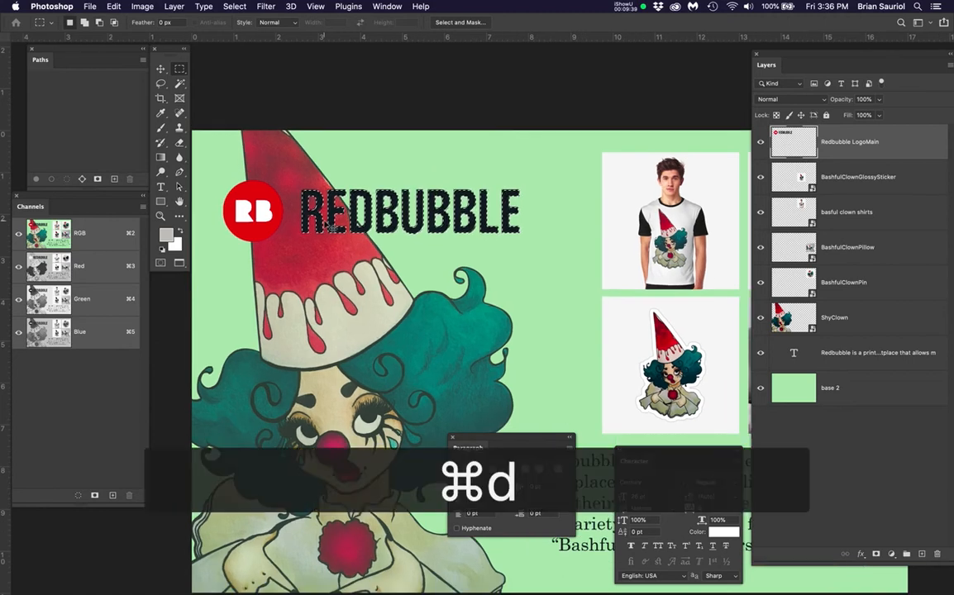
key("super+s")
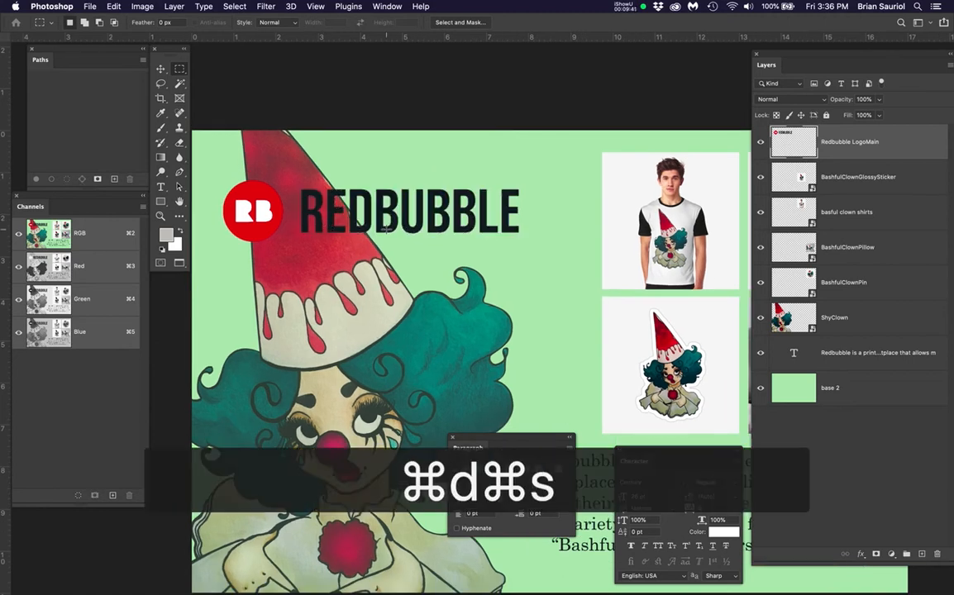
scroll(386, 229, "down", 5)
left_click_drag(479, 312, 464, 260)
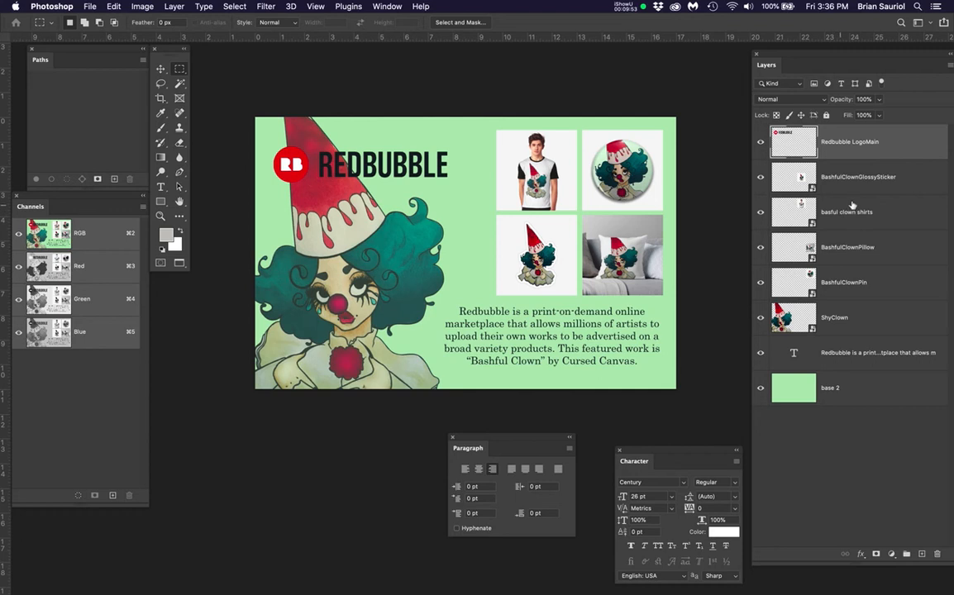
Rasterize the sticker, shirts, pillow, pin and ShyClown smart-object layers, and move the paragraph text layer above the logo layer.
right_click(909, 178)
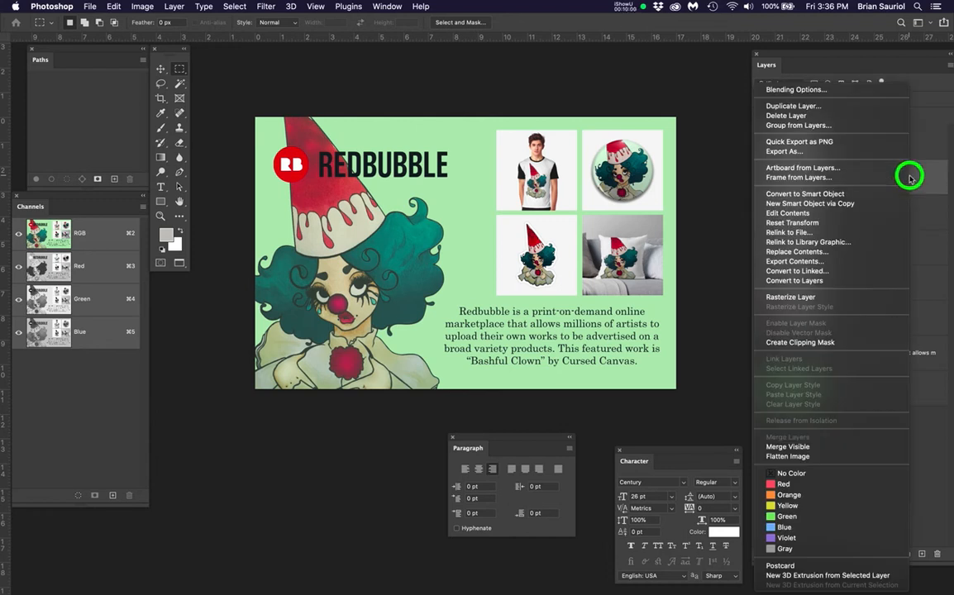
left_click(860, 297)
right_click(890, 215)
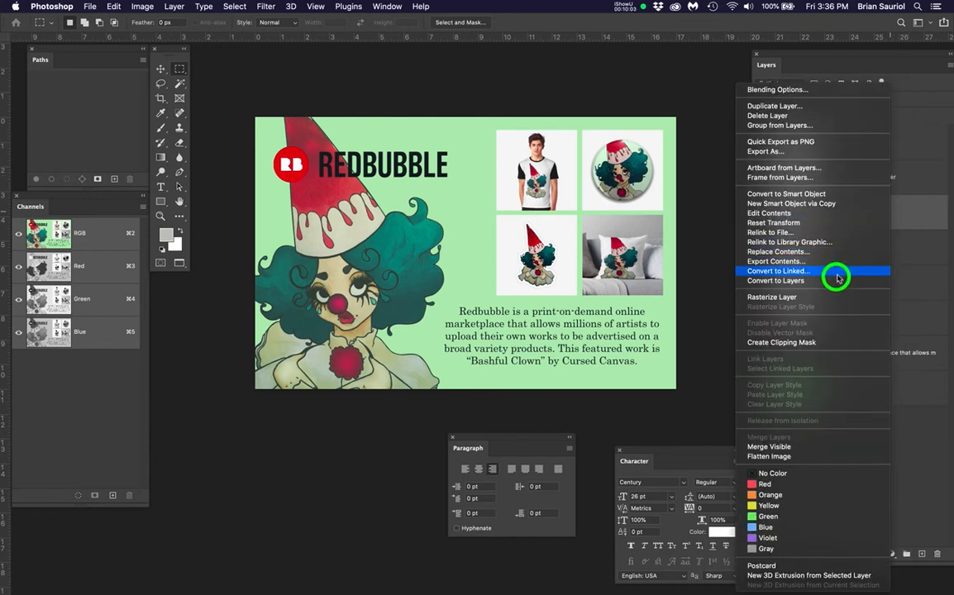
left_click(880, 300)
right_click(835, 240)
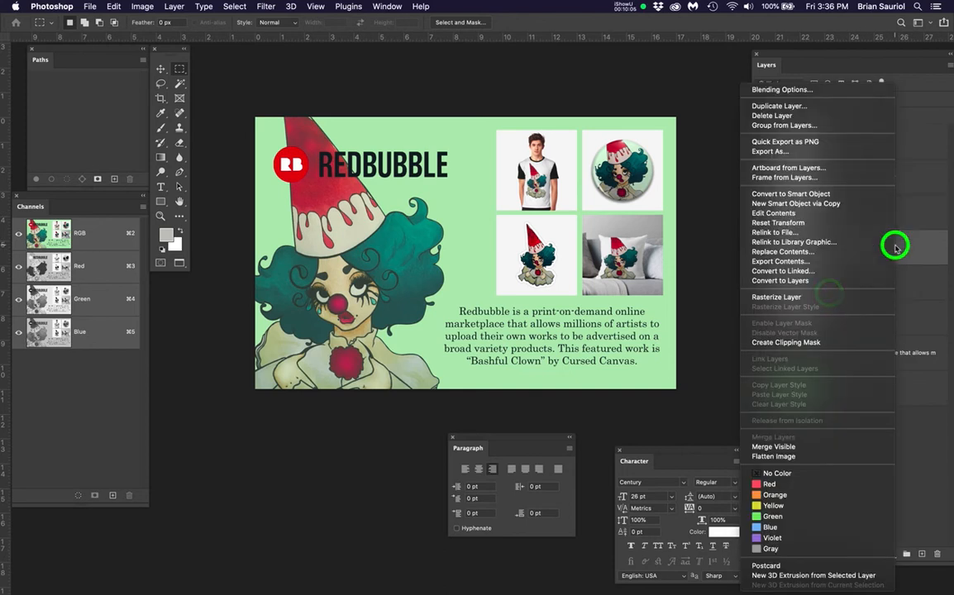
left_click(839, 299)
right_click(837, 289)
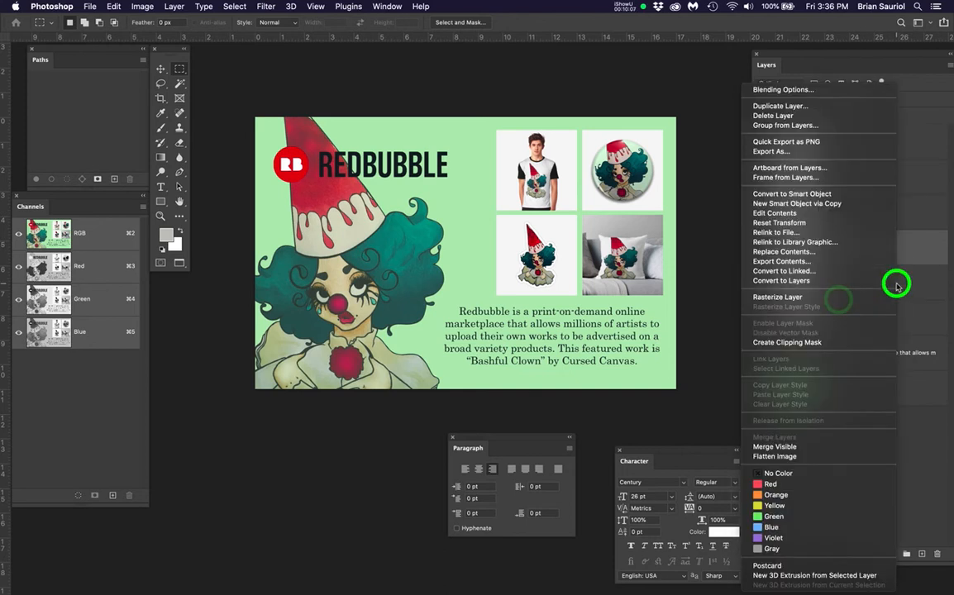
left_click(829, 296)
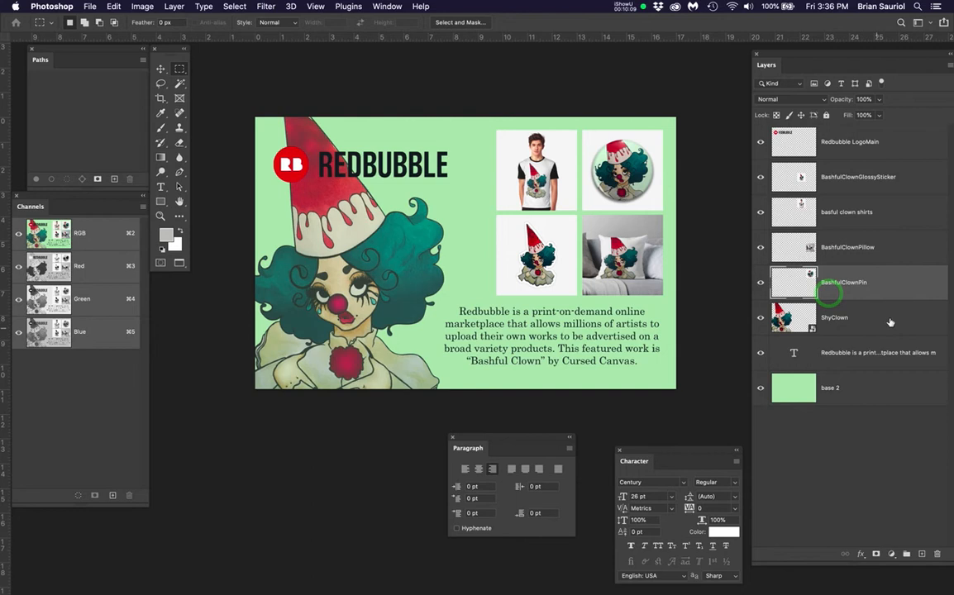
right_click(893, 327)
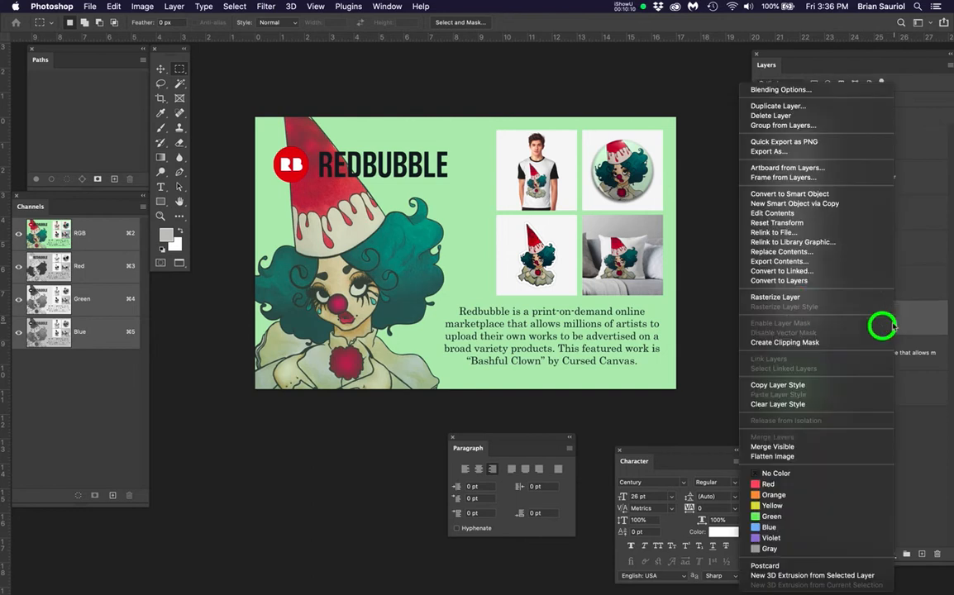
left_click(794, 299)
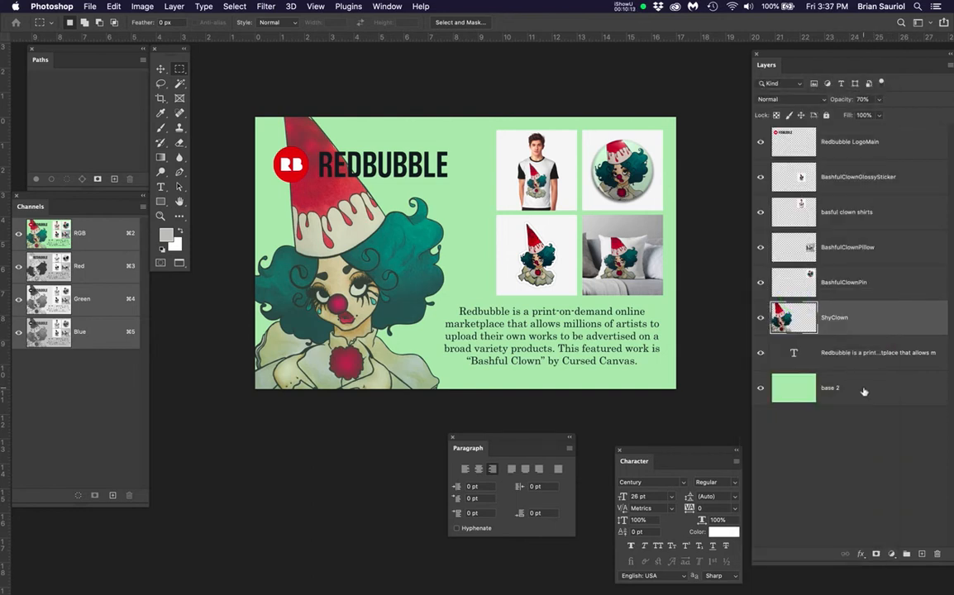
left_click_drag(874, 360, 853, 139)
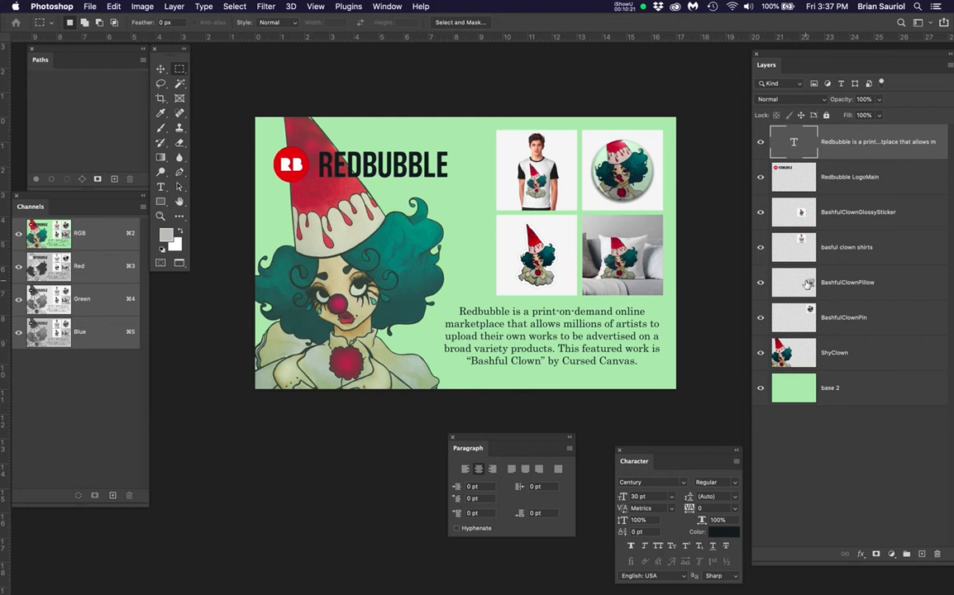
Open the recent first Redbubble ad, examine the character settings of its paragraph text, and close it.
left_click(89, 7)
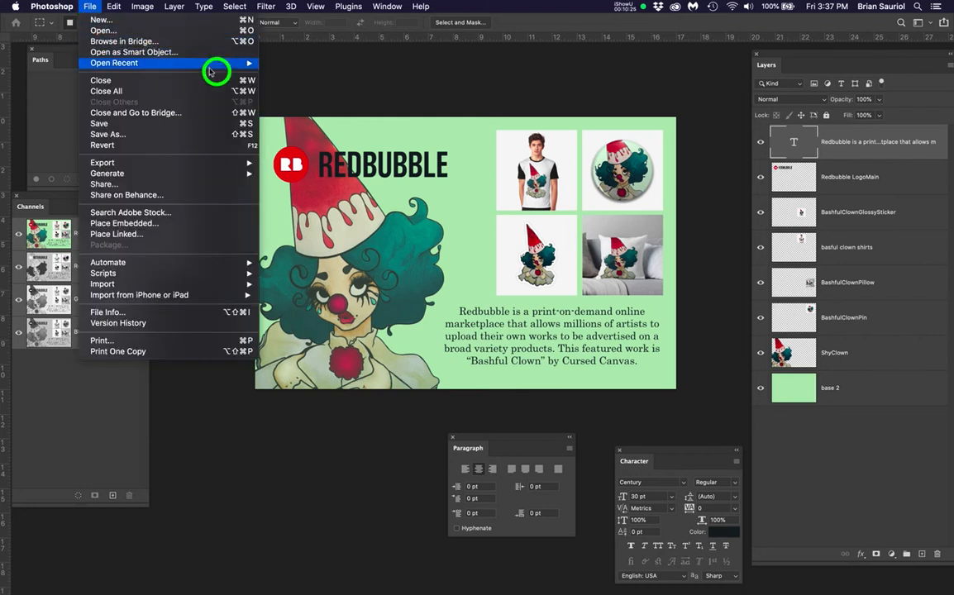
mouse_move(248, 63)
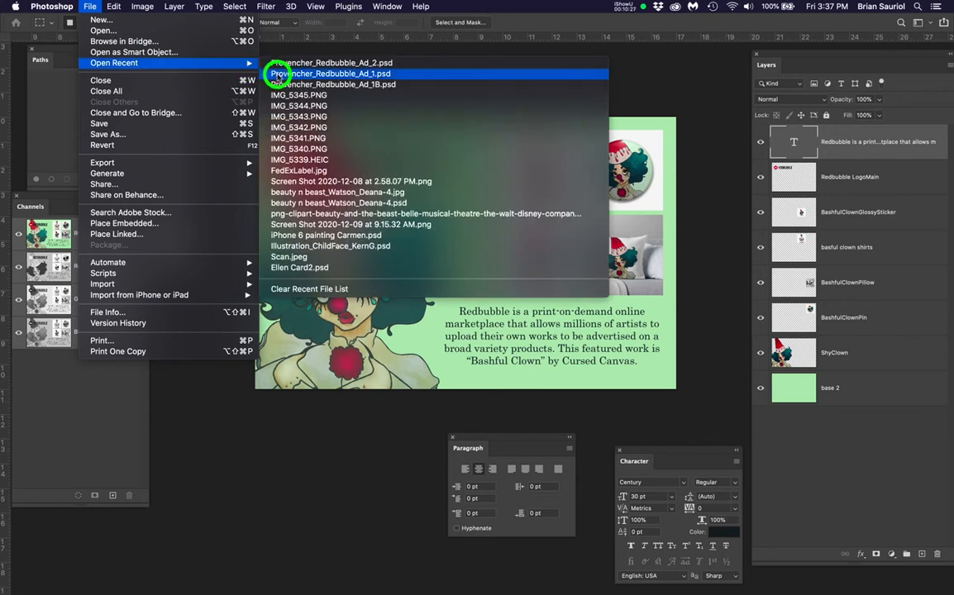
left_click(279, 76)
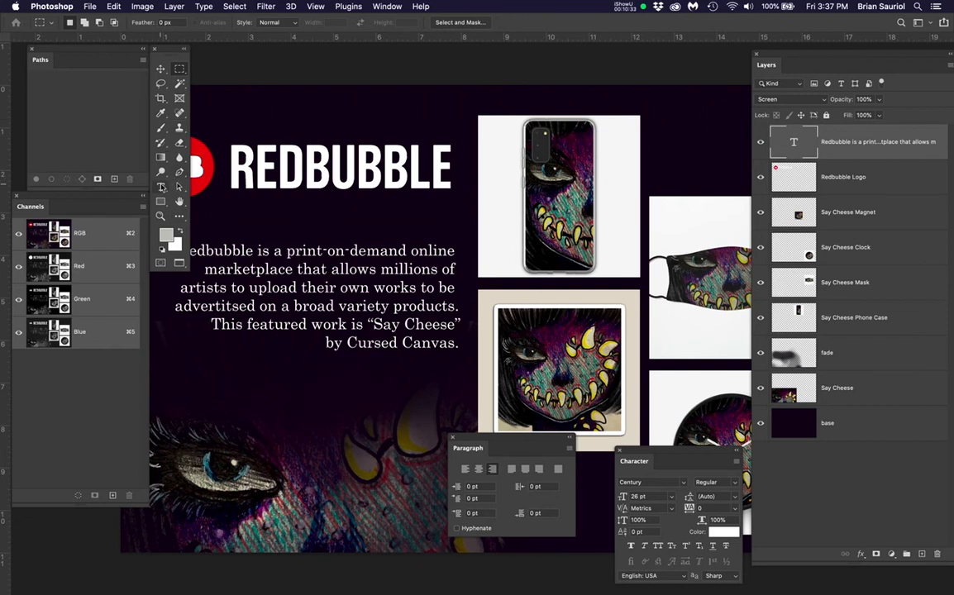
left_click(162, 187)
left_click(796, 144)
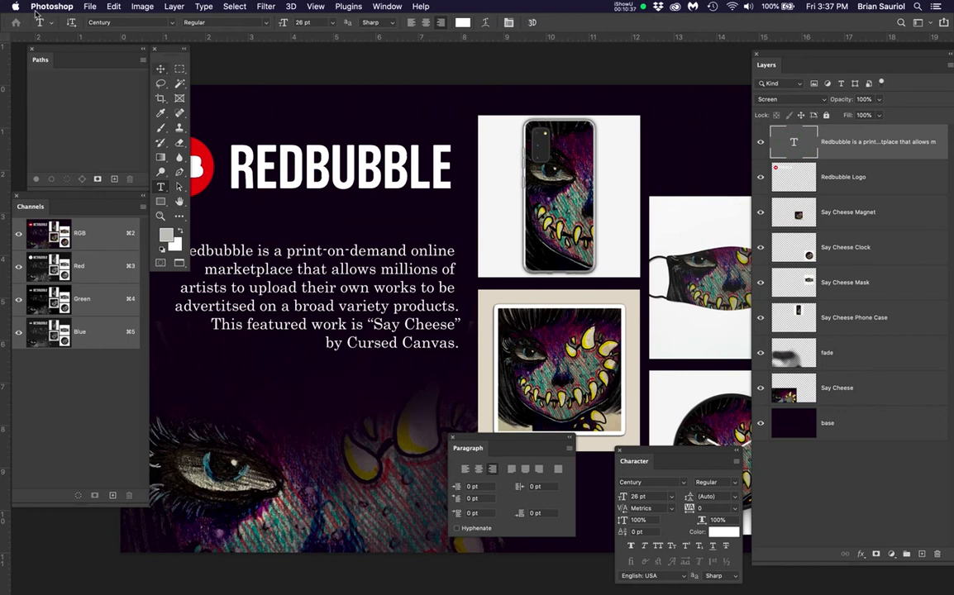
left_click(160, 69)
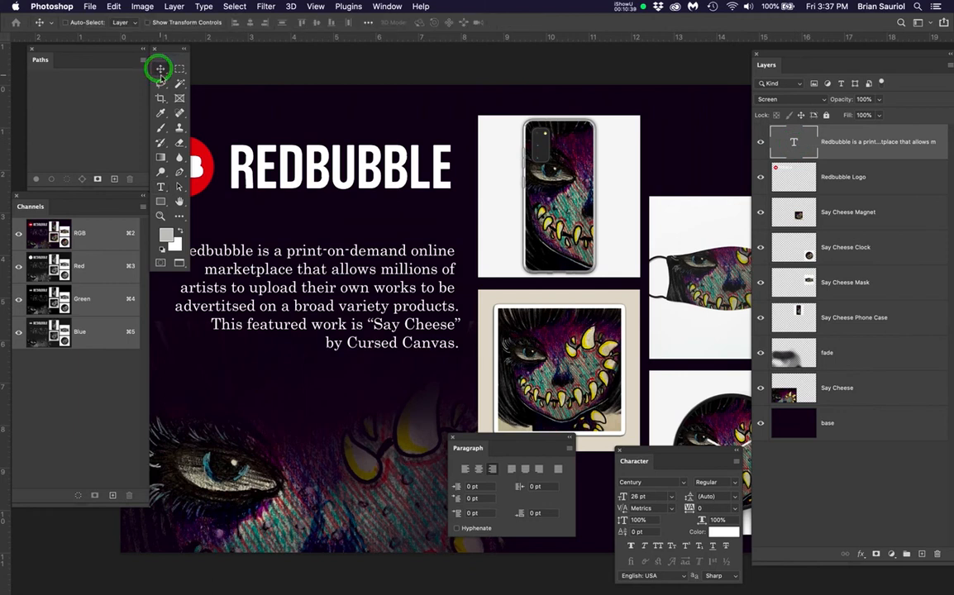
left_click(853, 149)
key("super+w")
Set the clown ad's paragraph text size to 26 pt.
left_click(806, 142)
left_click(631, 496)
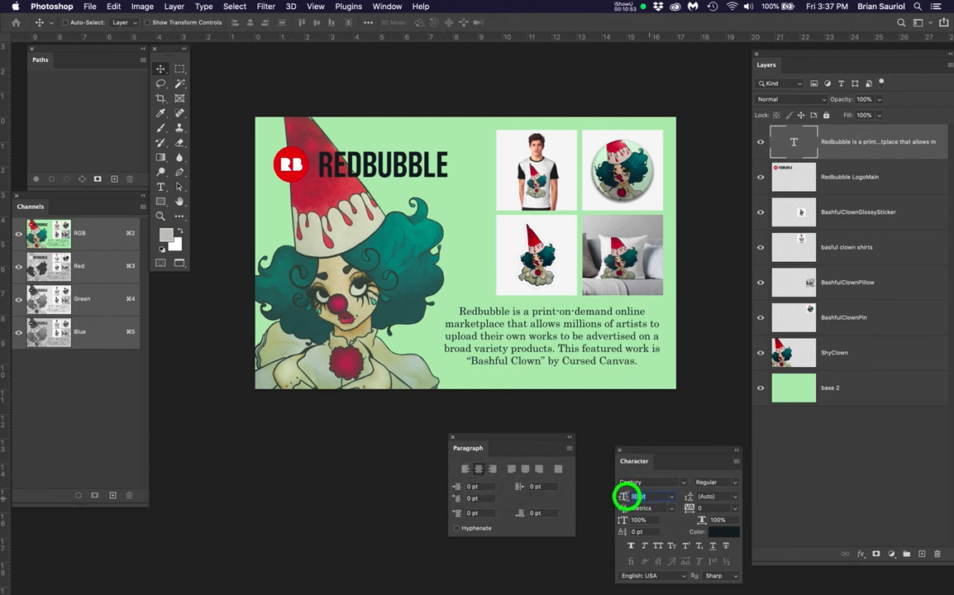
type("26")
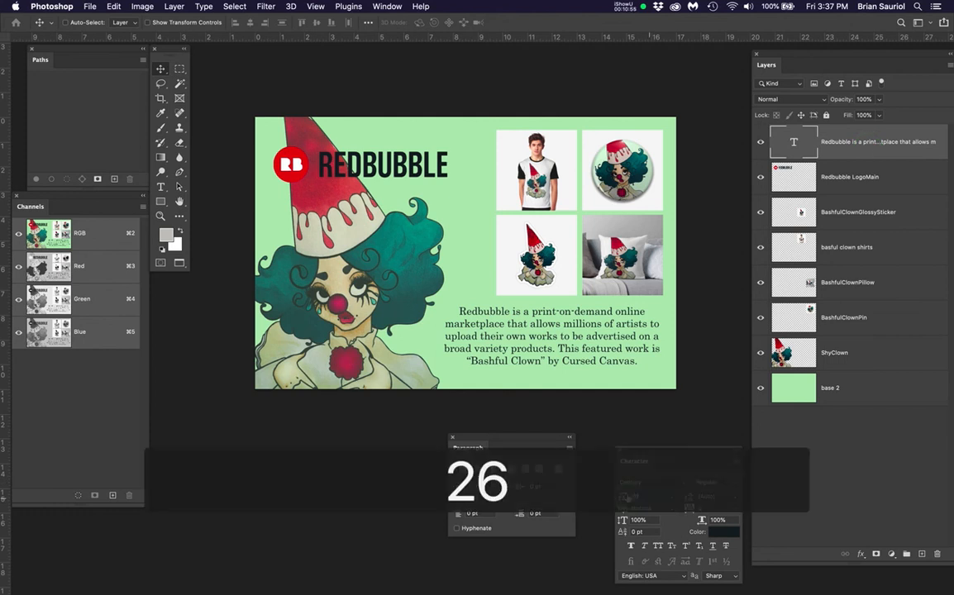
key("Return")
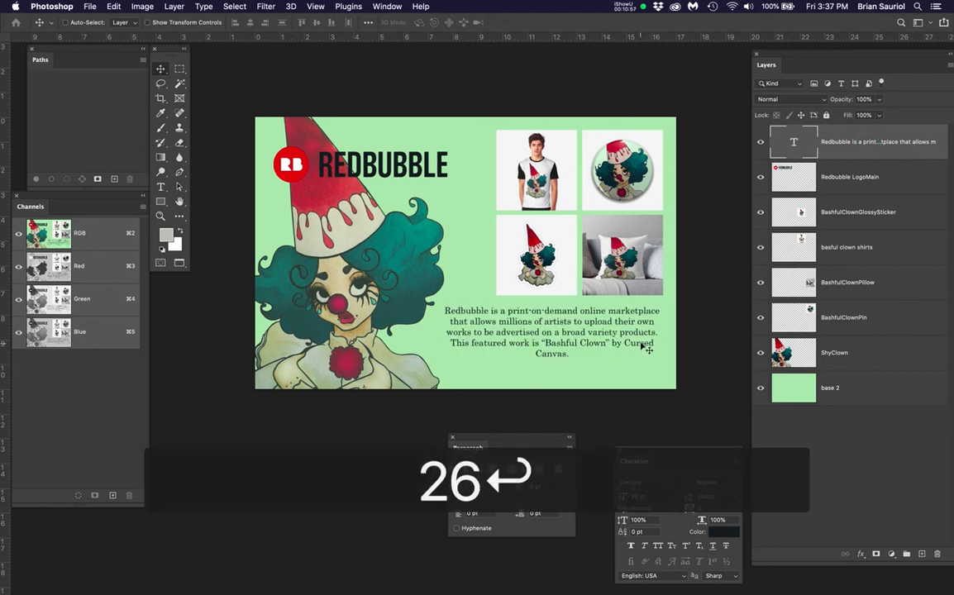
Select the four product image layers together and shift them slightly left, widening the margin at the ad's right edge.
scroll(644, 333, "up", 1)
scroll(644, 333, "up", 2)
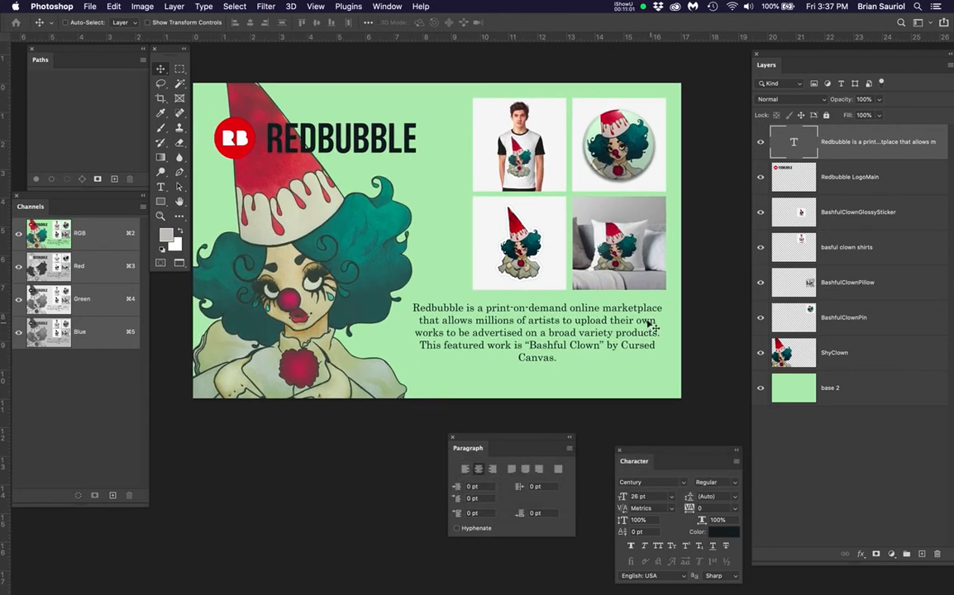
left_click(868, 211)
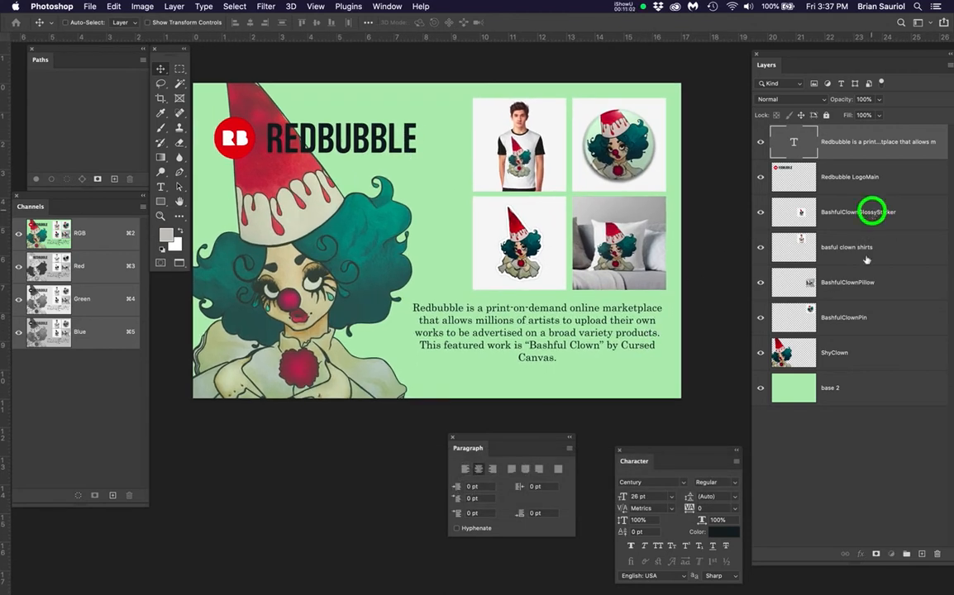
left_click(870, 317, "shift")
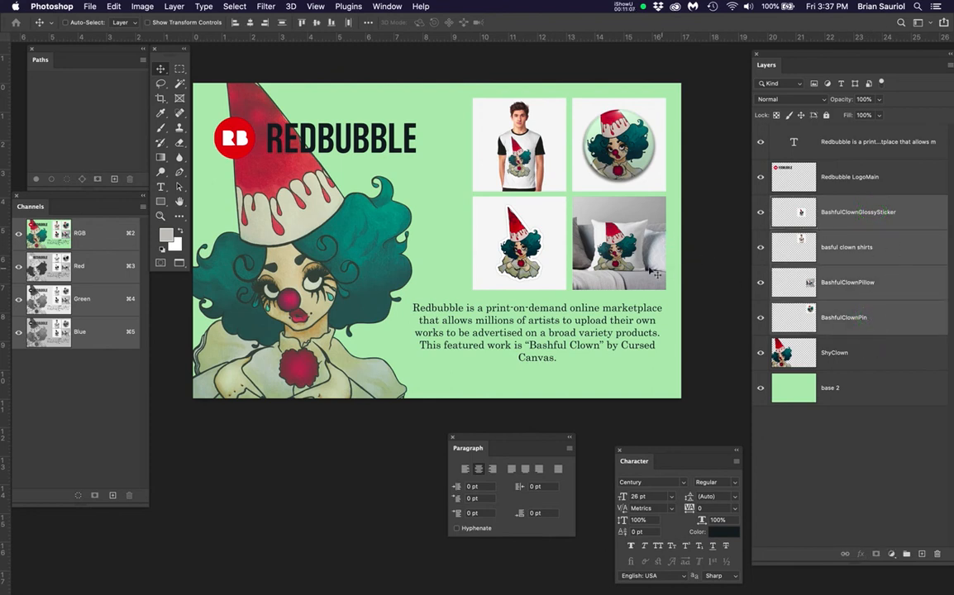
left_click_drag(642, 272, 622, 265)
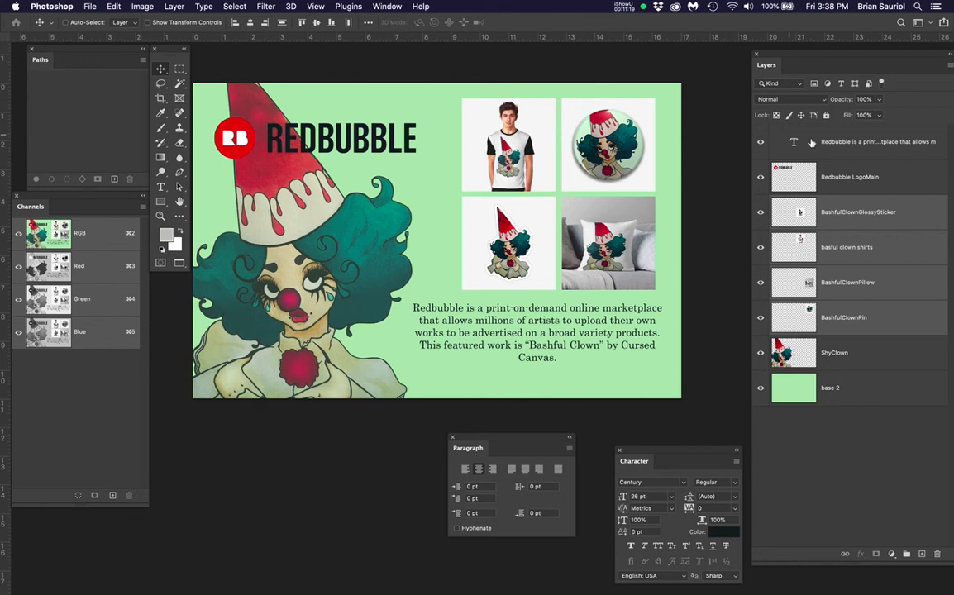
Right-align the paragraph and narrow its text box from both sides, matching its right edge to the product images.
left_click(840, 149)
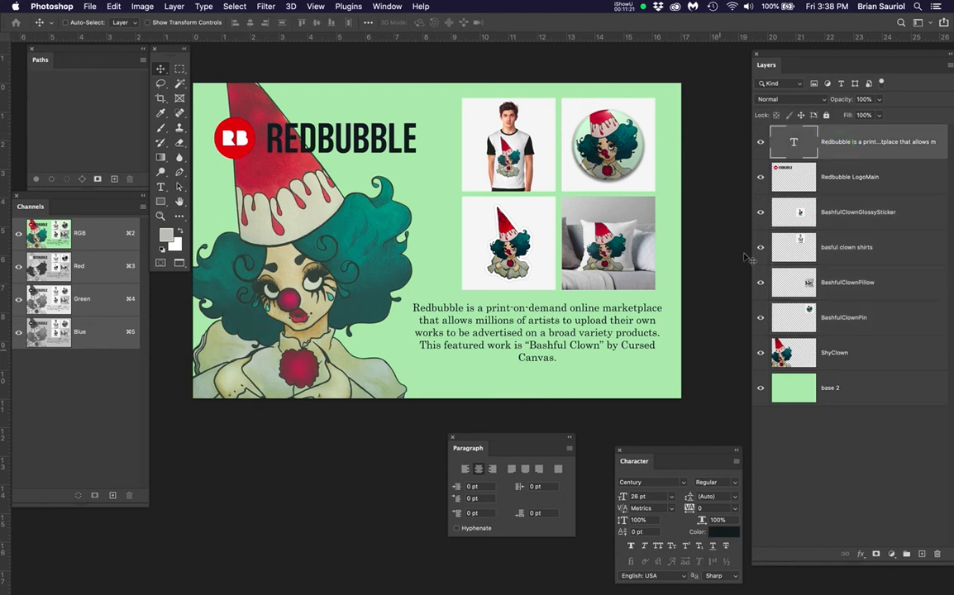
left_click(491, 470)
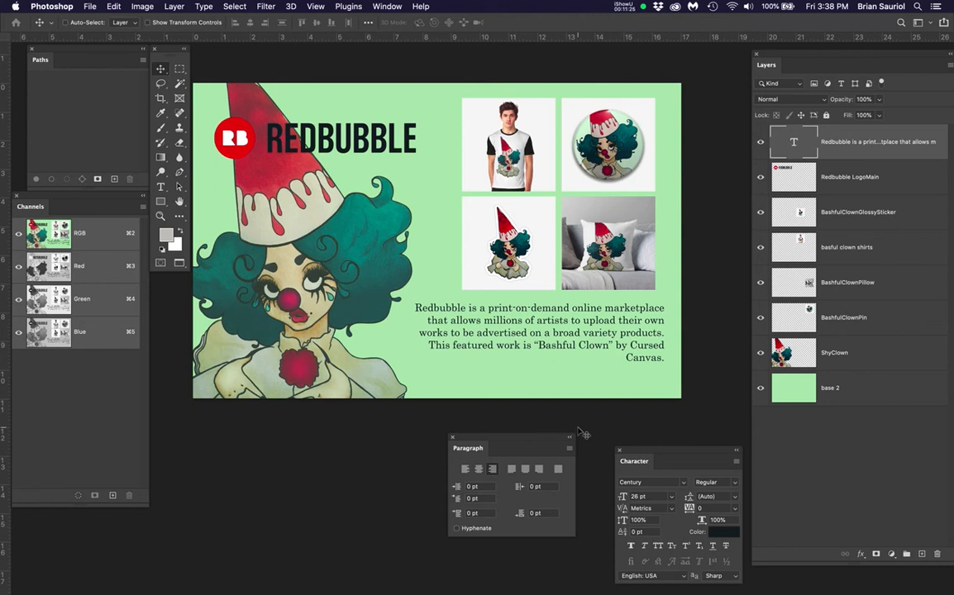
scroll(563, 350, "up", 1)
key("t")
left_click(550, 328)
left_click_drag(404, 353, 426, 350)
left_click_drag(669, 350, 659, 348)
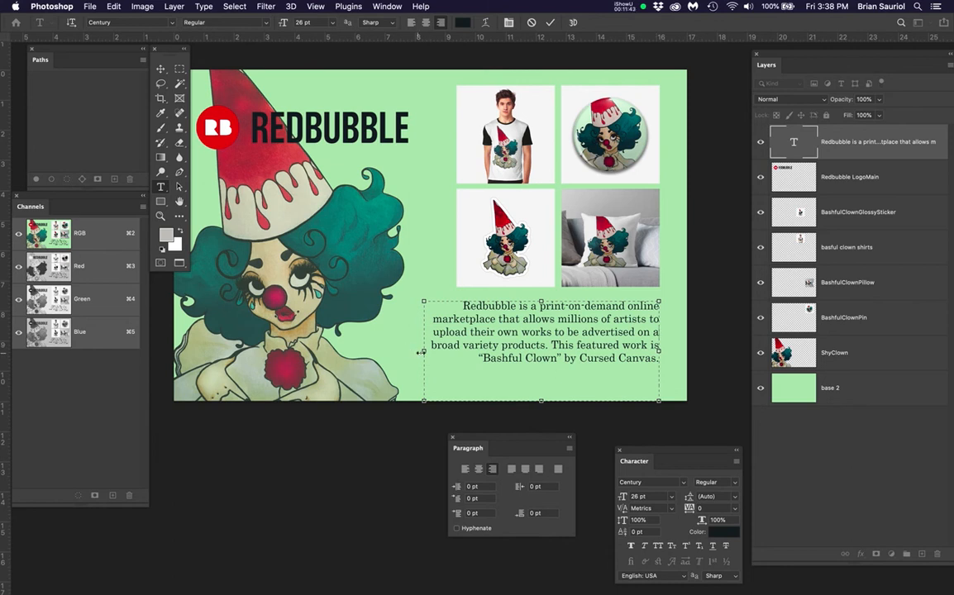
left_click_drag(425, 351, 434, 354)
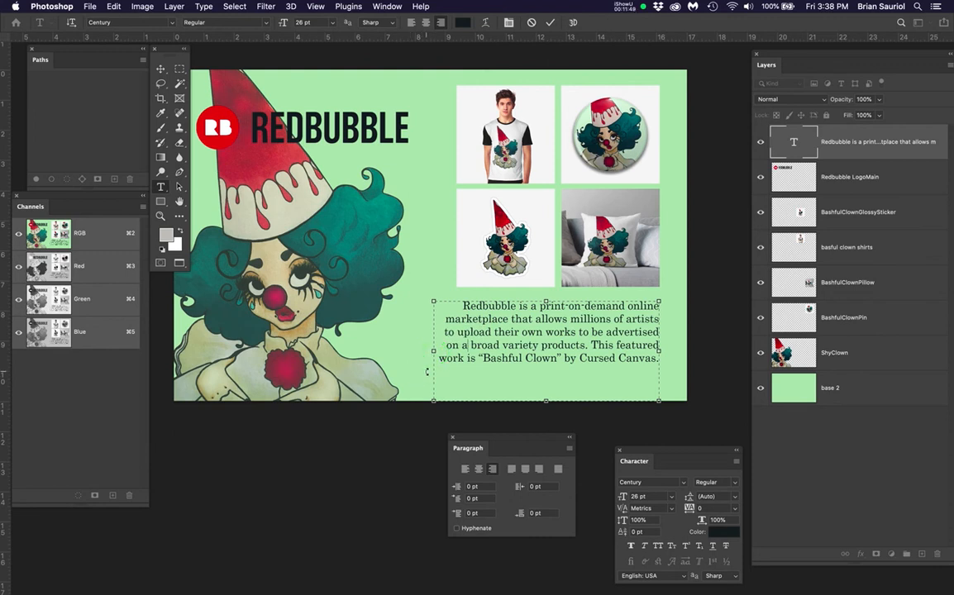
left_click_drag(433, 351, 450, 354)
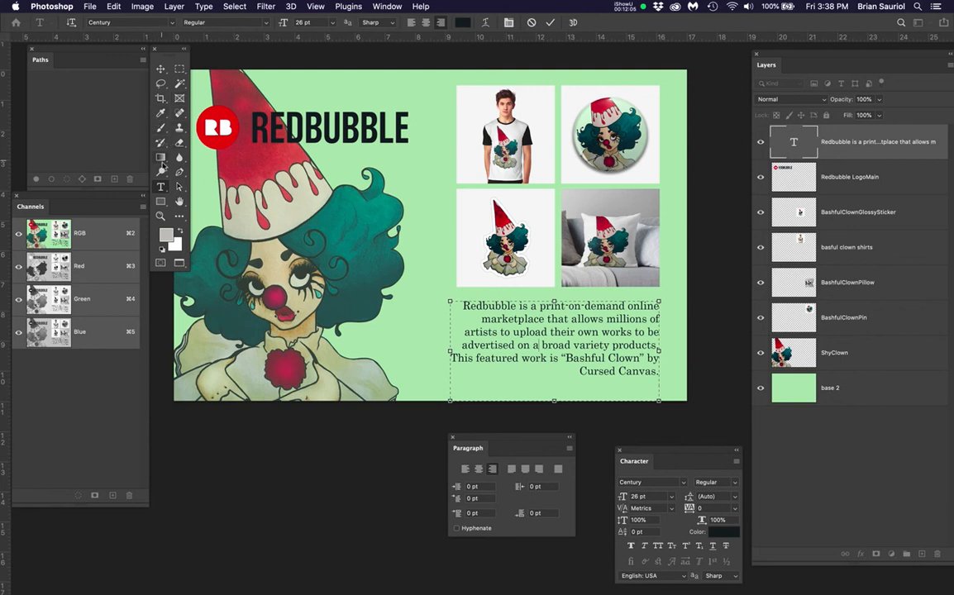
Insert a line break before “by Cursed Canvas” in the paragraph and commit the text edit.
left_click(163, 188)
left_click(647, 357)
key("super+equal")
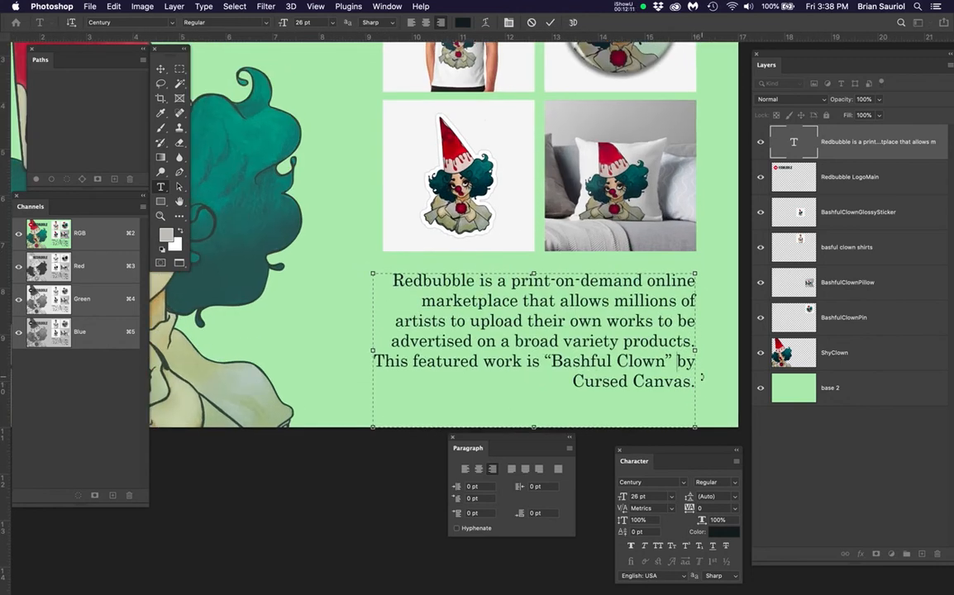
key("Return")
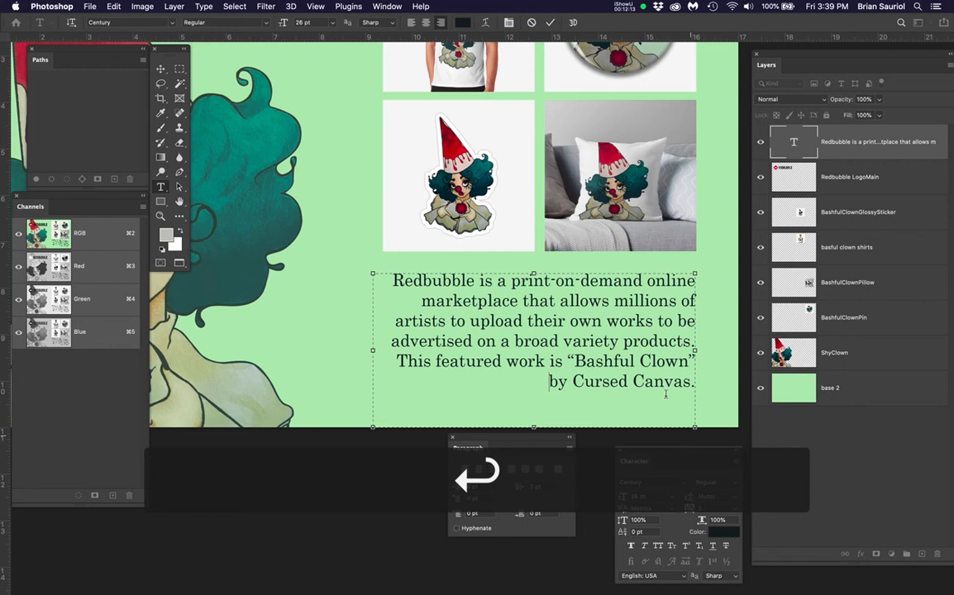
left_click(161, 69)
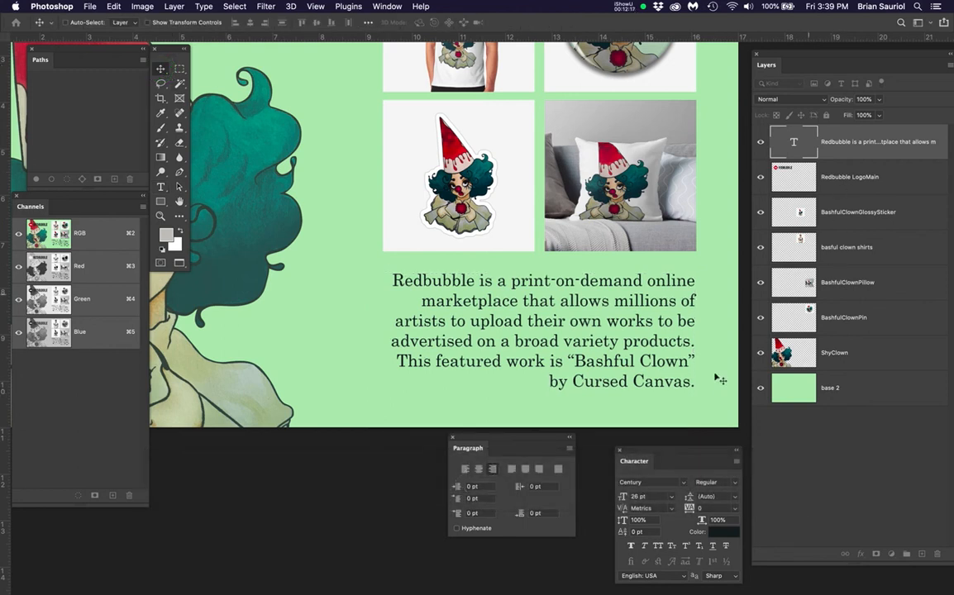
Apply hanging punctuation to the right-aligned paragraph so line-end marks sit outside the text edge, and save the ad.
left_click_drag(569, 451, 593, 419)
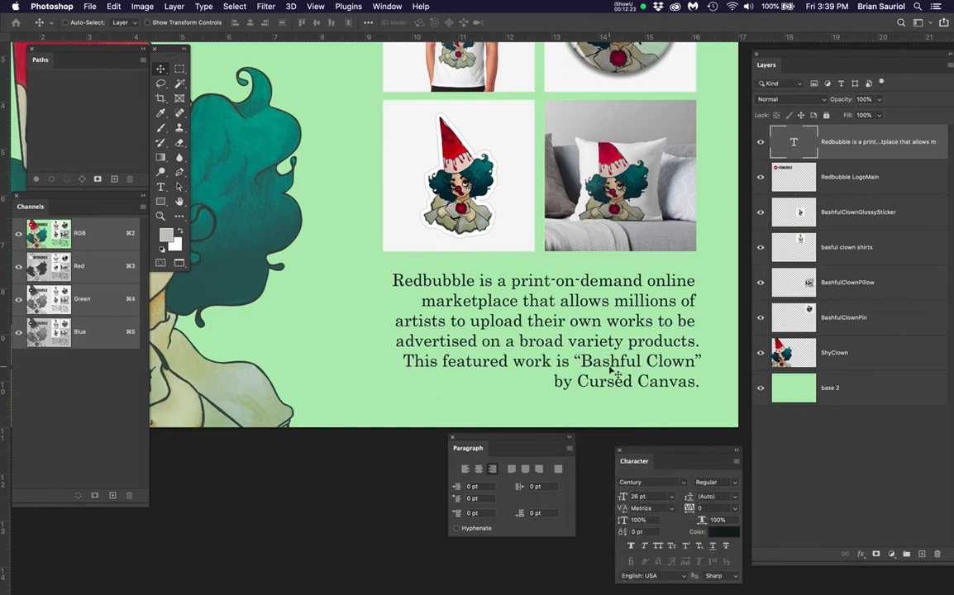
key("super+minus")
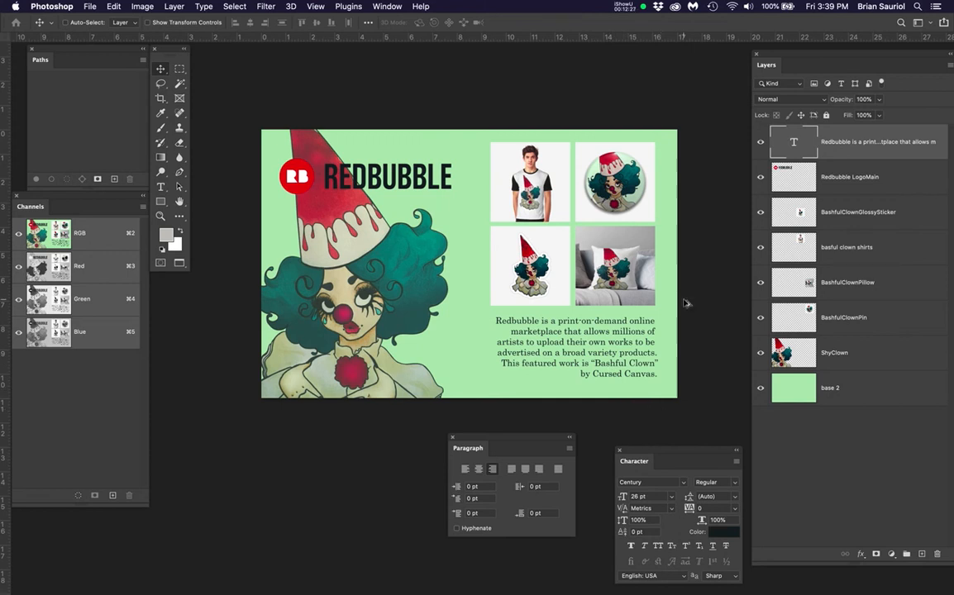
key("super+plus")
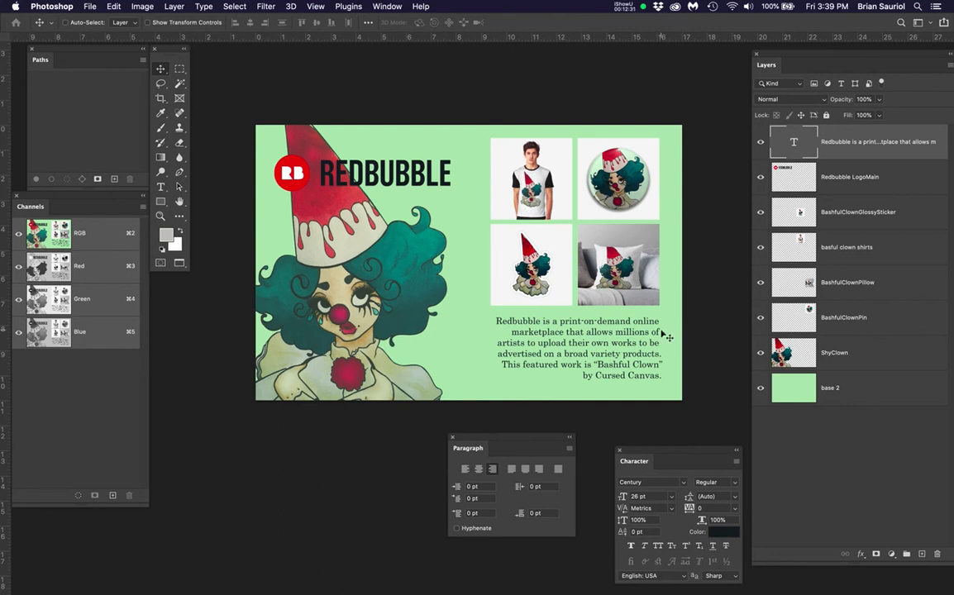
key("super+s")
Save the layered clown ad as a new Photoshop file with the suffix Ad_2B, keeping maximum compatibility.
key("super+shift+s")
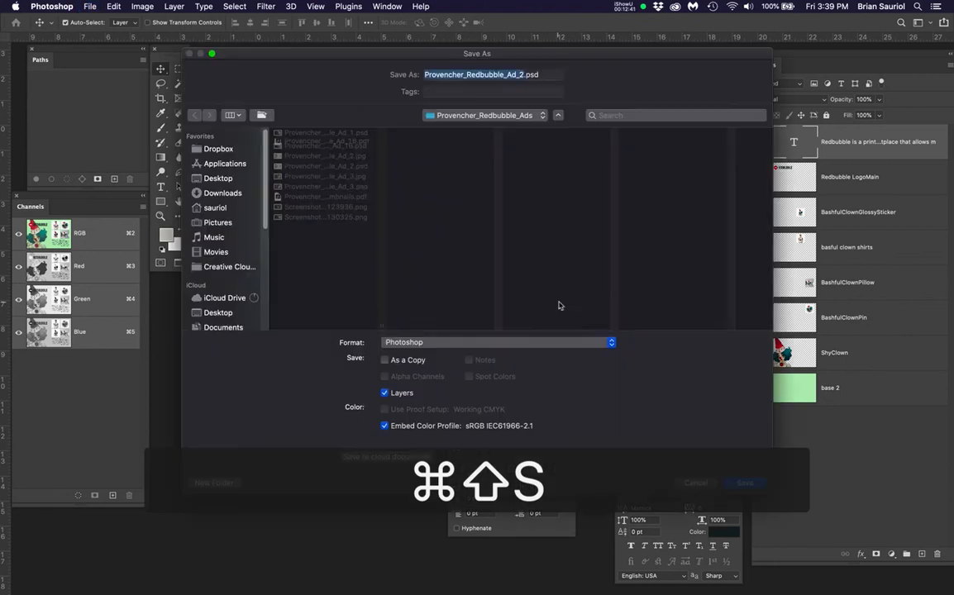
left_click(531, 74)
type("B")
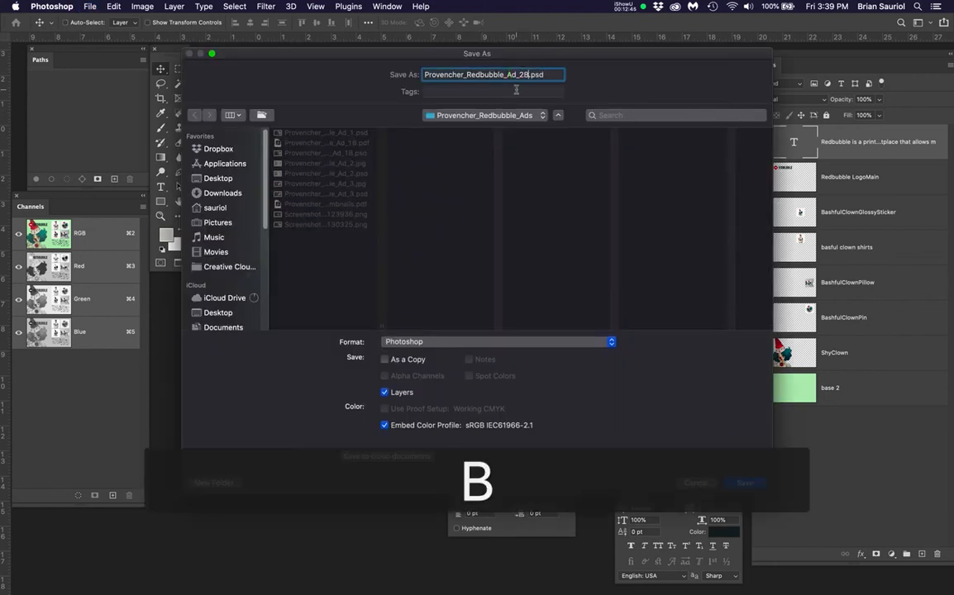
left_click(745, 482)
left_click(612, 264)
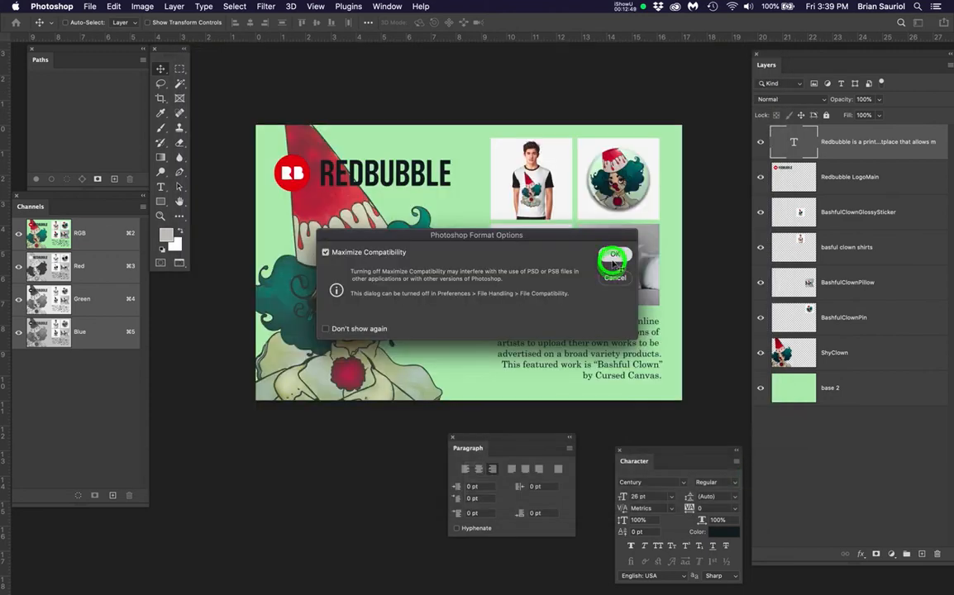
Merge the clown ad's layers from the Redbubble logo down to base 2 into one, leaving the text layer separate, and save.
left_click(883, 184)
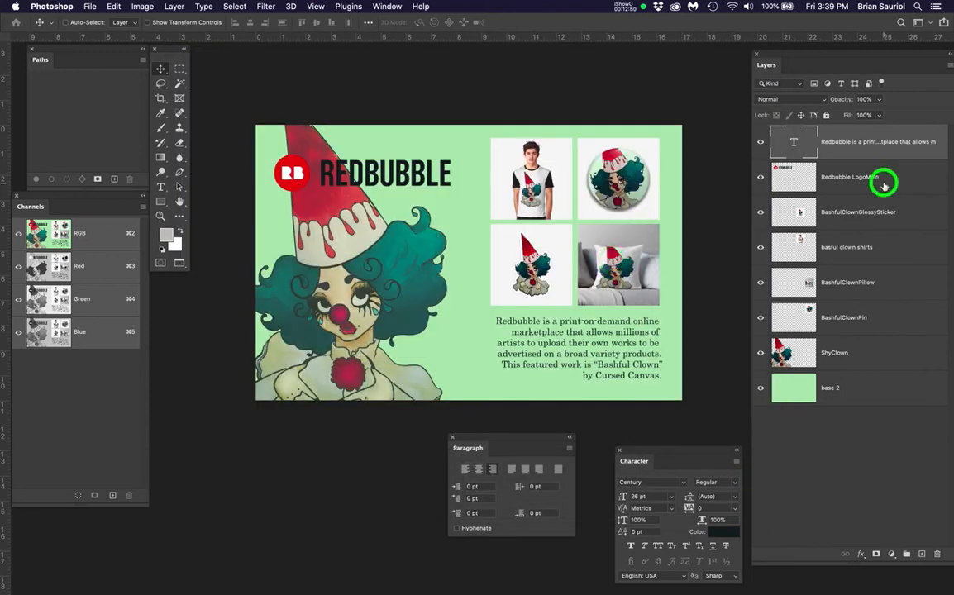
left_click(911, 387, "shift")
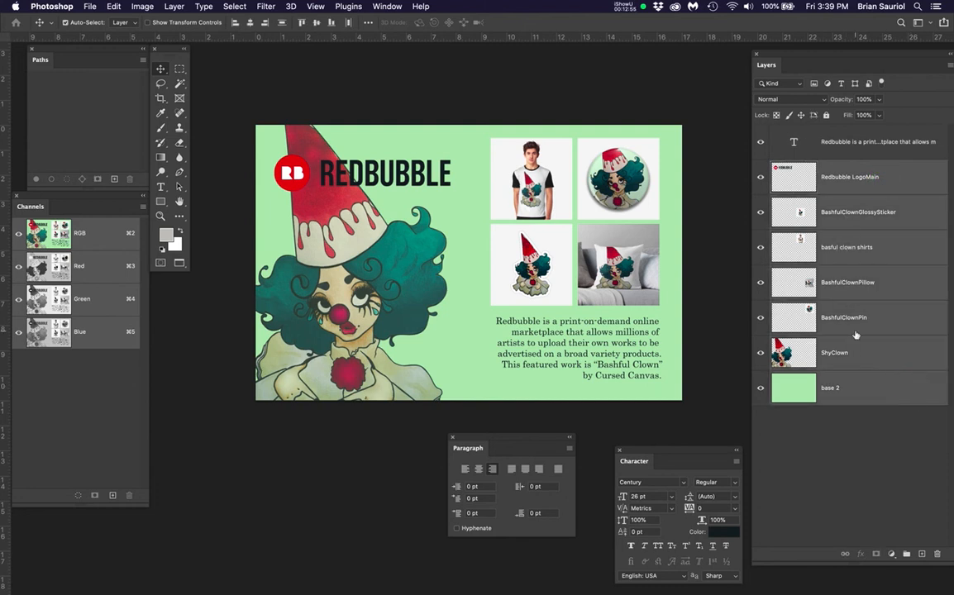
key("super+e")
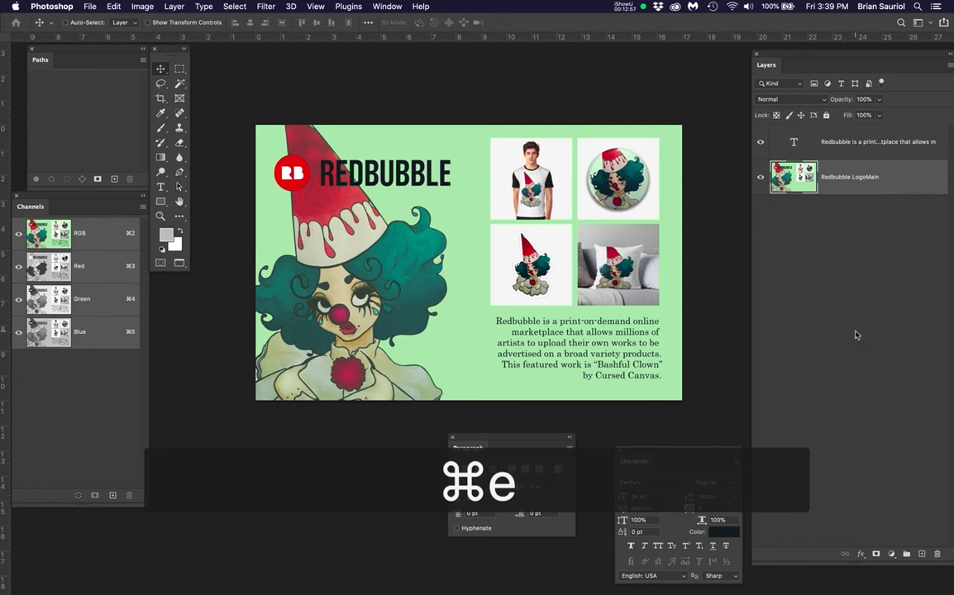
key("super+s")
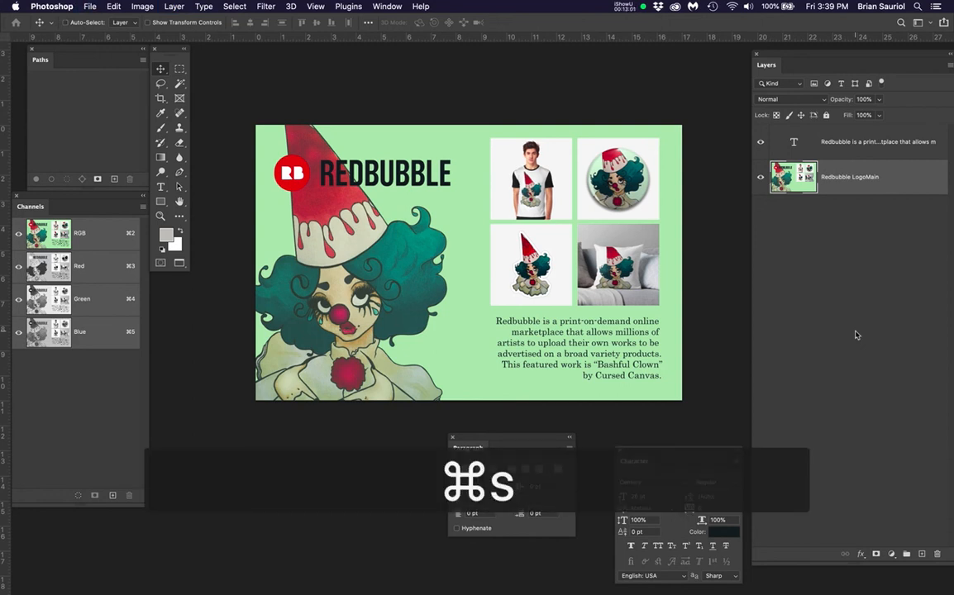
Save the merged clown ad as a PDF under the Ad_2B name without preserving Photoshop editing capabilities, and close the document.
key("super+shift+s")
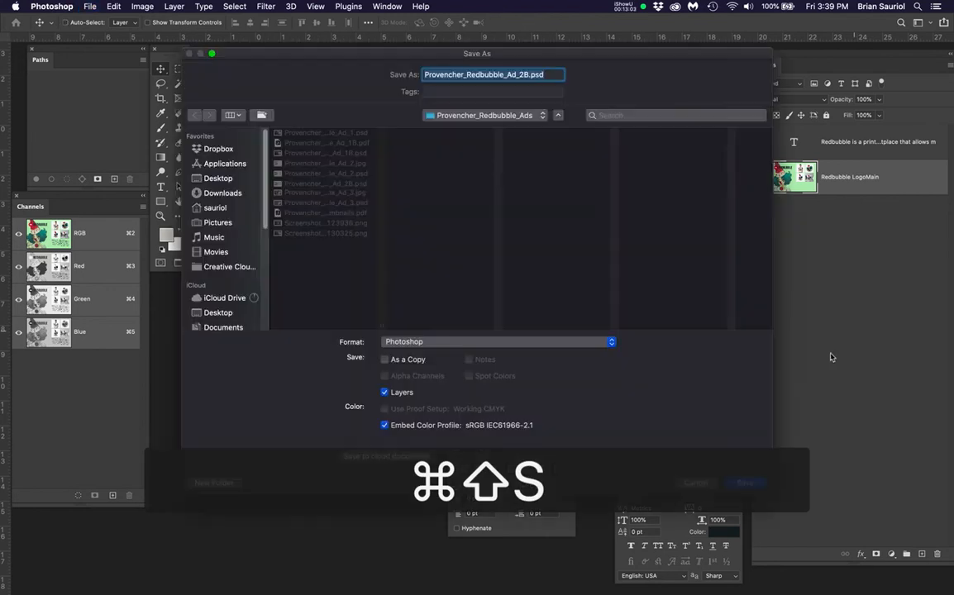
left_click_drag(418, 341, 422, 463)
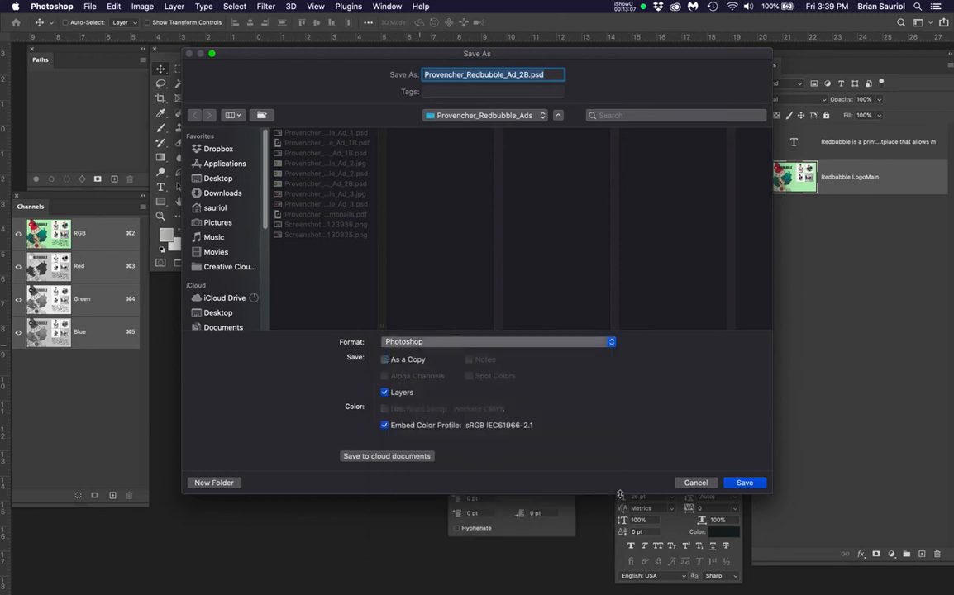
left_click(744, 484)
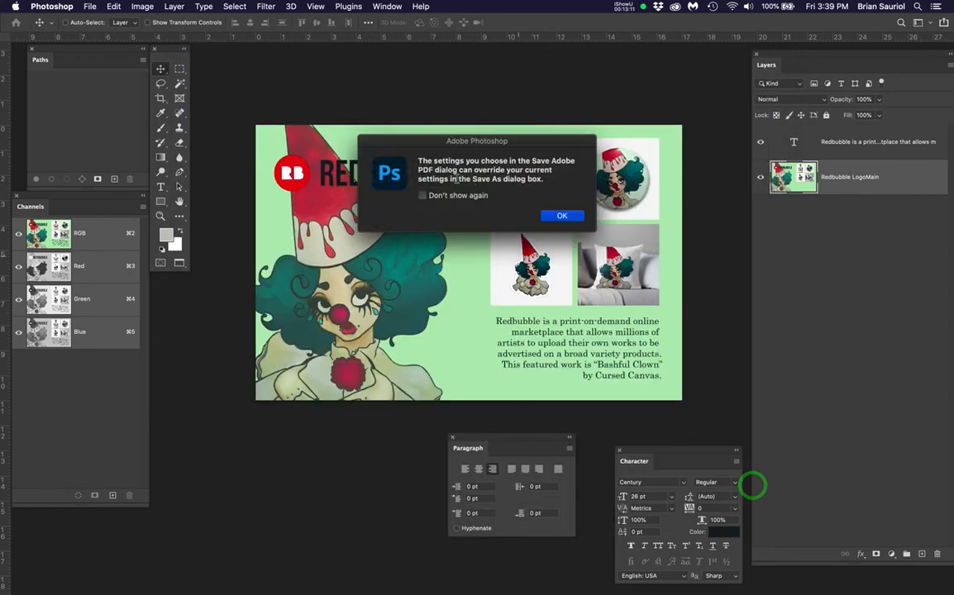
left_click(571, 218)
left_click(374, 257)
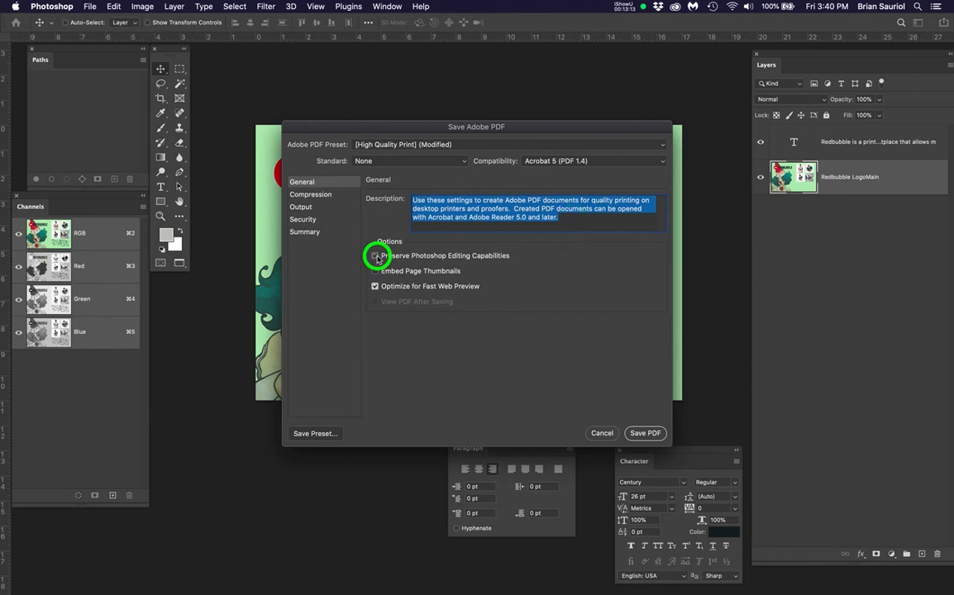
left_click(645, 433)
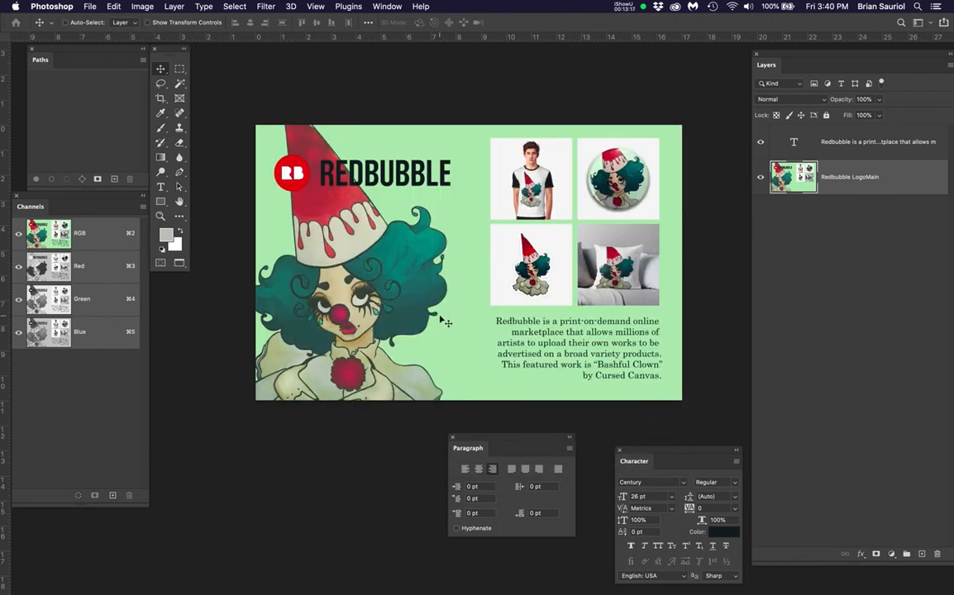
key("super+w")
Switch to Finder and tag the Ad_1B and Ad_2B PDF files yellow in the Redbubble ads folder.
left_click(334, 263)
left_click(270, 180)
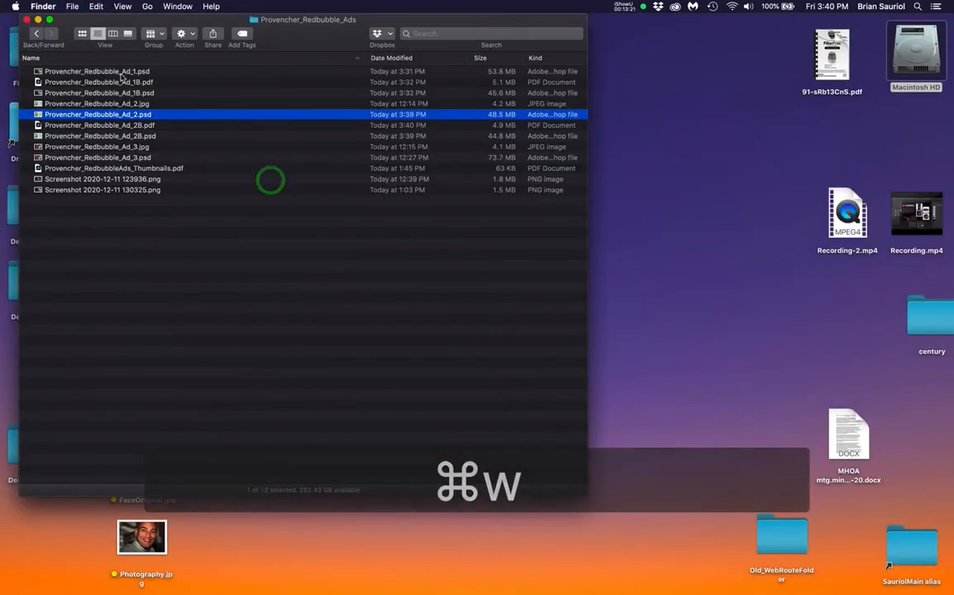
left_click(116, 83)
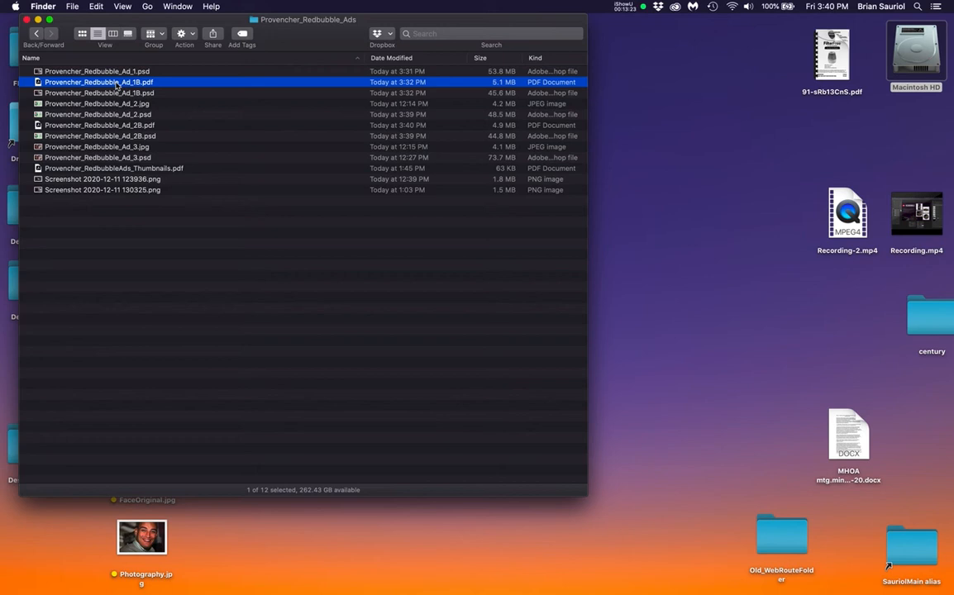
right_click(220, 82)
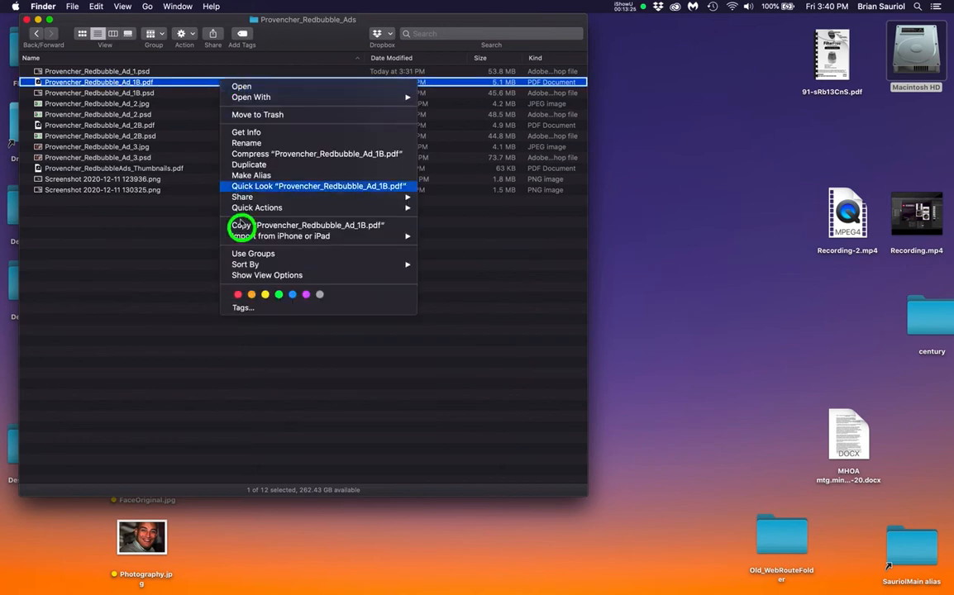
left_click(266, 295)
left_click(166, 213)
left_click(125, 126)
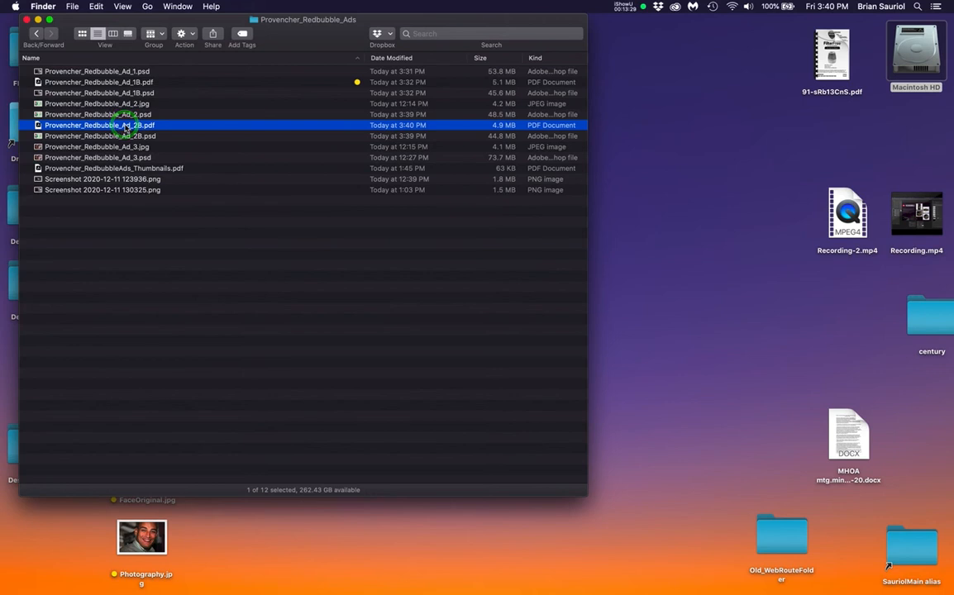
right_click(125, 126)
left_click(170, 337)
left_click(263, 330)
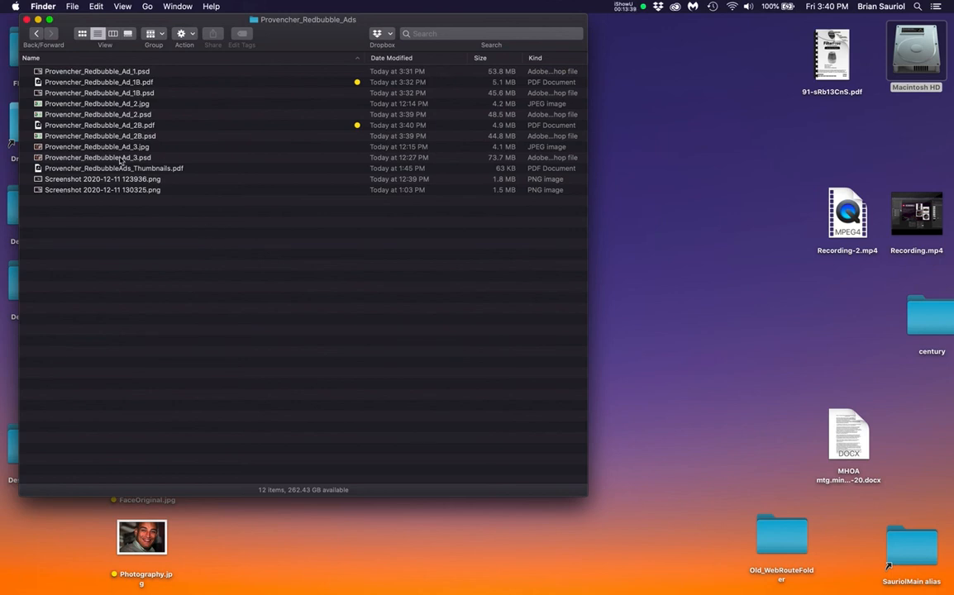
Open the layered Ad_1 and Ad_3 files in Photoshop and show the Ad_3 document in full-screen mode with the menu bar.
left_click(108, 72)
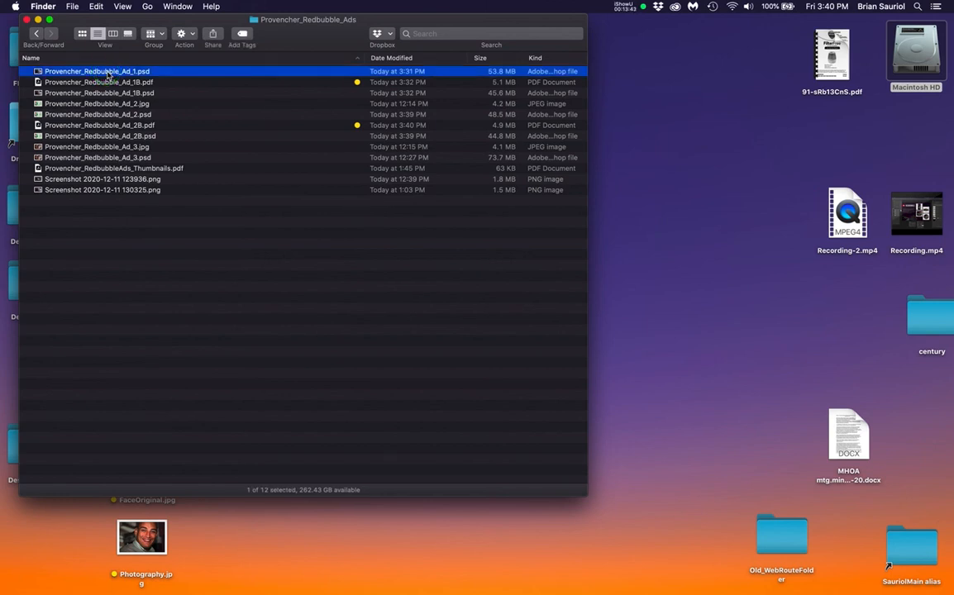
double_click(103, 73)
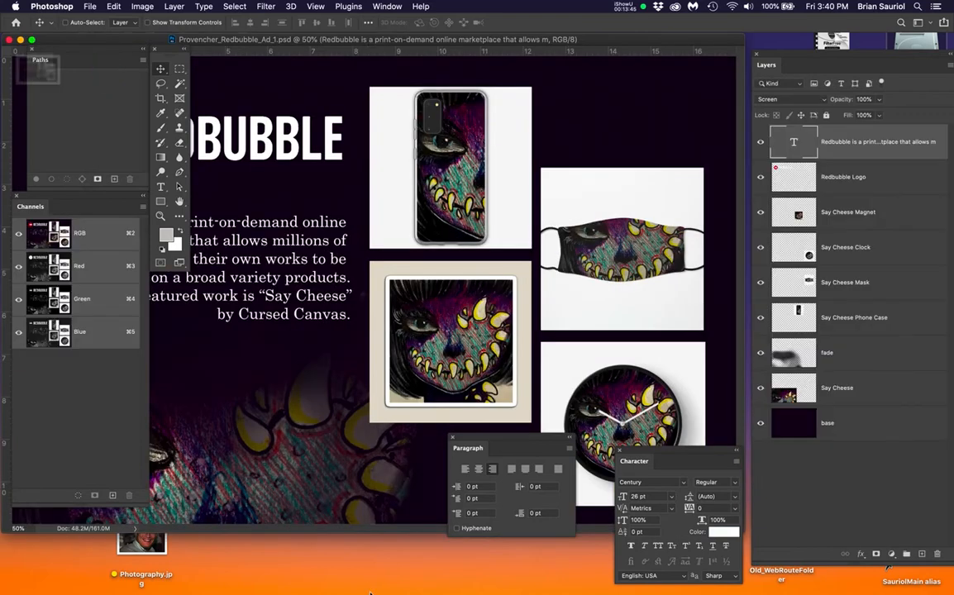
left_click(339, 587)
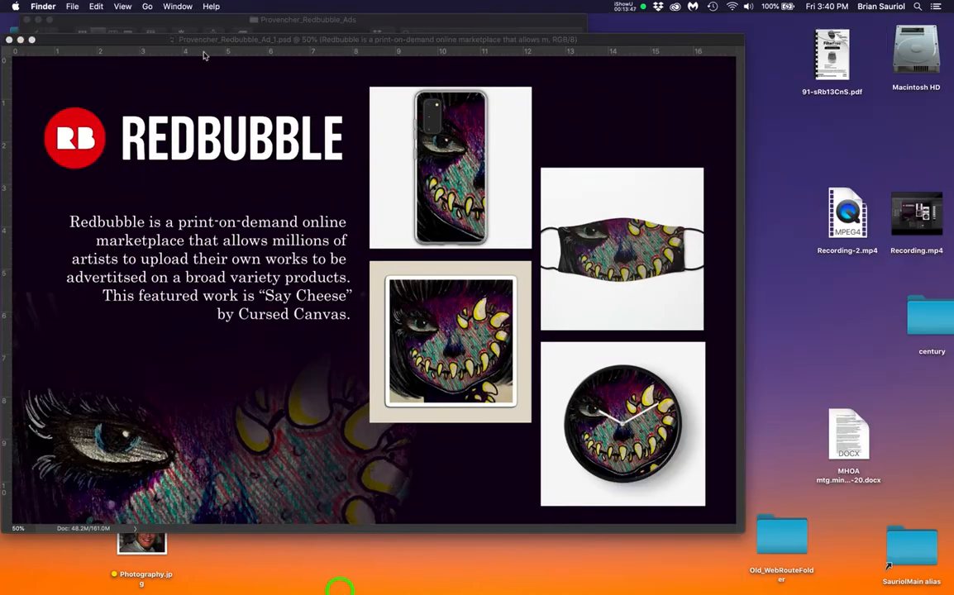
left_click(221, 18)
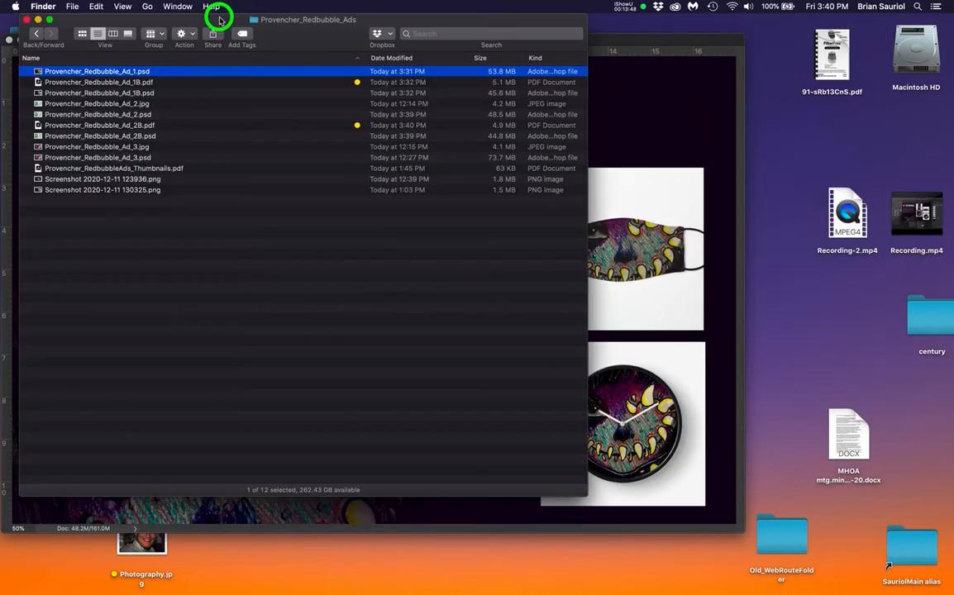
left_click(108, 157)
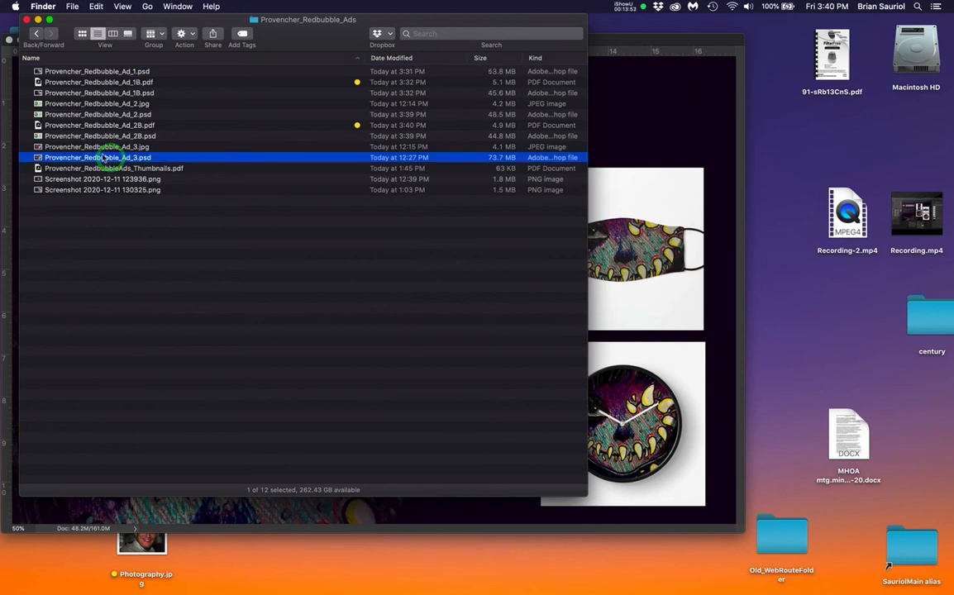
double_click(103, 157)
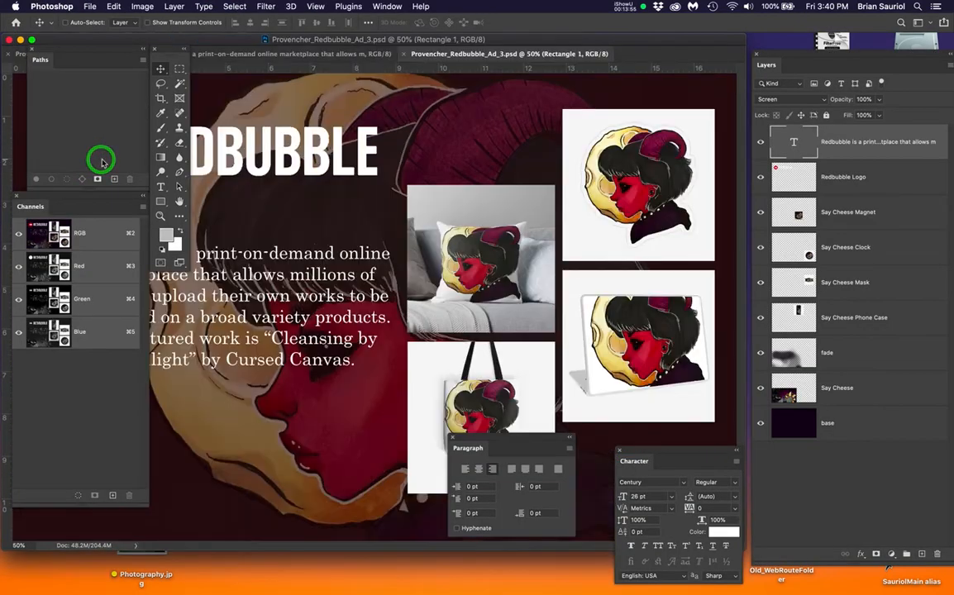
key("super+0")
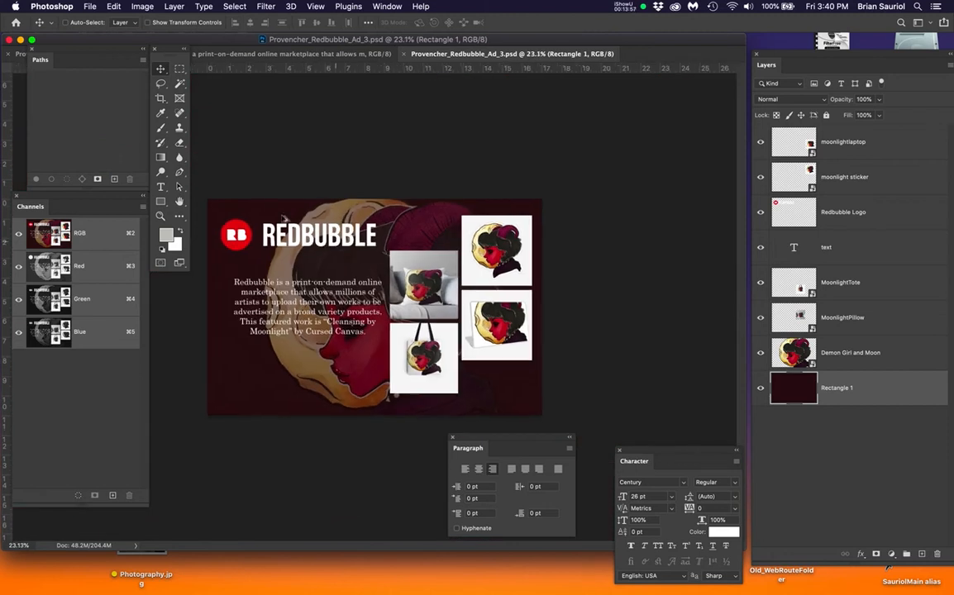
scroll(249, 213, "up", 1)
scroll(250, 212, "up", 1)
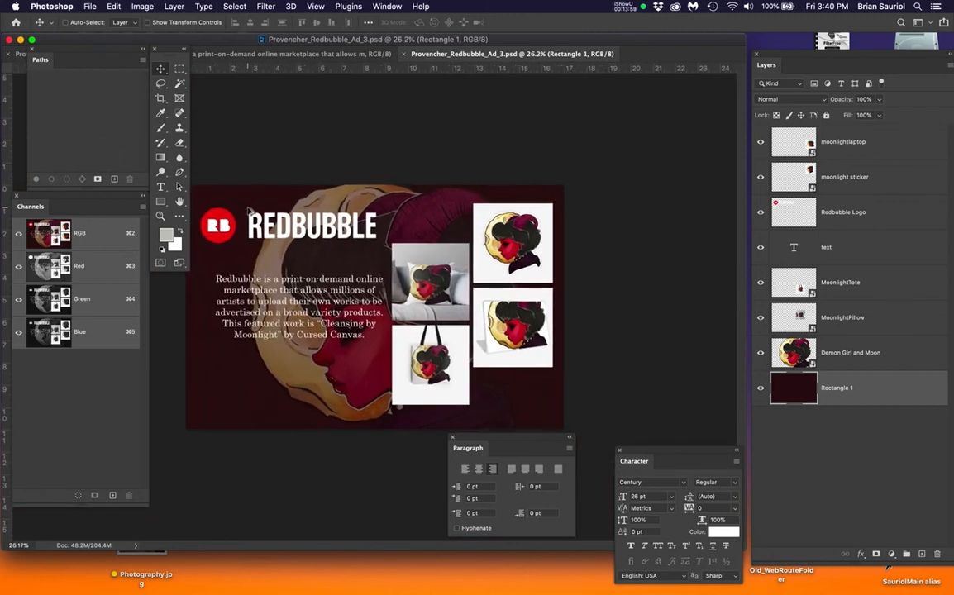
scroll(381, 306, "up", 1)
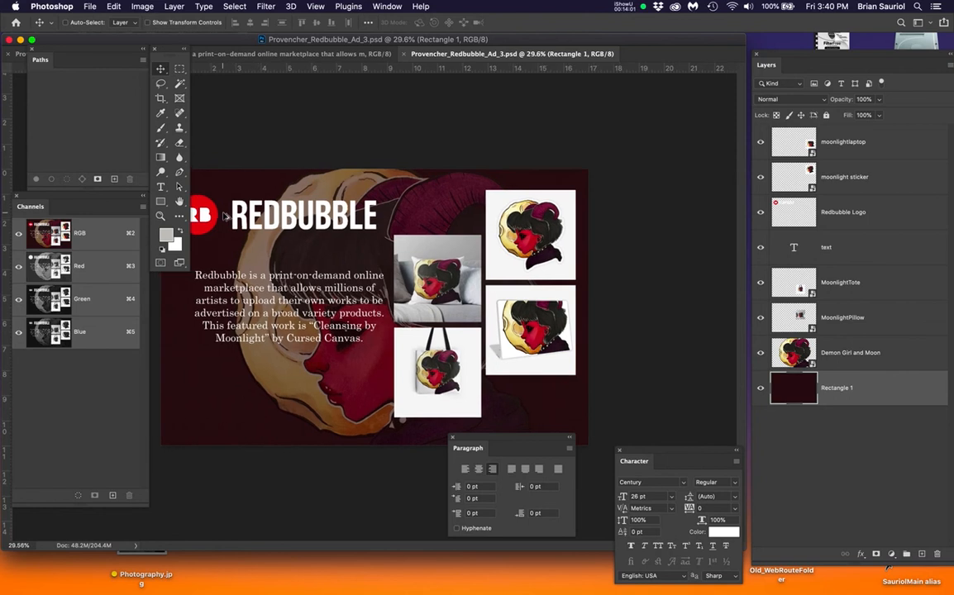
key("f")
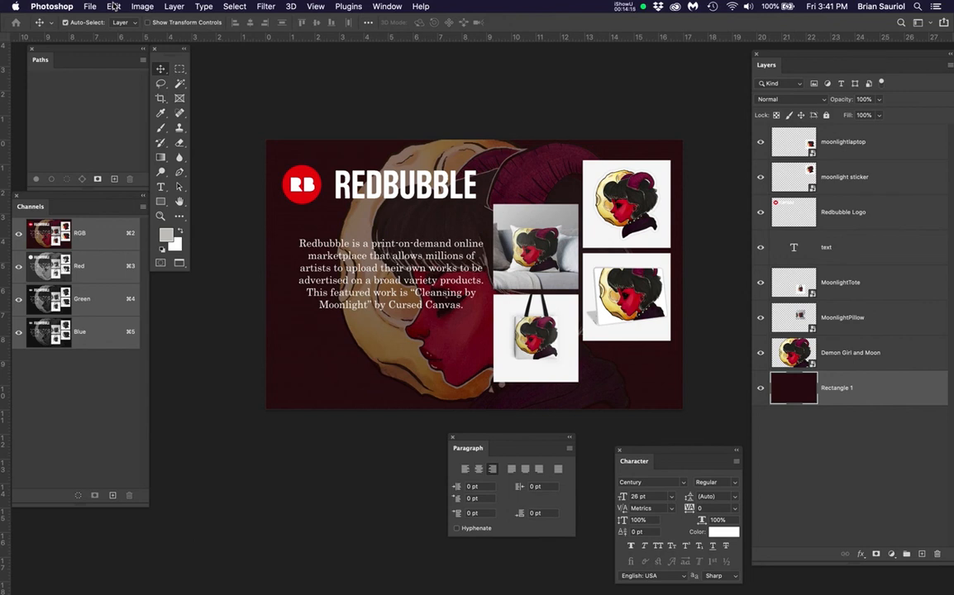
Duplicate the Redbubble Logo layer from the Ad_1 document into the Ad_3 document, and close Ad_1.
key("super+grave")
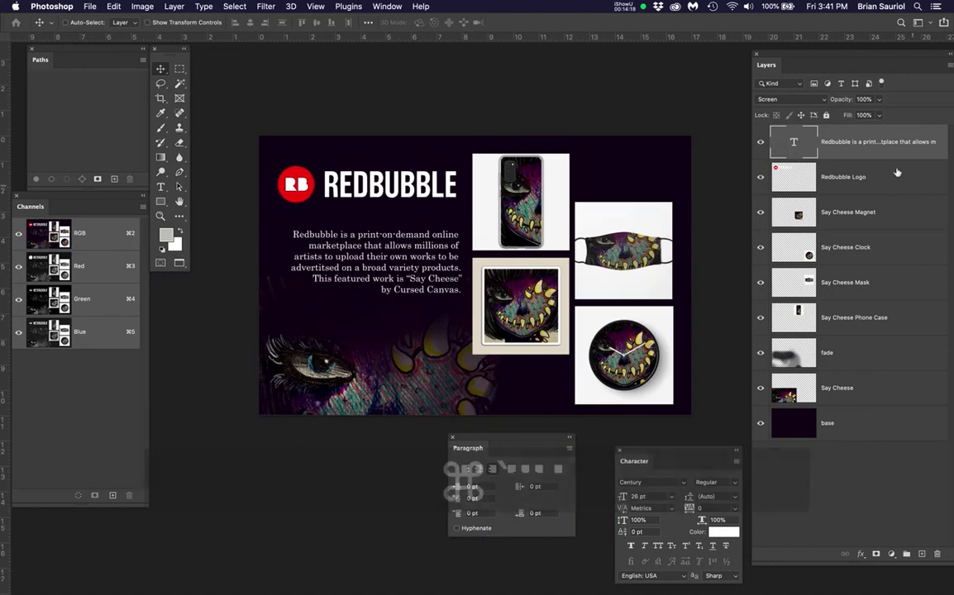
left_click(893, 181)
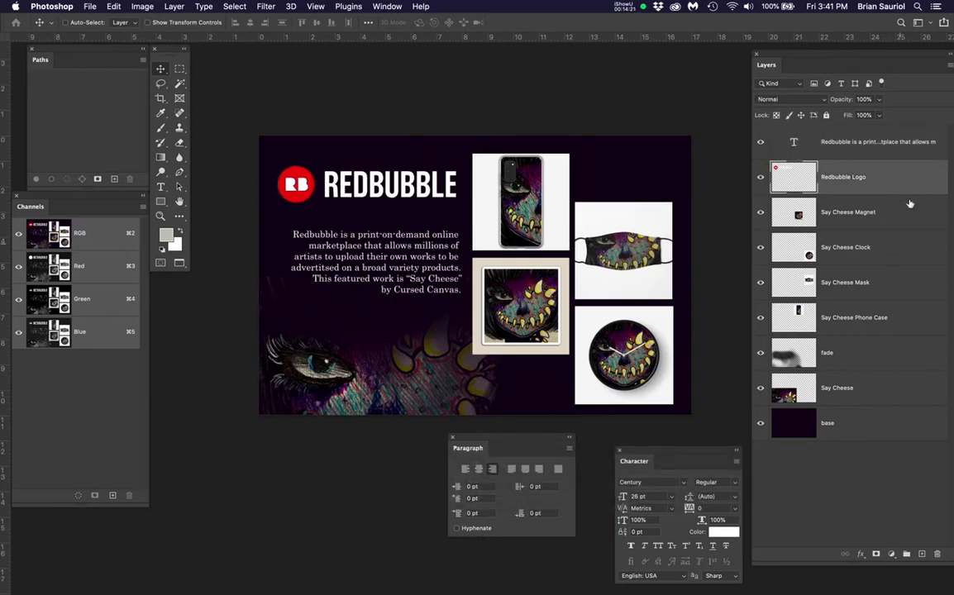
right_click(910, 177)
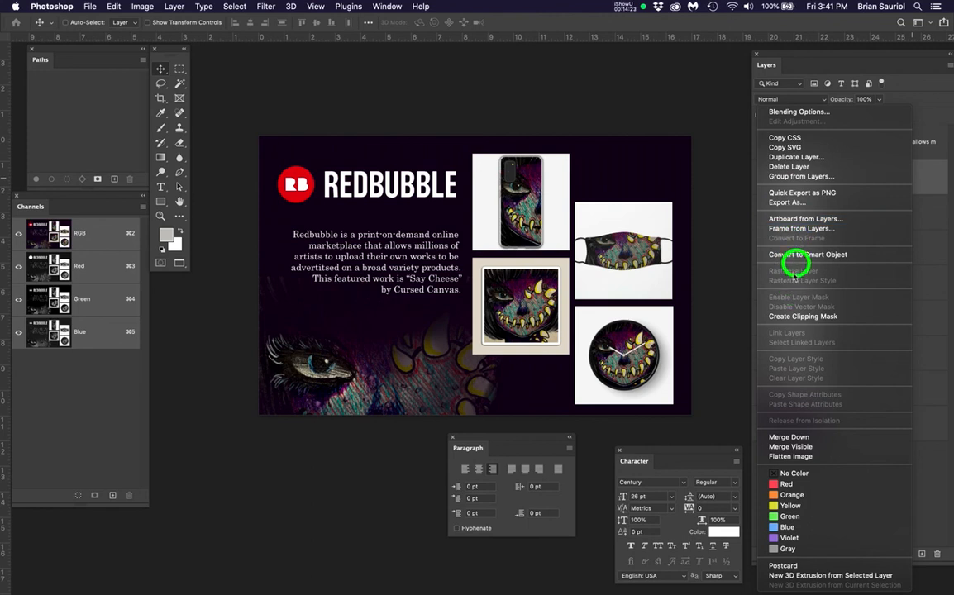
left_click(814, 157)
left_click(453, 294)
left_click(453, 304)
left_click(578, 252)
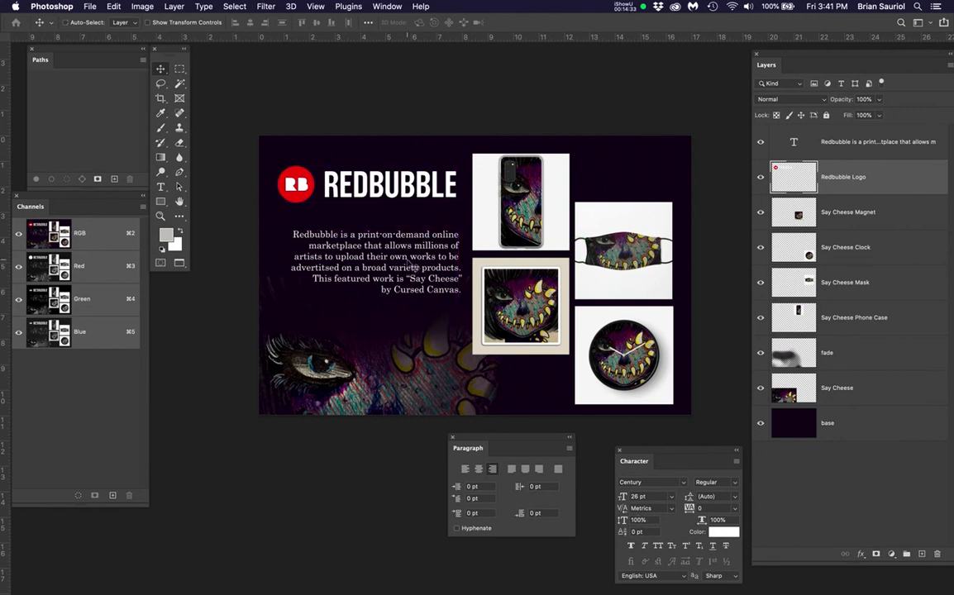
key("super+w")
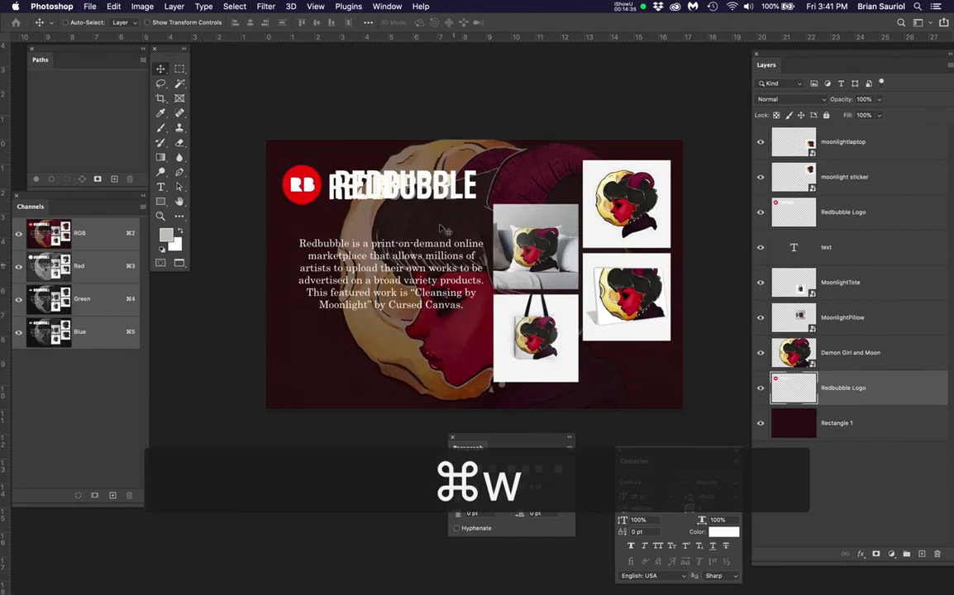
Move the copied Redbubble Logo layer directly above the original logo layer in Ad_3, and hide the original logo.
scroll(473, 200, "up", 3)
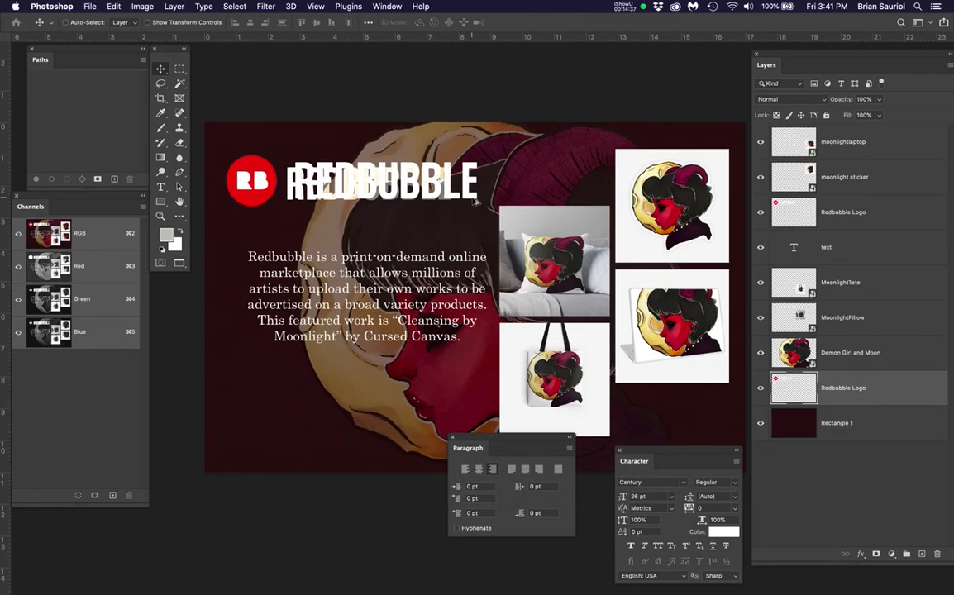
left_click_drag(911, 398, 879, 208)
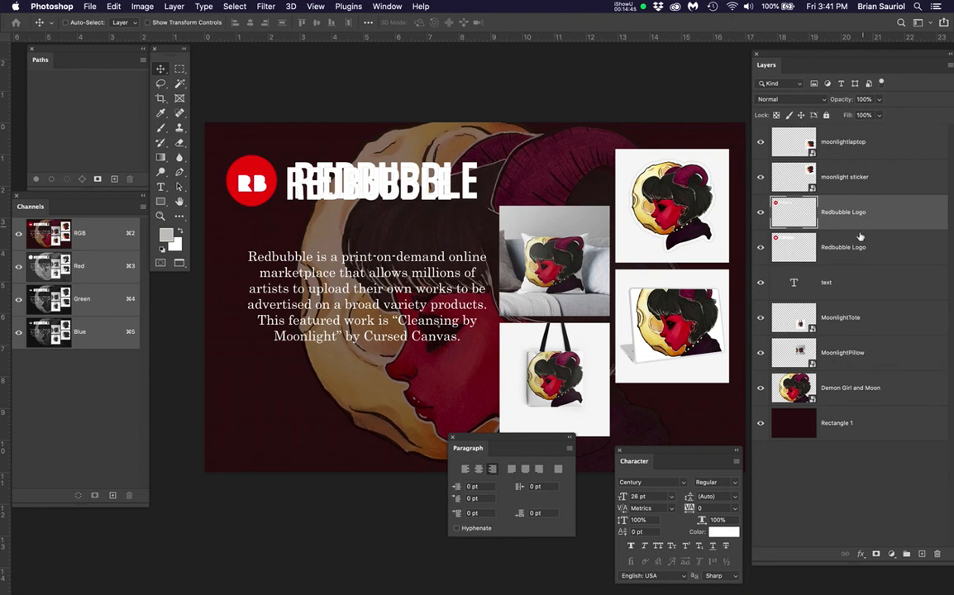
double_click(865, 248)
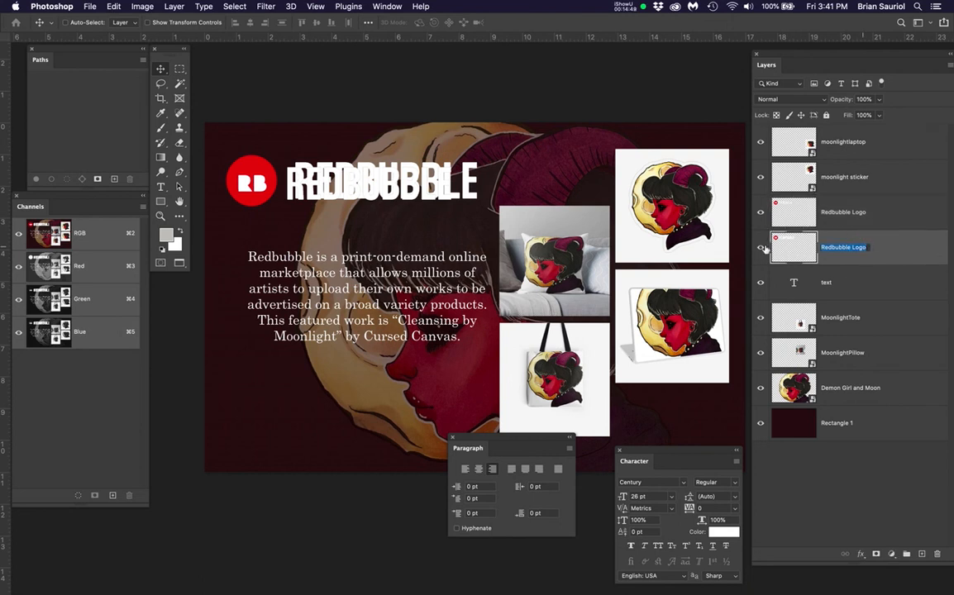
left_click(760, 250)
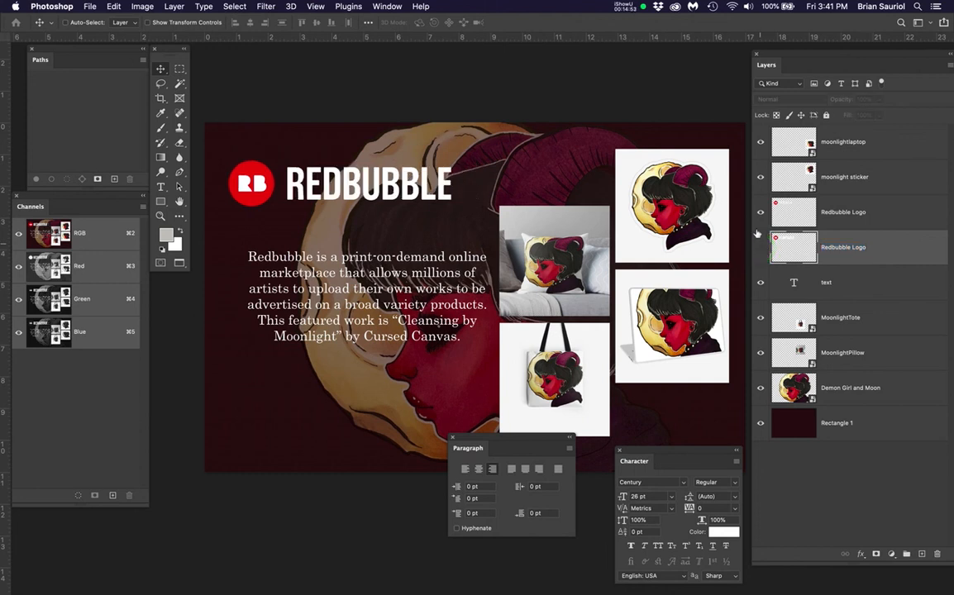
Compare the copied and original logos' size and placement by toggling the visibility of the two Redbubble Logo layers.
left_click(761, 212)
left_click(760, 213)
left_click(760, 248)
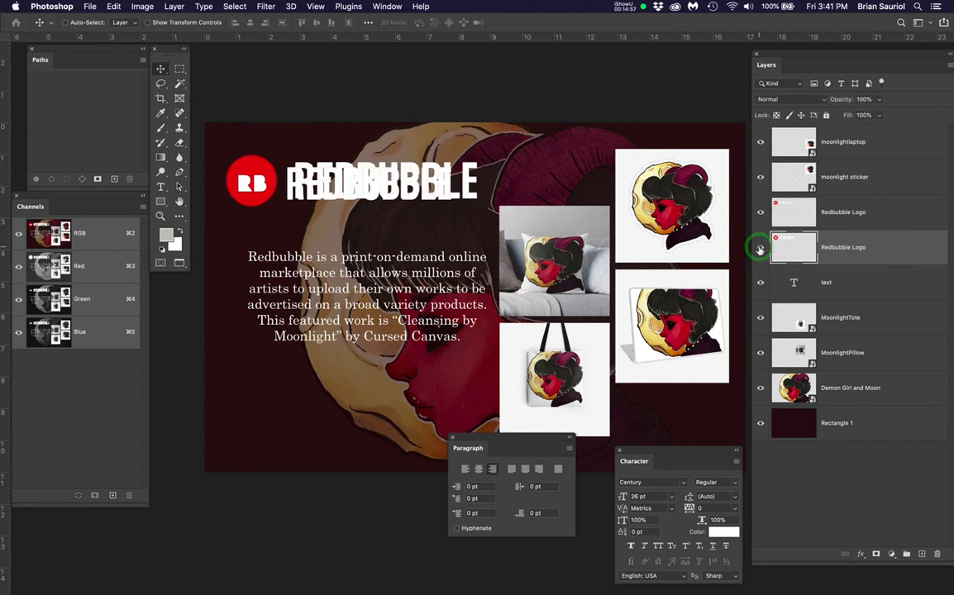
left_click(759, 248)
left_click(760, 248)
left_click(760, 248)
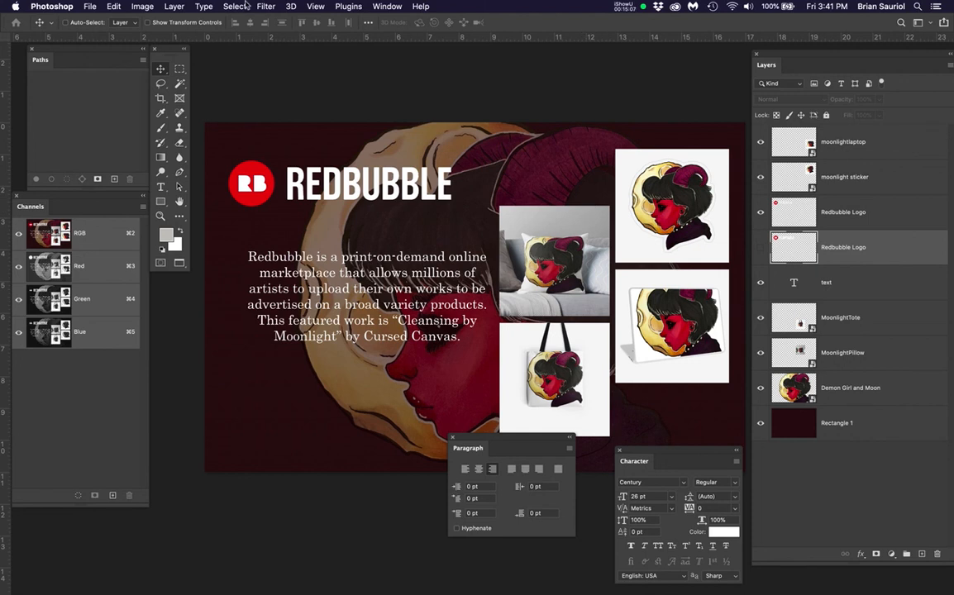
Reopen the recent Ad_1 file, hide the side panels, fit the ad on screen, and move the toolbox off the artwork.
left_click(89, 6)
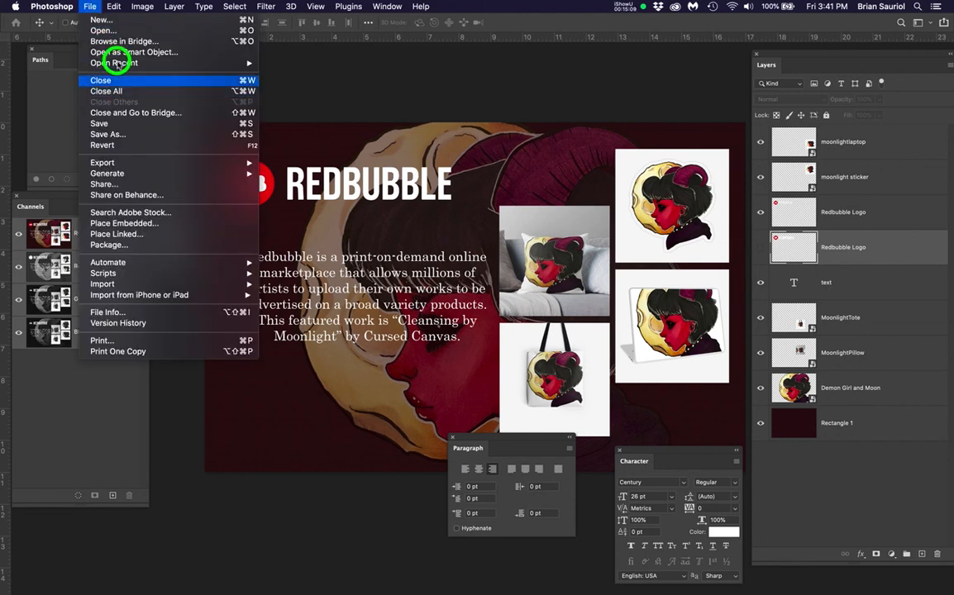
mouse_move(116, 64)
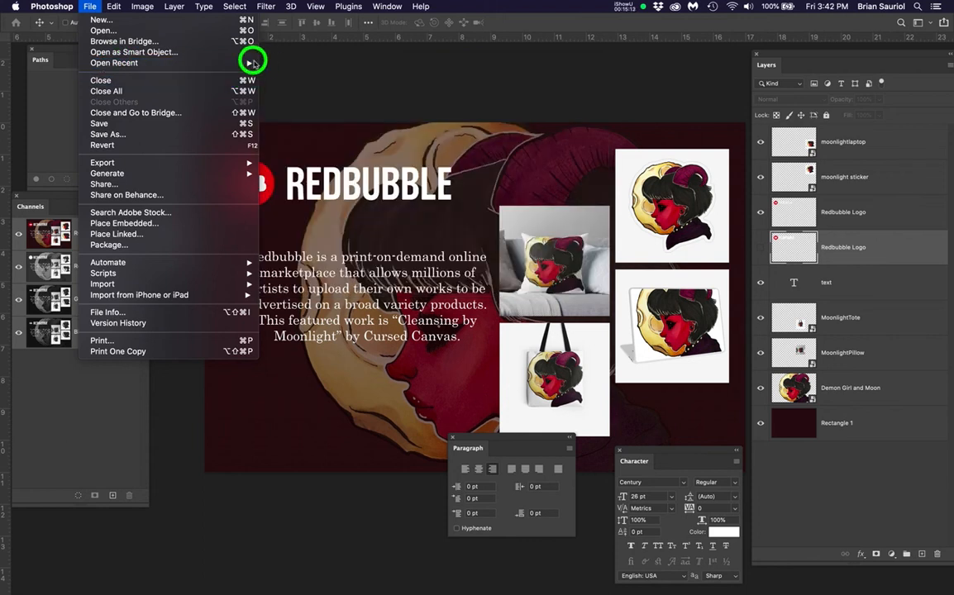
mouse_move(251, 63)
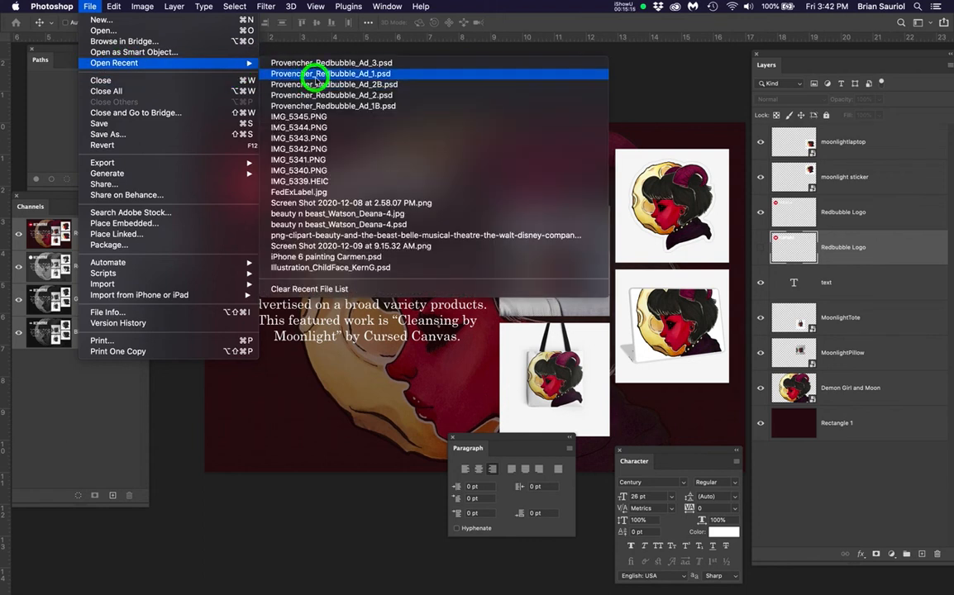
left_click(315, 74)
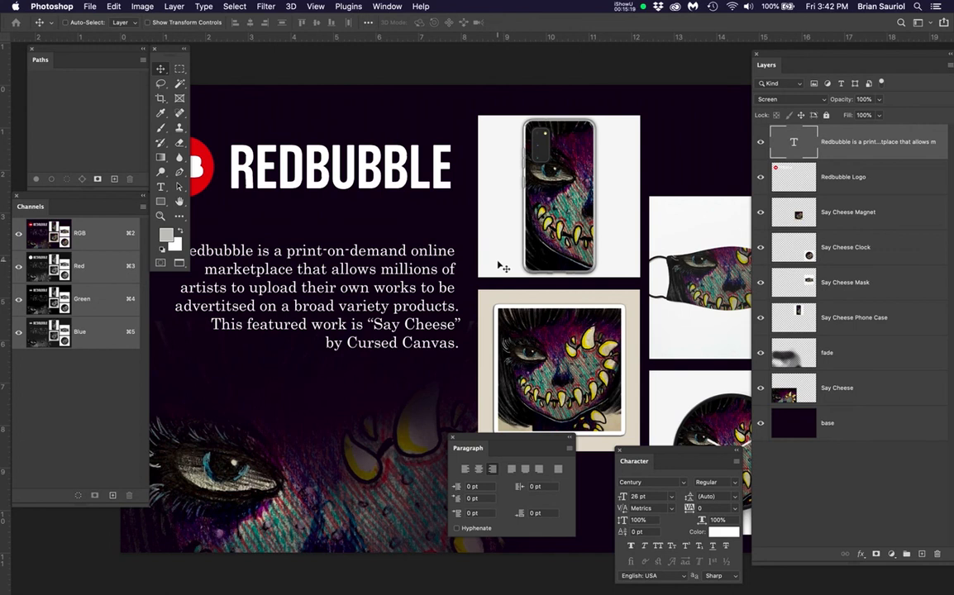
key("Tab")
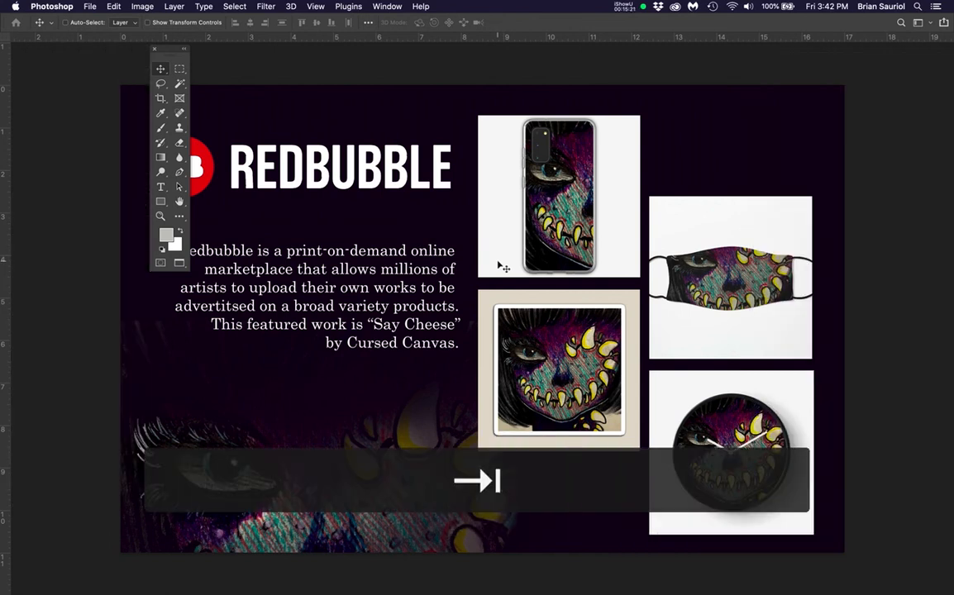
key("super")
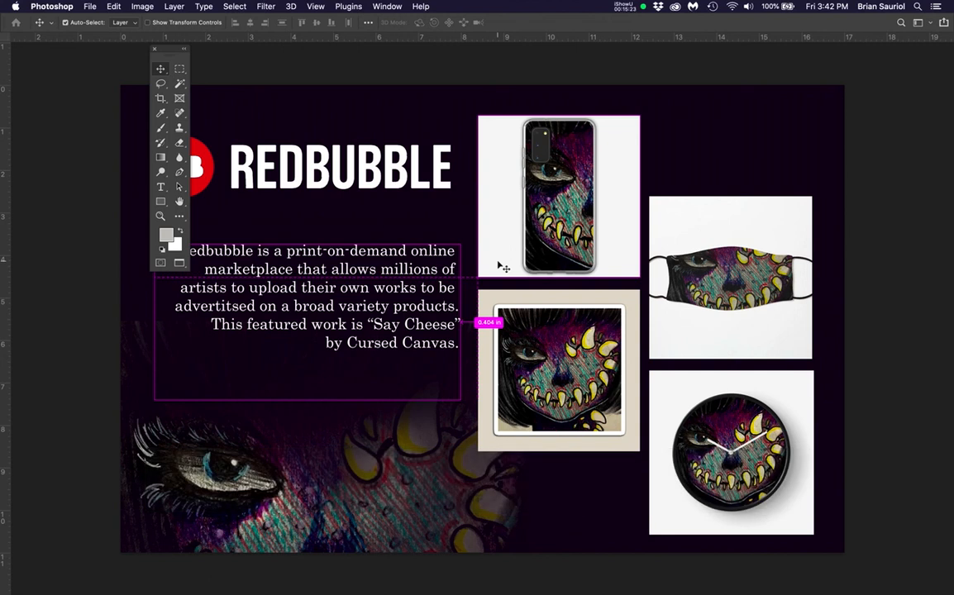
key("super+0")
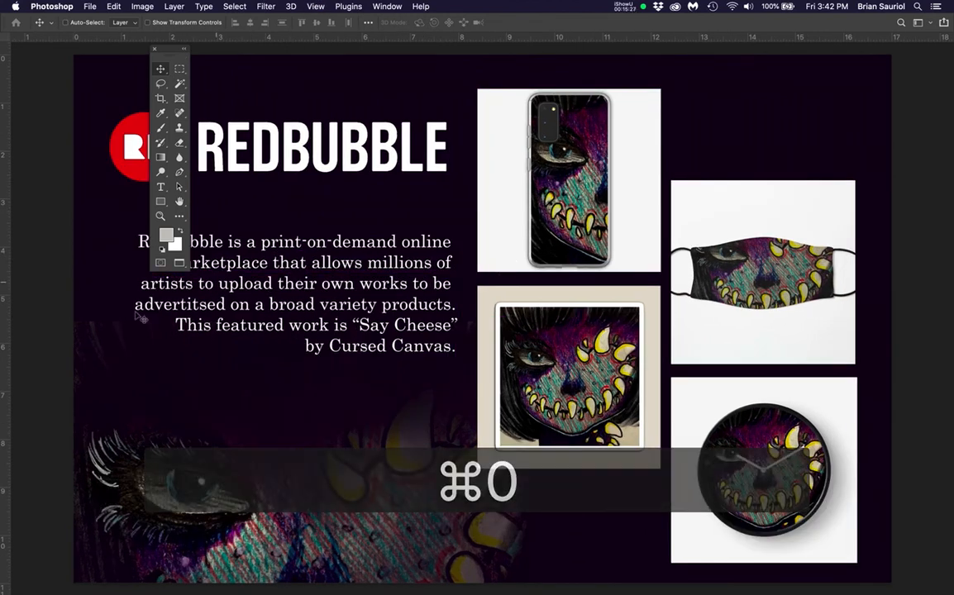
left_click_drag(167, 54, 21, 118)
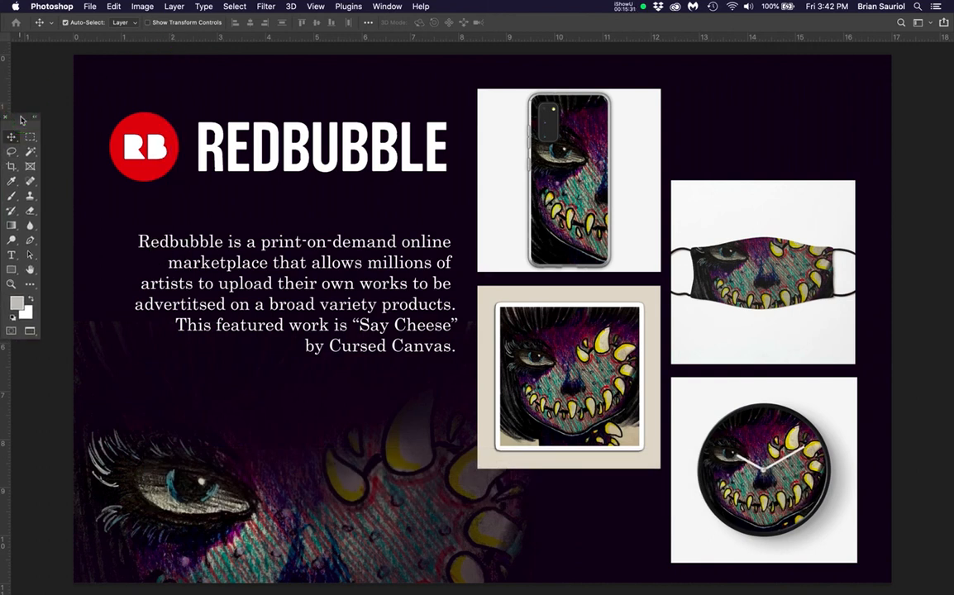
Compare the logo and paragraph placement in Ad_3 and Ad_1 by alternating between the two documents, both fitted on screen.
key("super+grave")
key("super+0")
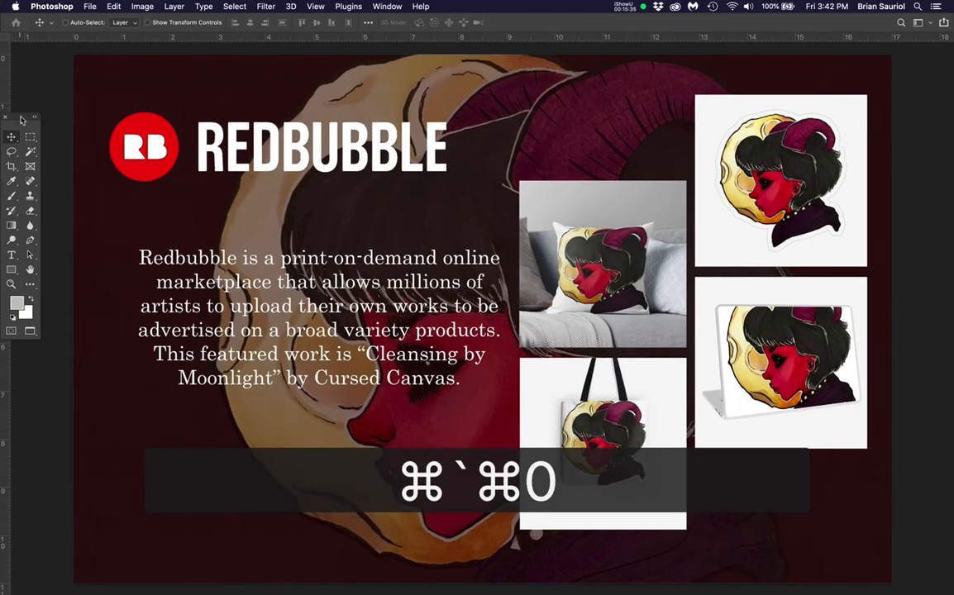
key("super+grave")
key("super+grave")
key("super+grave")
key("super+grave")
key("super+grave")
key("super+grave")
key("super+grave")
key("super+grave")
key("super+grave")
key("super+grave")
key("super+grave")
key("super+grave")
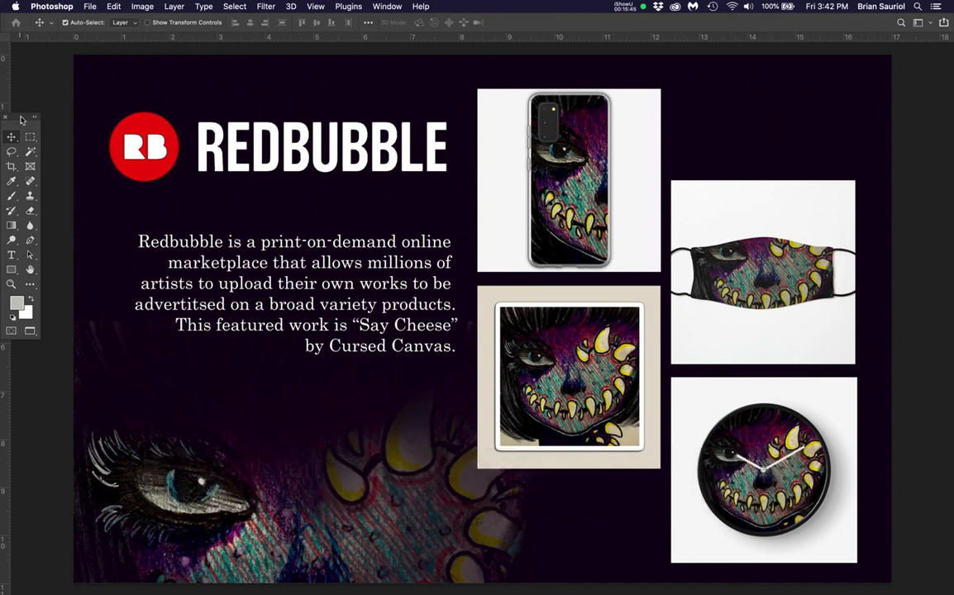
key("super+Tab")
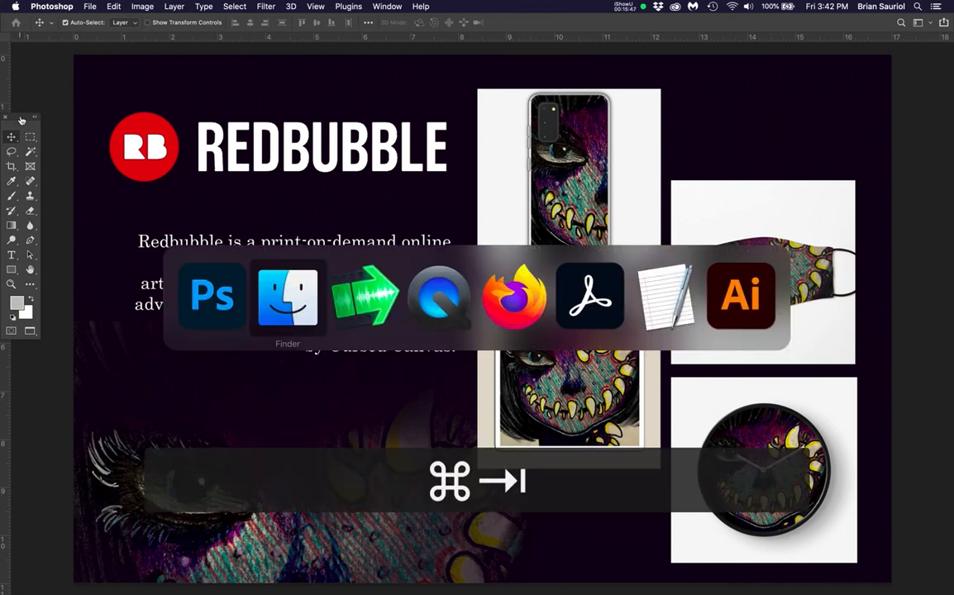
key("super+grave")
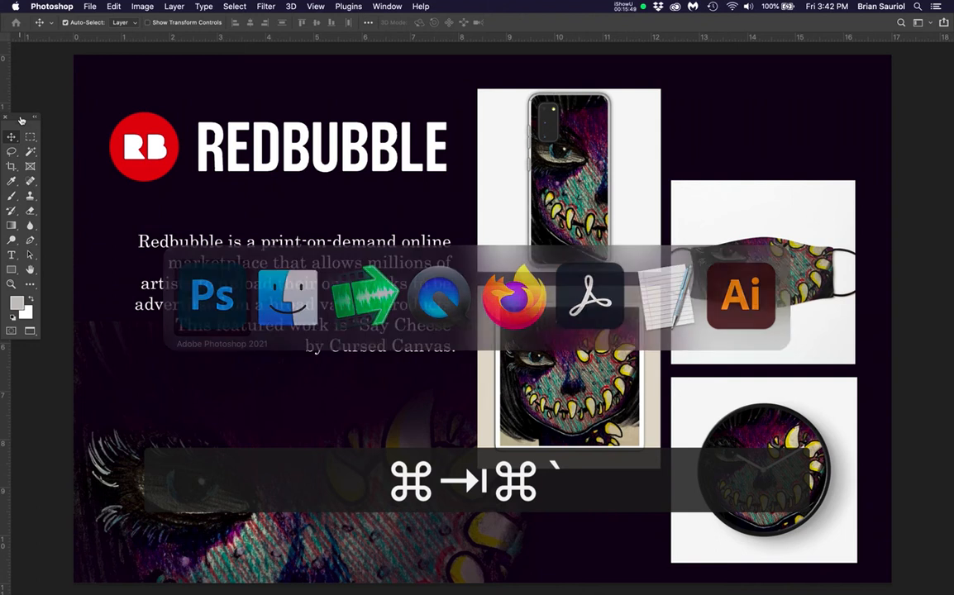
key("super+grave")
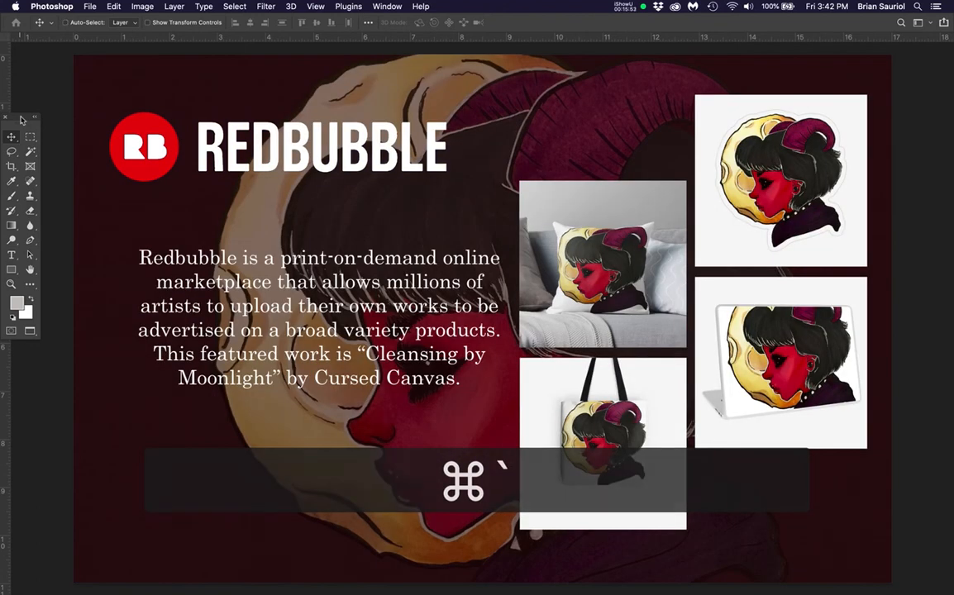
Show the panels again in Ad_3 and rasterize the moonlightlaptop and moonlight sticker smart object layers.
key("Tab")
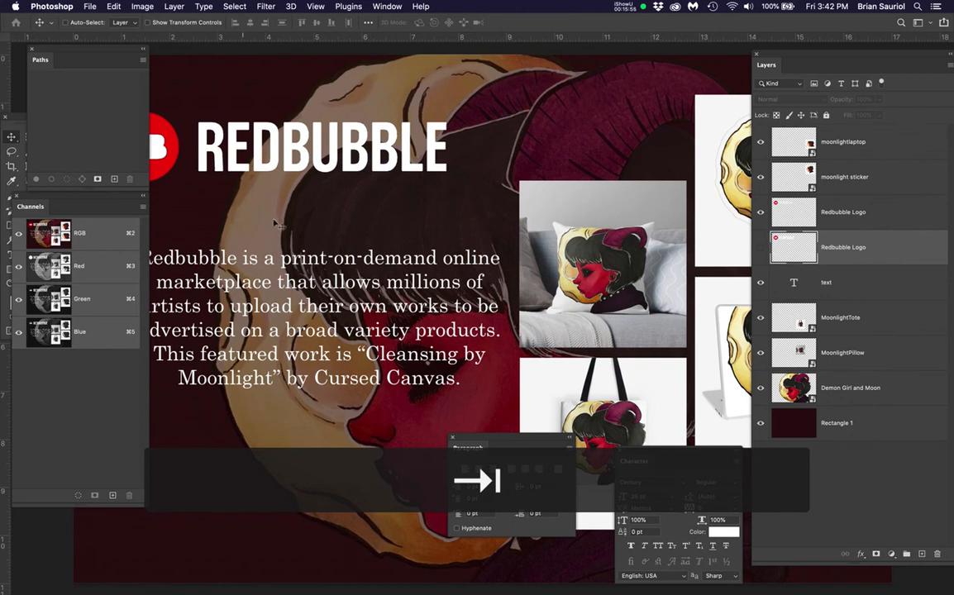
scroll(281, 227, "down", 7)
scroll(281, 228, "up", 3)
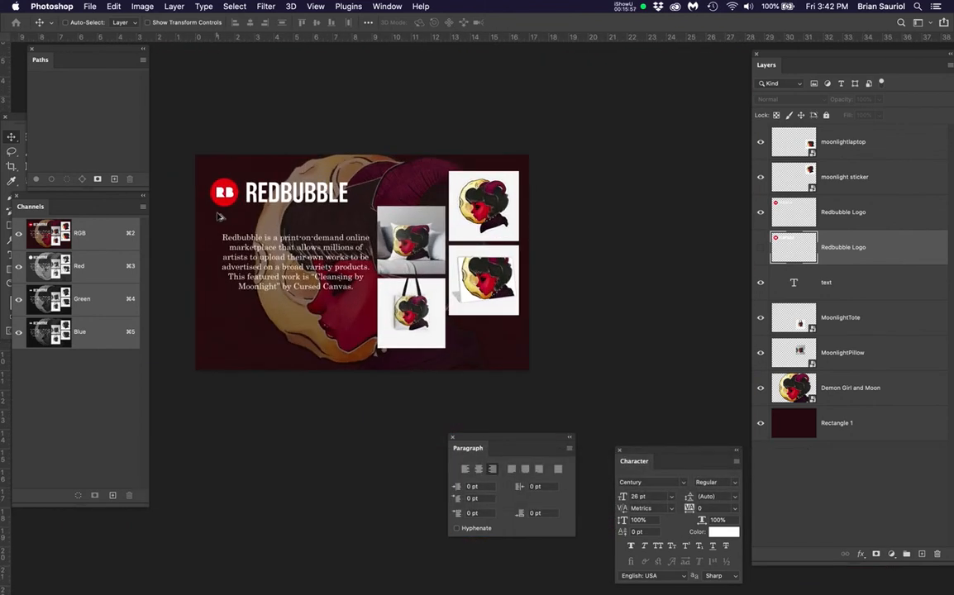
key("space")
left_click_drag(347, 260, 420, 260)
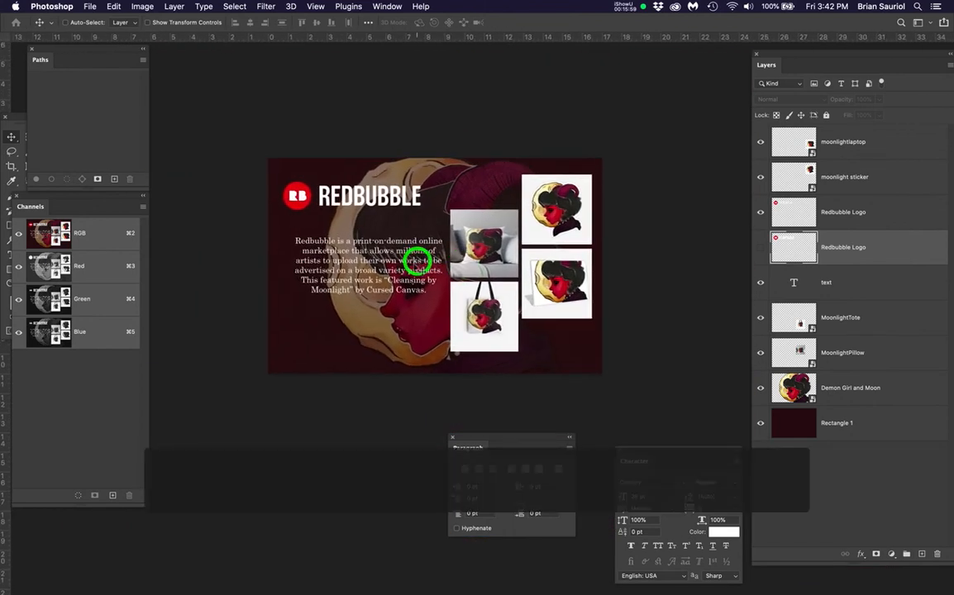
scroll(415, 262, "up", 2)
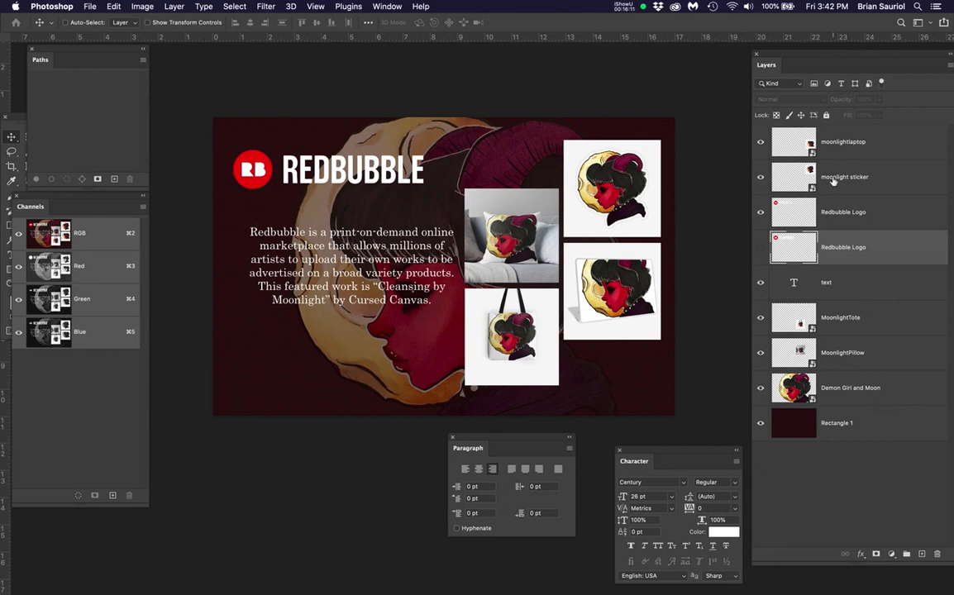
right_click(894, 138)
left_click(798, 298)
right_click(906, 175)
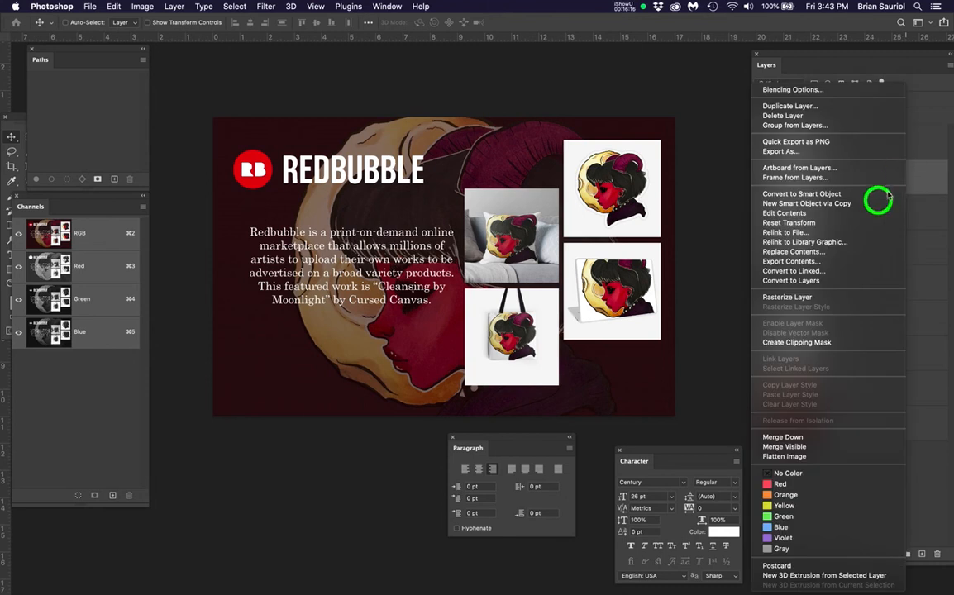
left_click(825, 298)
Rasterize the MoonlightTote, MoonlightPillow, and Demon Girl and Moon smart object layers.
right_click(872, 317)
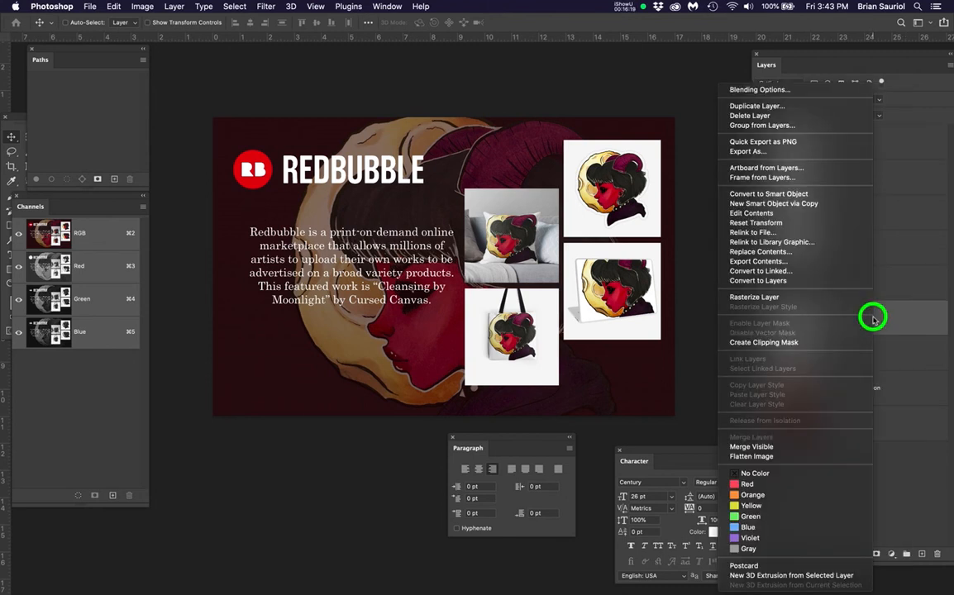
left_click(786, 297)
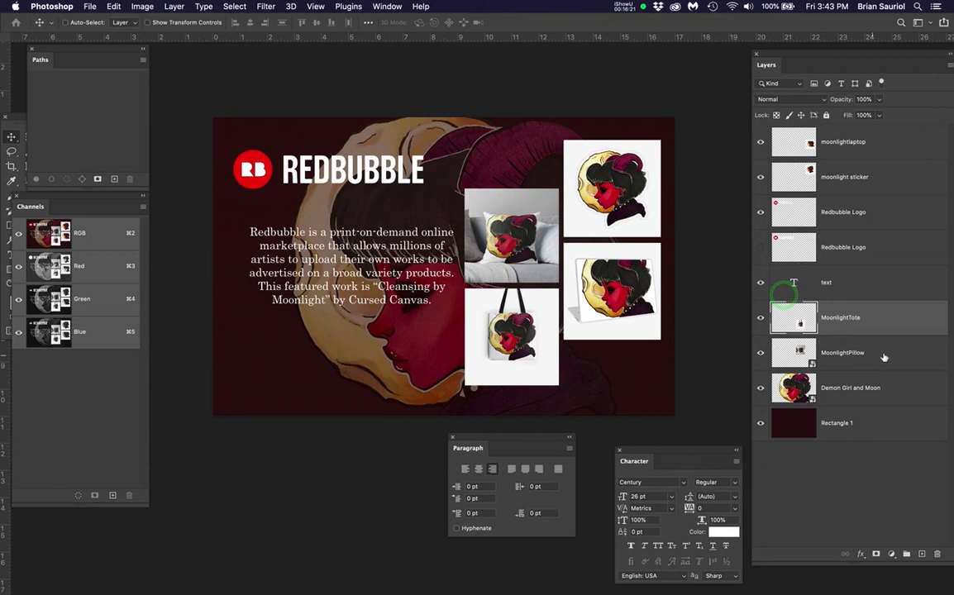
right_click(878, 358)
left_click(773, 297)
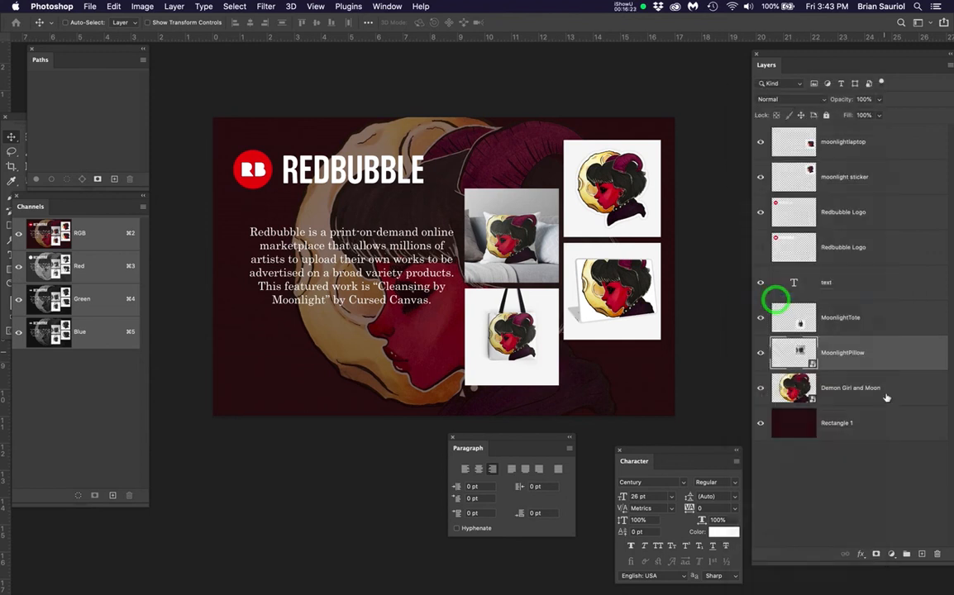
right_click(862, 389)
left_click(766, 298)
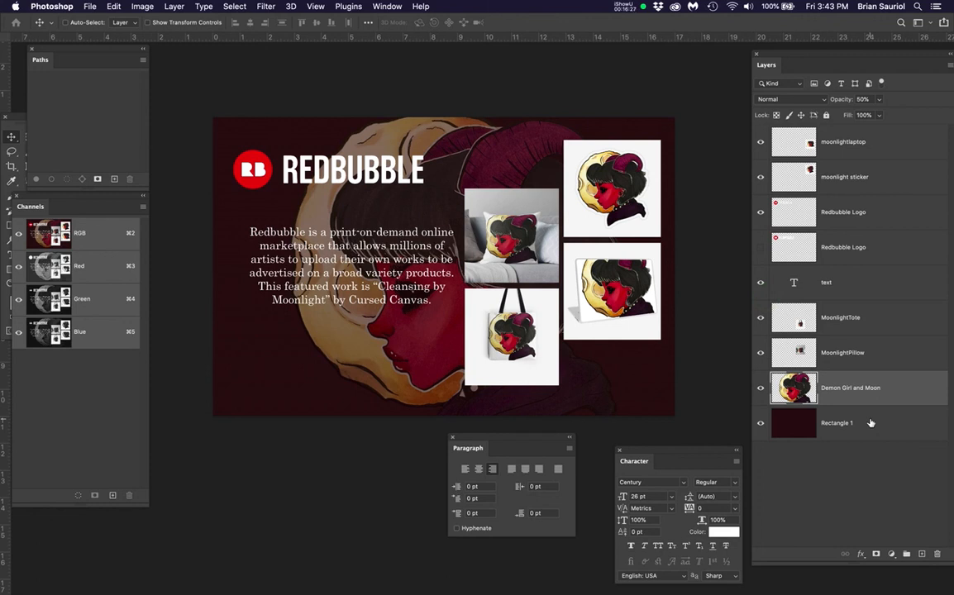
Move the text layer to the top of the layer stack and set its font size to 26 pt.
left_click_drag(845, 286, 869, 137)
left_click(759, 142)
left_click(759, 142)
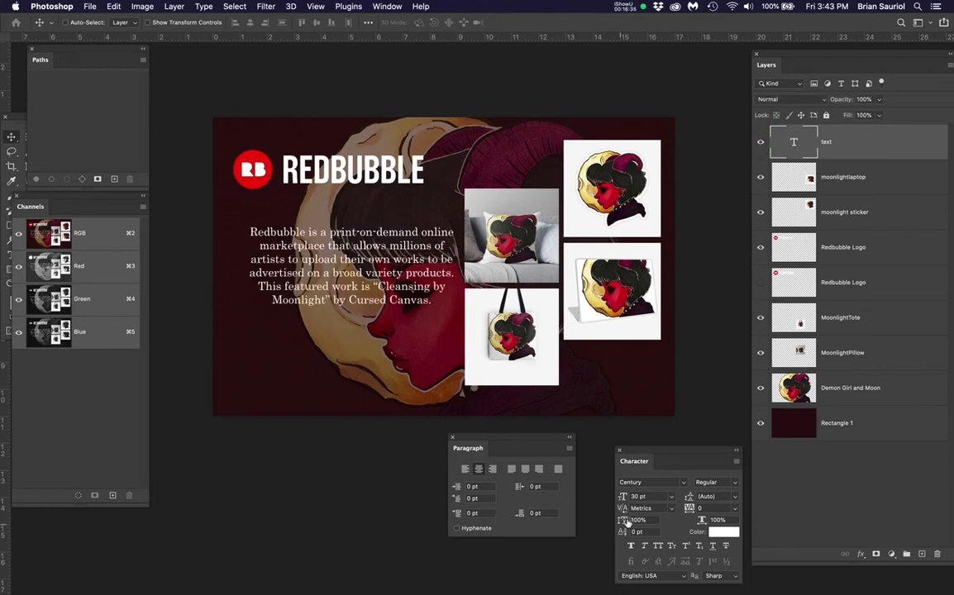
left_click_drag(646, 497, 630, 498)
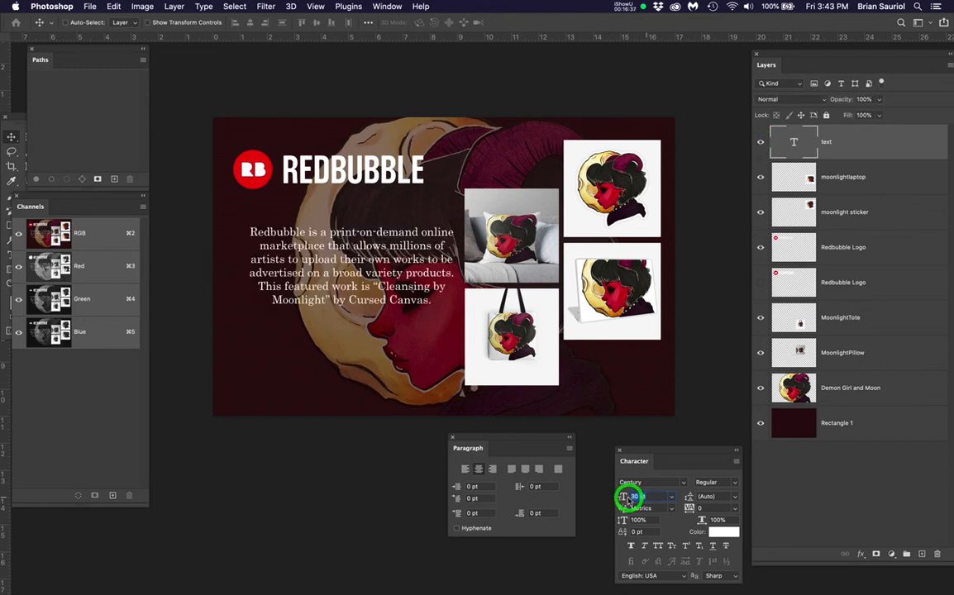
type("26")
key("Return")
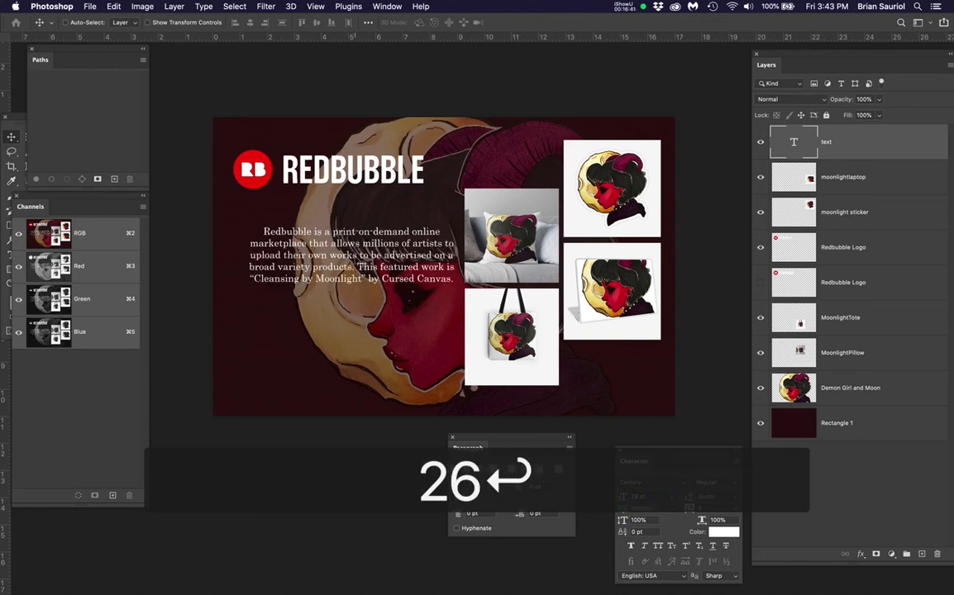
Right-align the paragraph on the text layer.
scroll(359, 264, "up", 4)
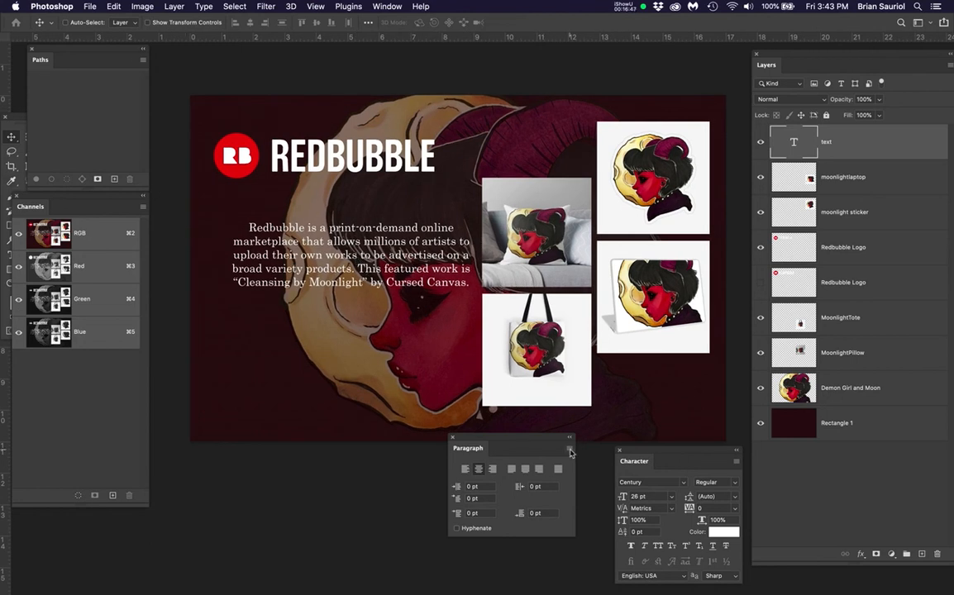
left_click(569, 450)
left_click(600, 412)
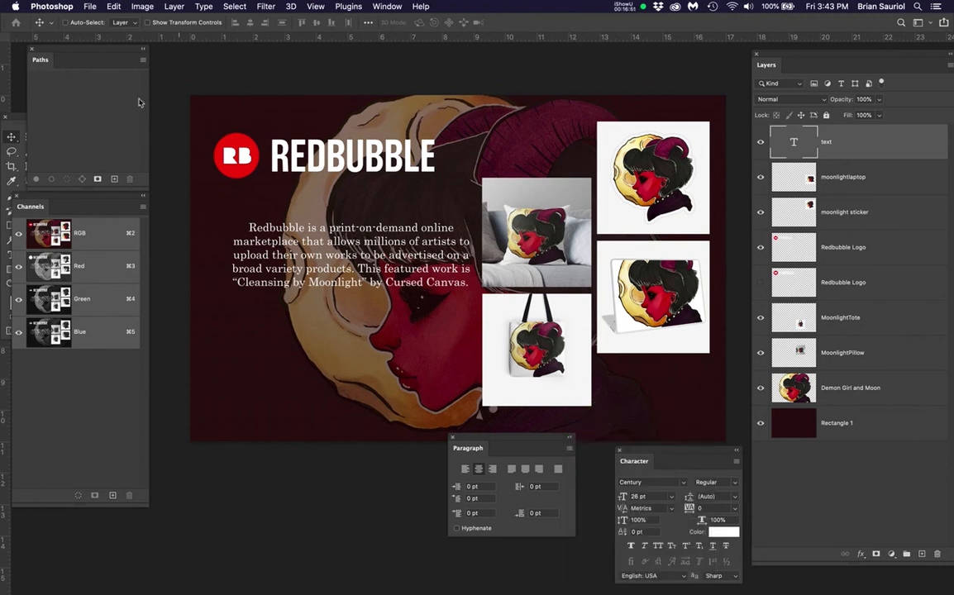
left_click(14, 139)
left_click(901, 143)
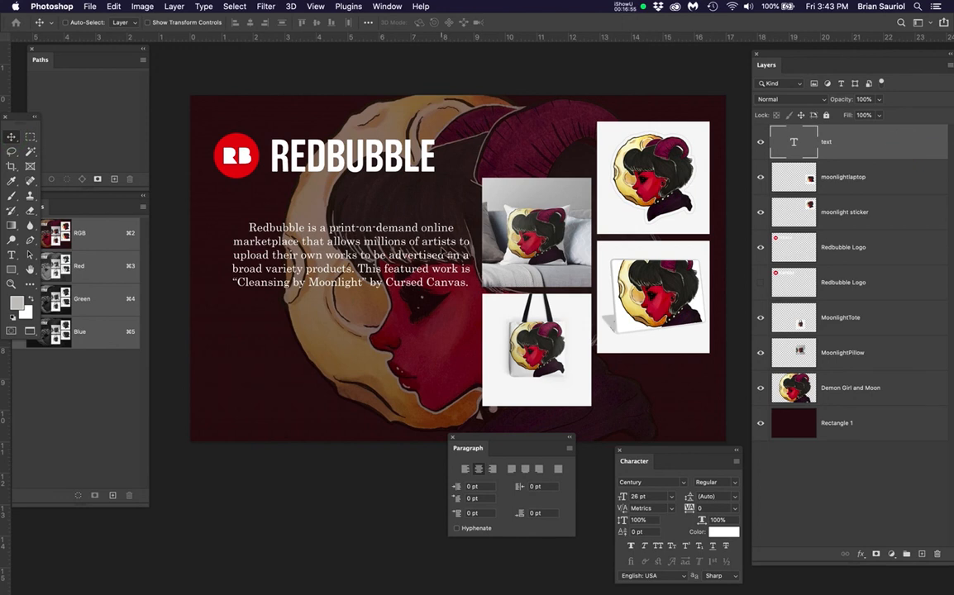
left_click(491, 470)
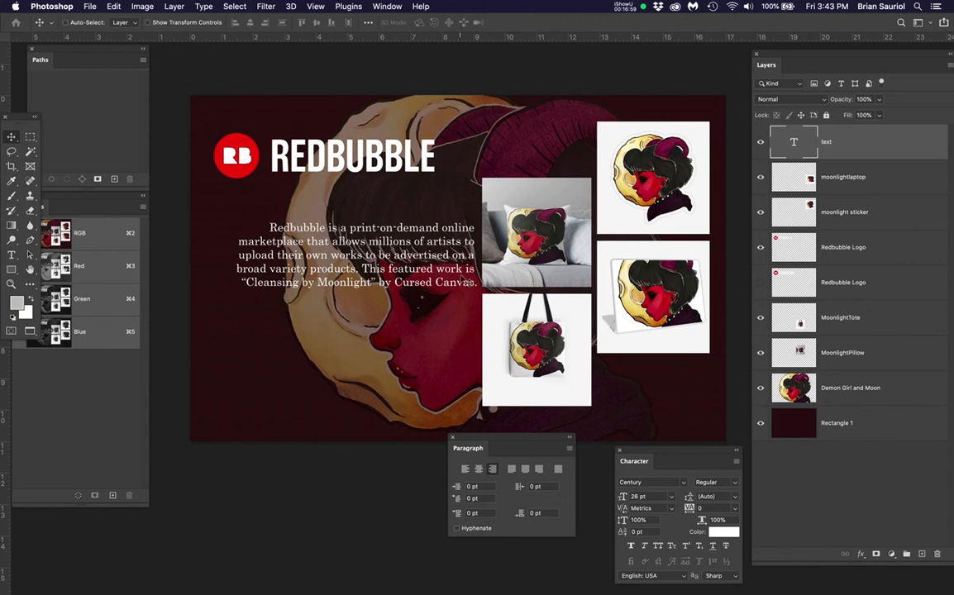
Narrow the paragraph's text box to a vertical guide placed at the right edge of the REDBUBBLE wordmark, and hide the guide.
scroll(285, 203, "up", 2)
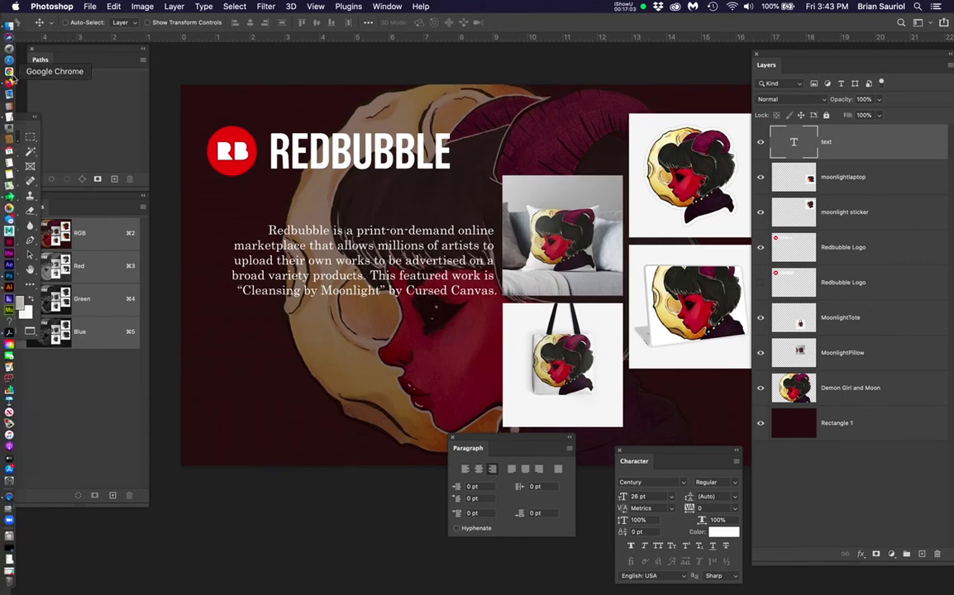
left_click_drag(7, 74, 450, 150)
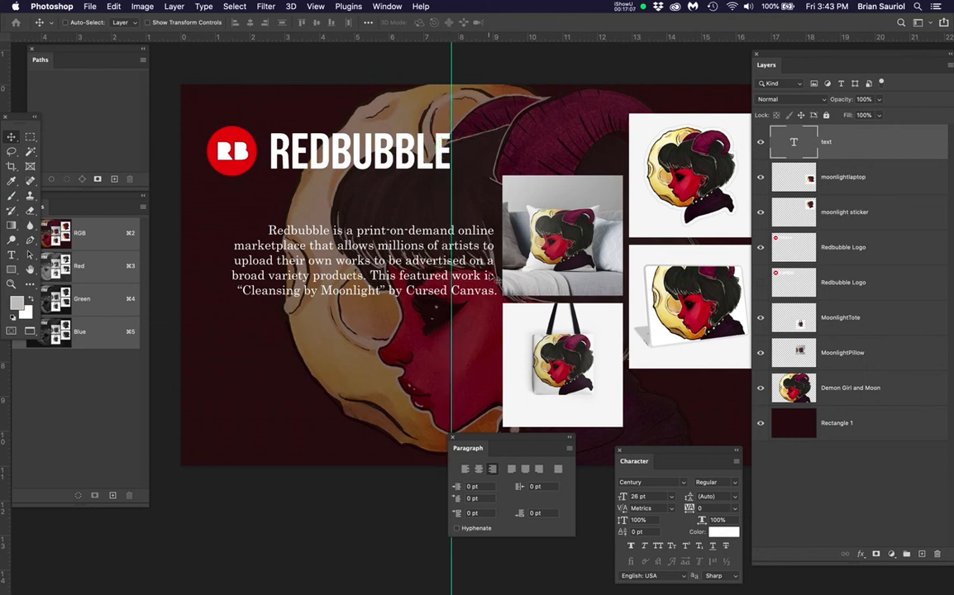
left_click(880, 135)
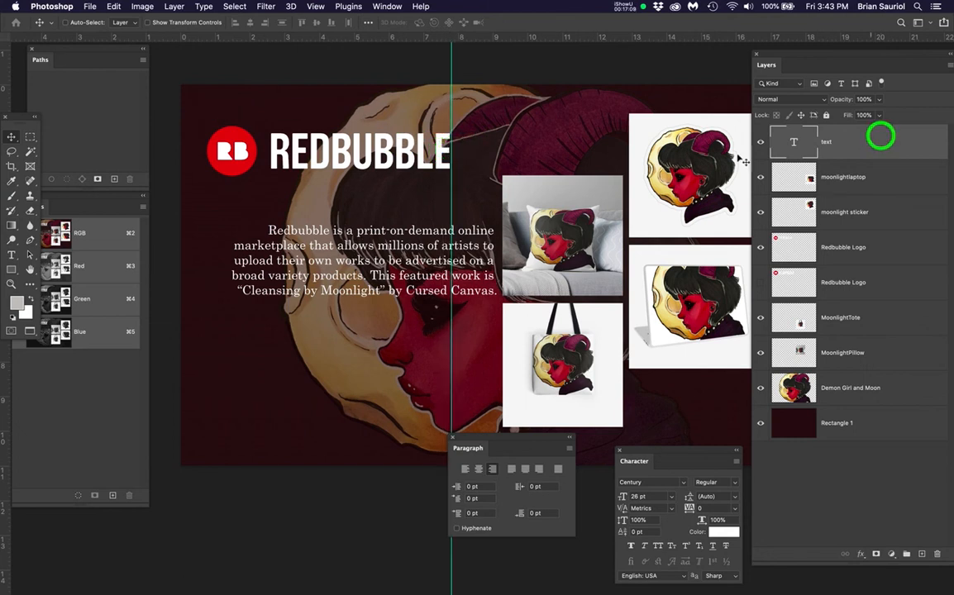
key("t")
left_click(411, 258)
left_click_drag(494, 306, 453, 292)
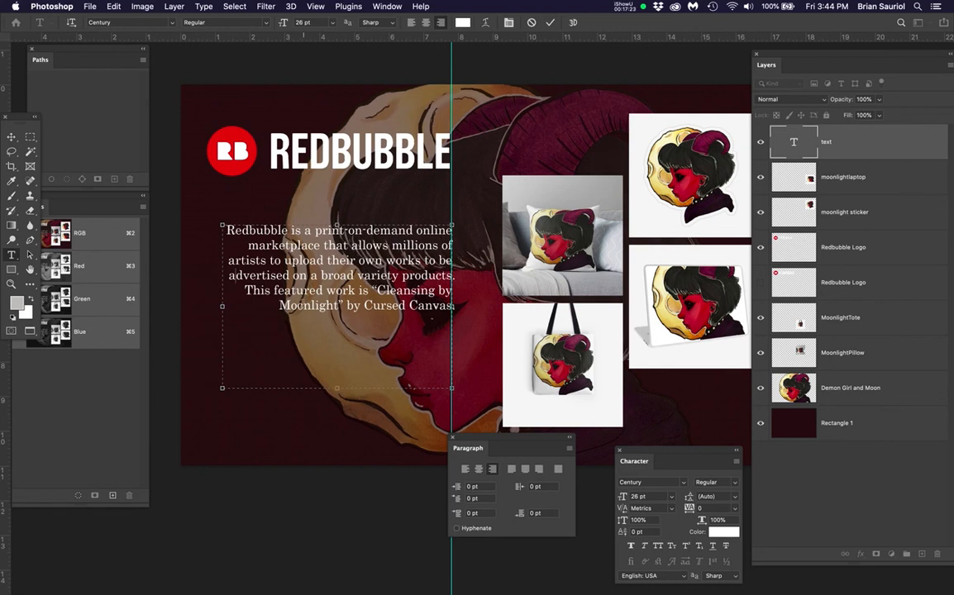
left_click(11, 134)
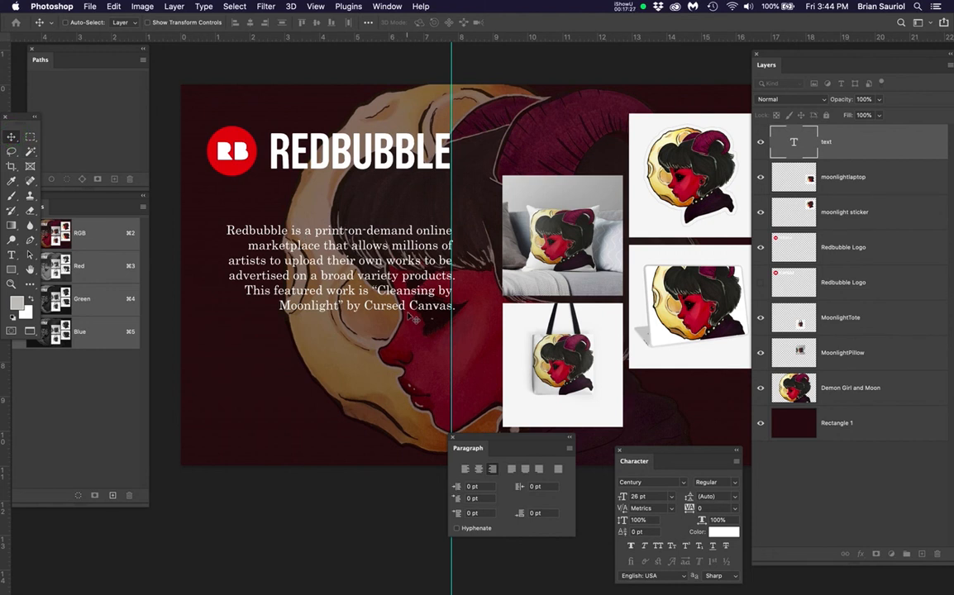
key("super+semicolon")
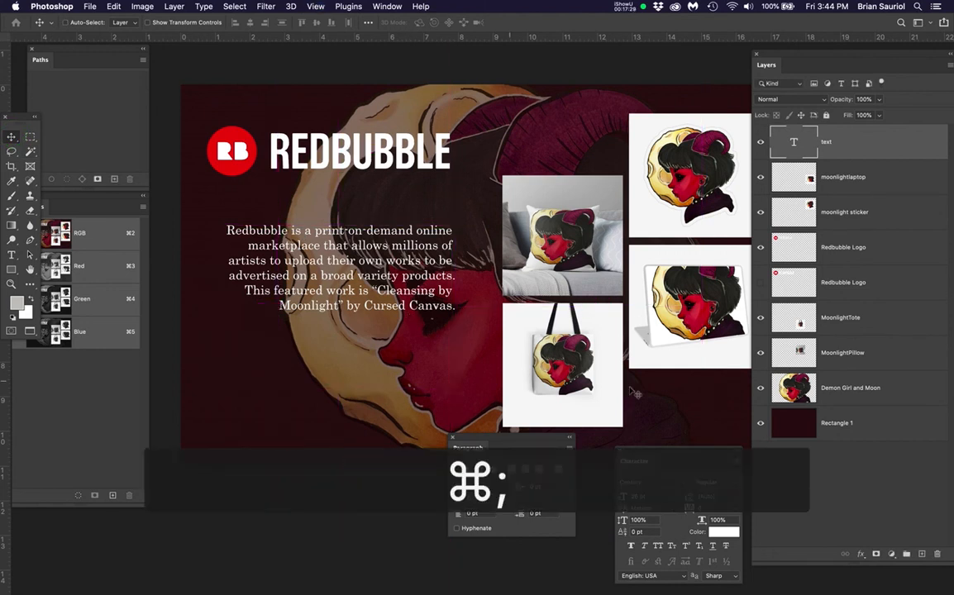
Save the finished third ad, and save another Photoshop version with layers under the file name ending in Ad_3B.psd.
scroll(521, 248, "down", 3)
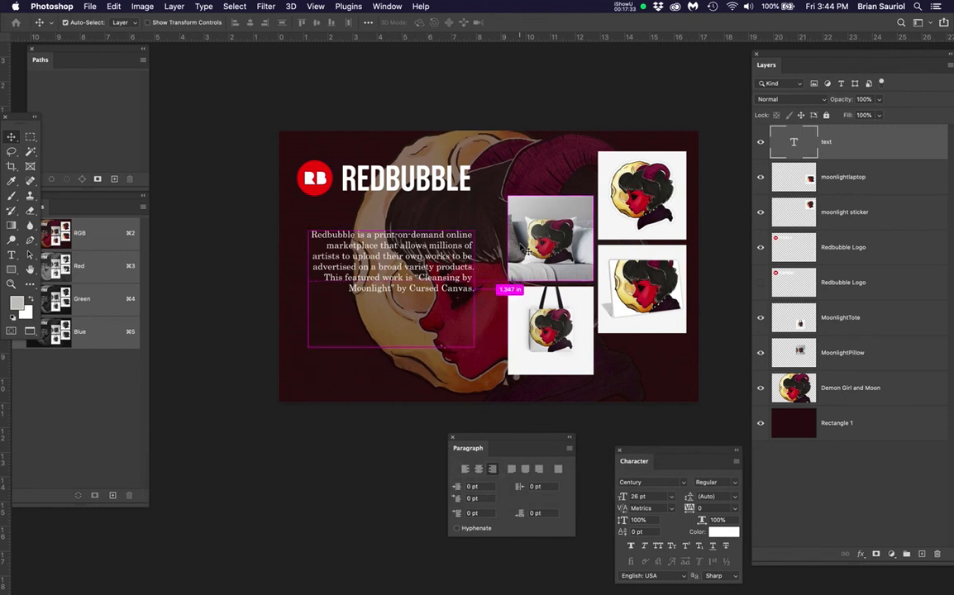
key("super+s")
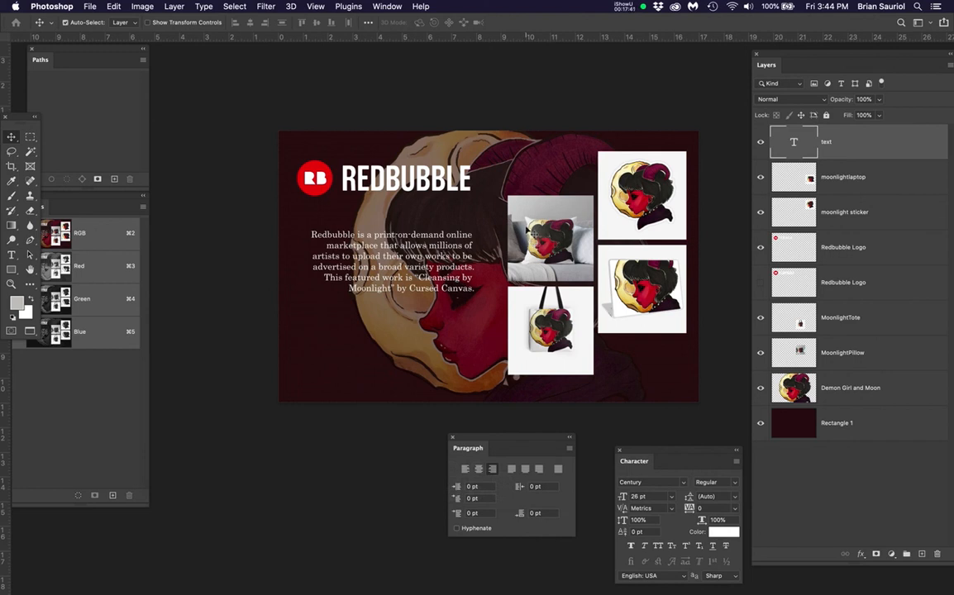
key("super+shift+s")
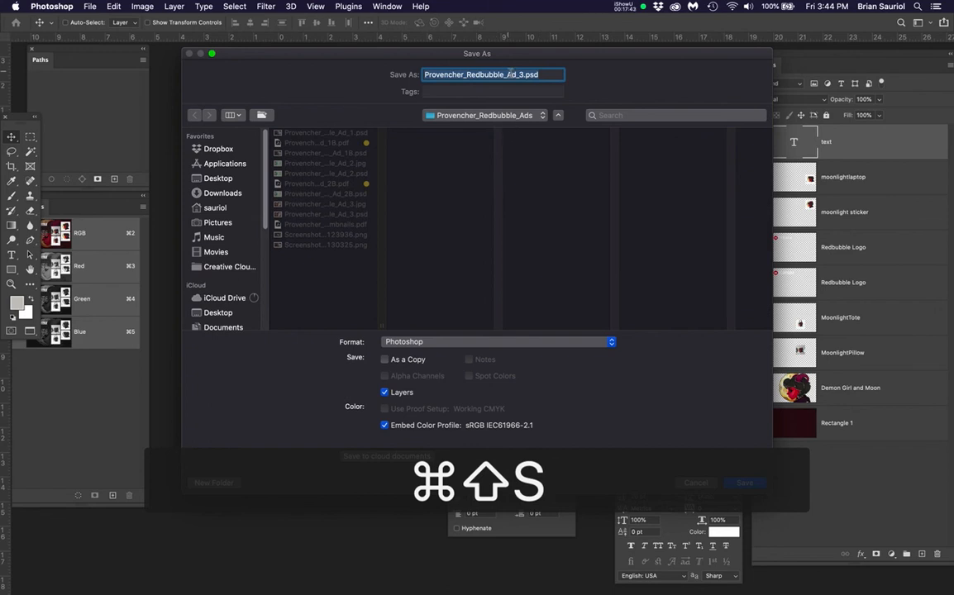
left_click(522, 74)
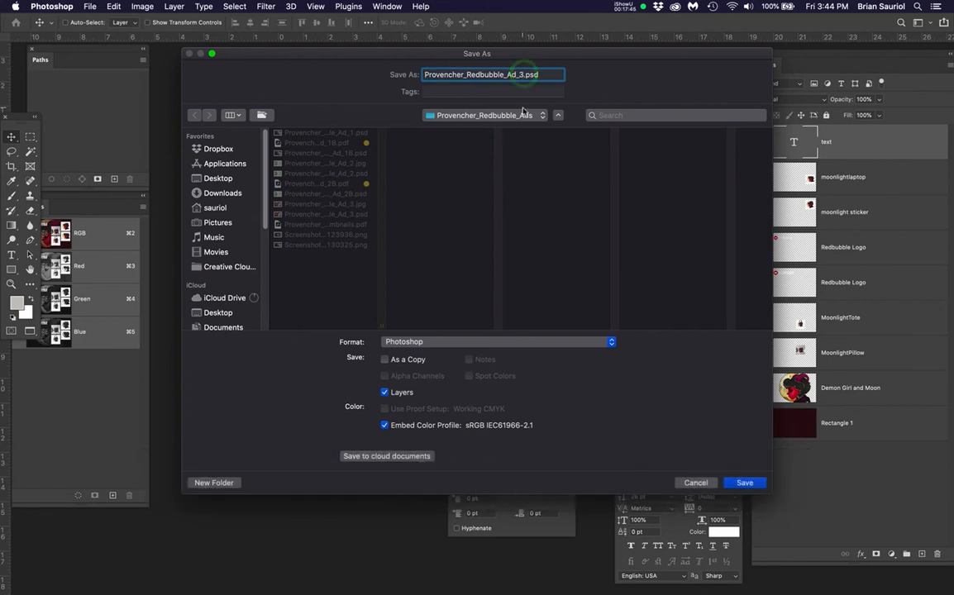
type("B")
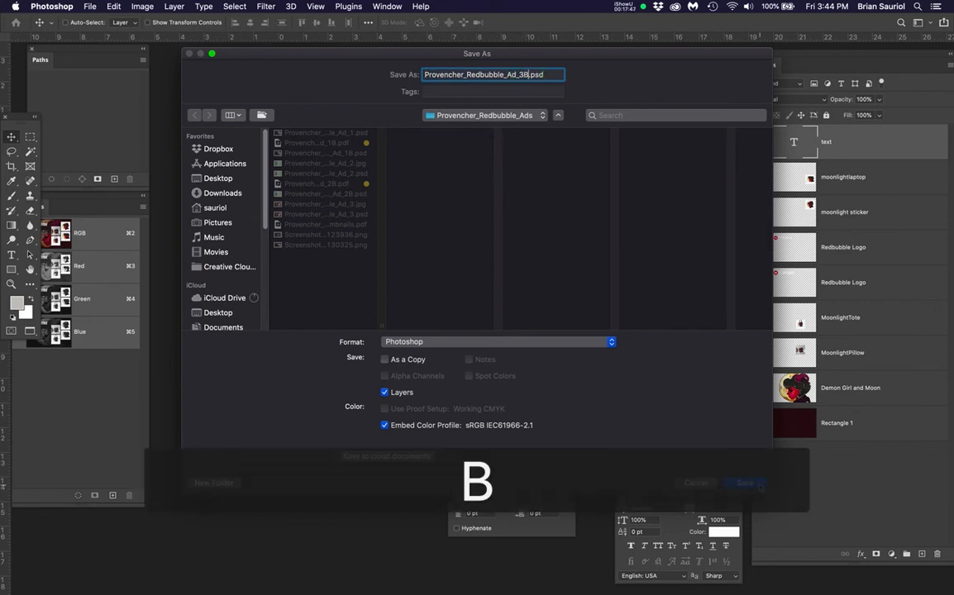
left_click(754, 484)
left_click(609, 255)
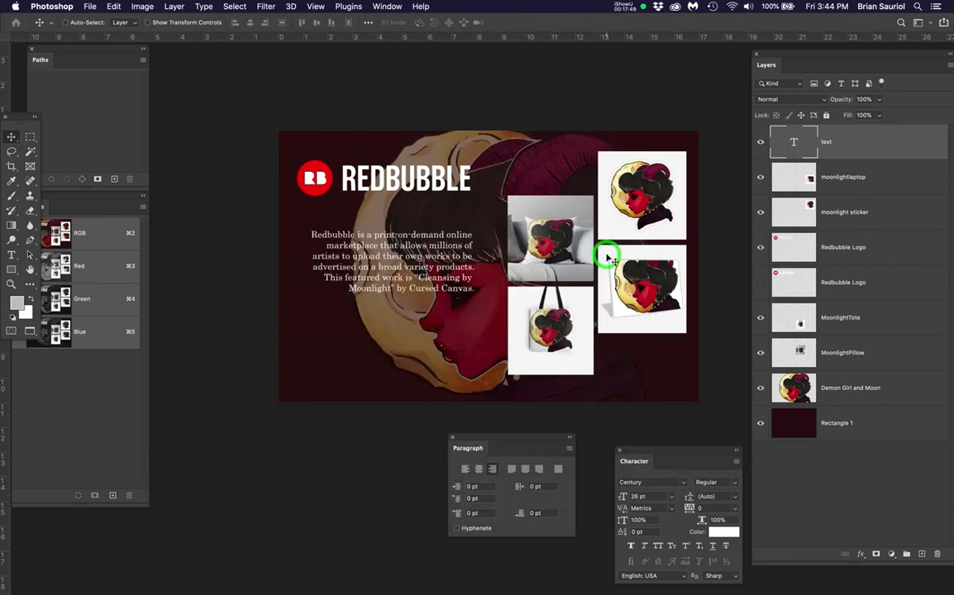
Merge all layers from moonlightlaptop down to Rectangle 1 into one, keeping the text layer separate, and save the file.
left_click(873, 172)
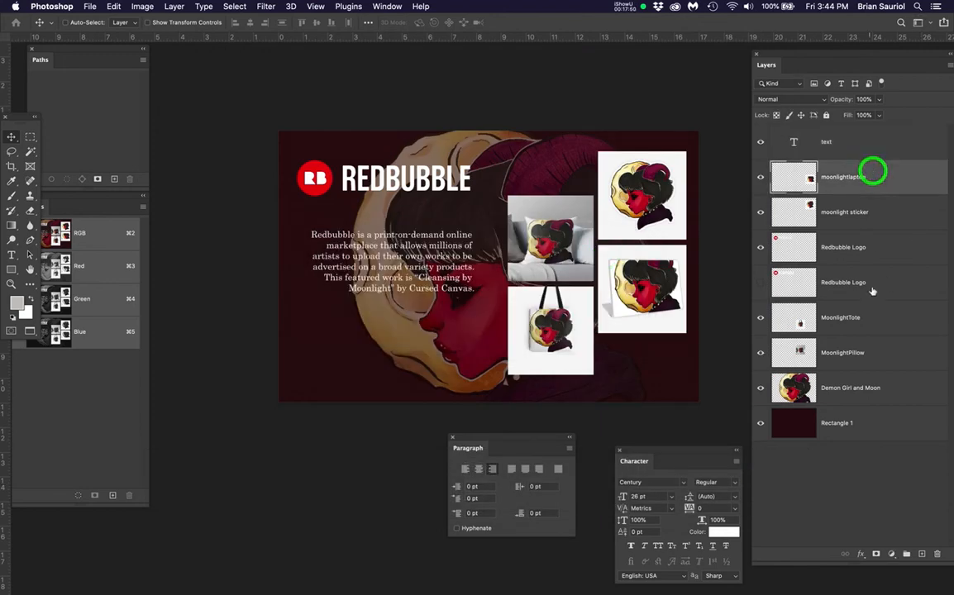
left_click(903, 420, "shift")
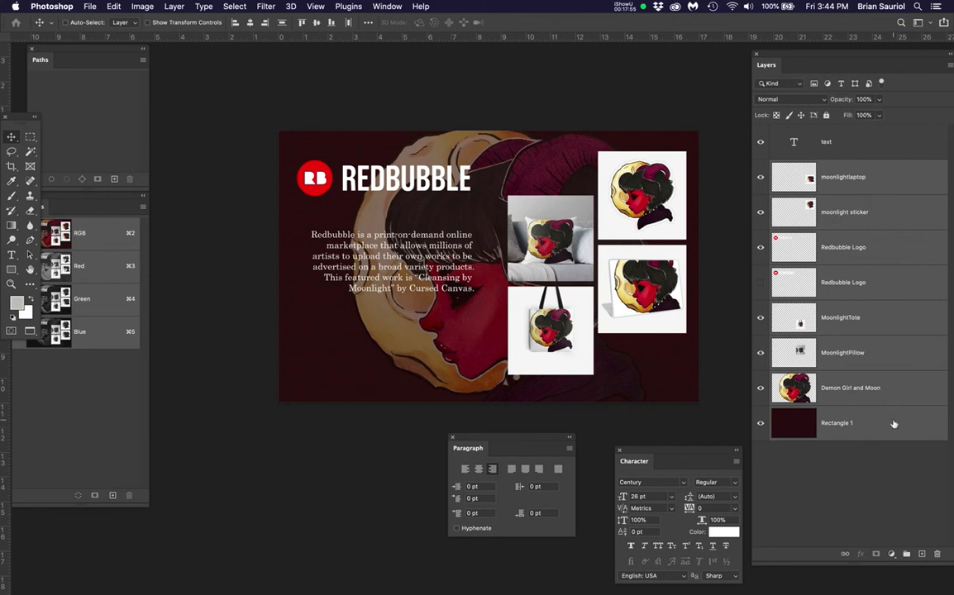
key("super+e")
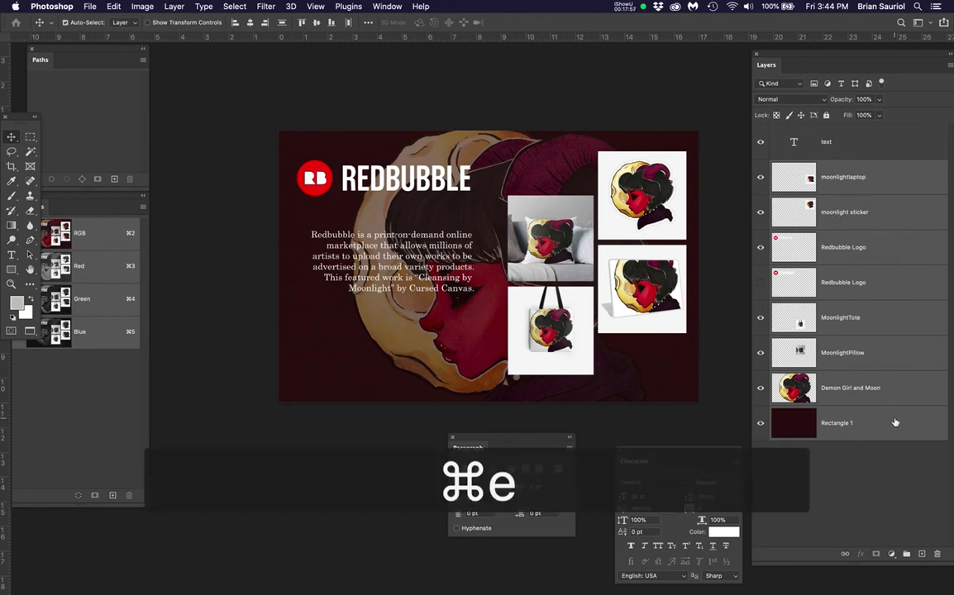
key("super+s")
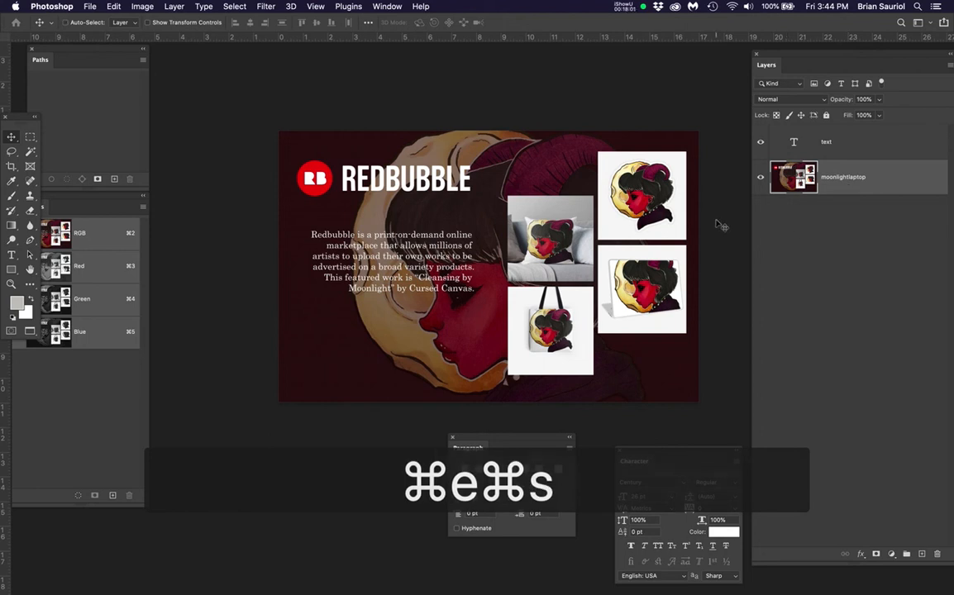
left_click(762, 142)
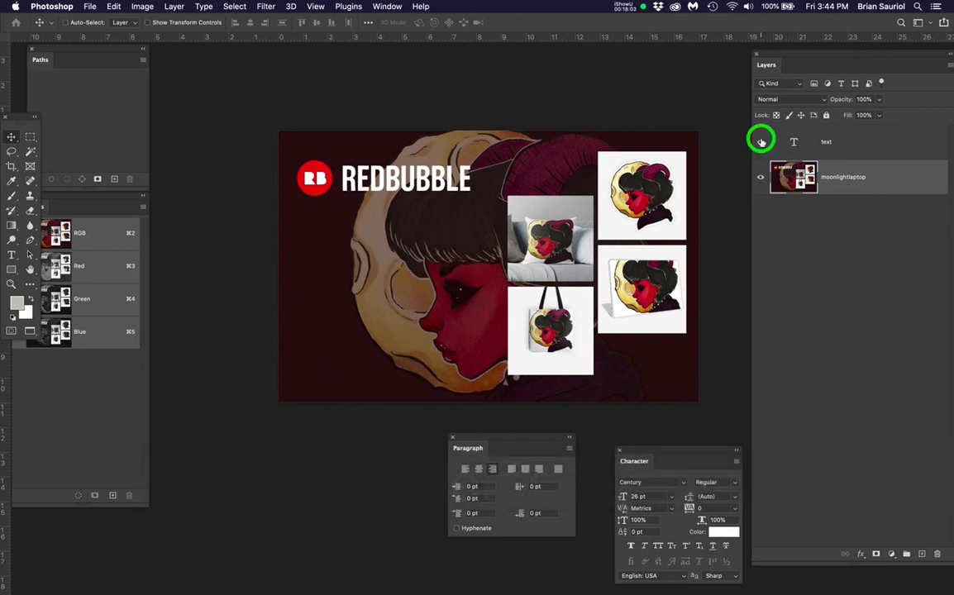
left_click(762, 142)
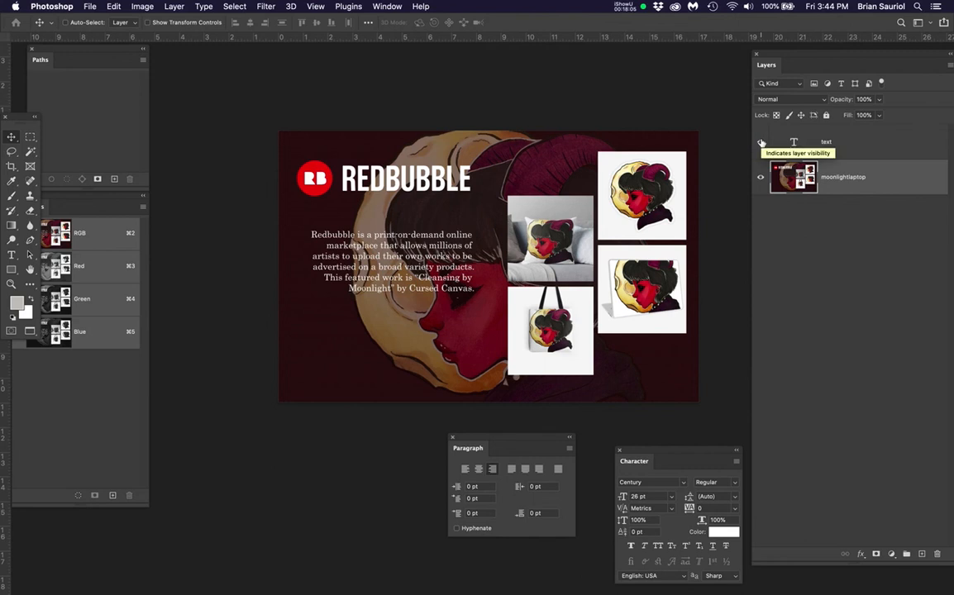
Save a Photoshop PDF copy of Ad_3B with Preserve Photoshop Editing Capabilities turned off.
key("super+shift+s")
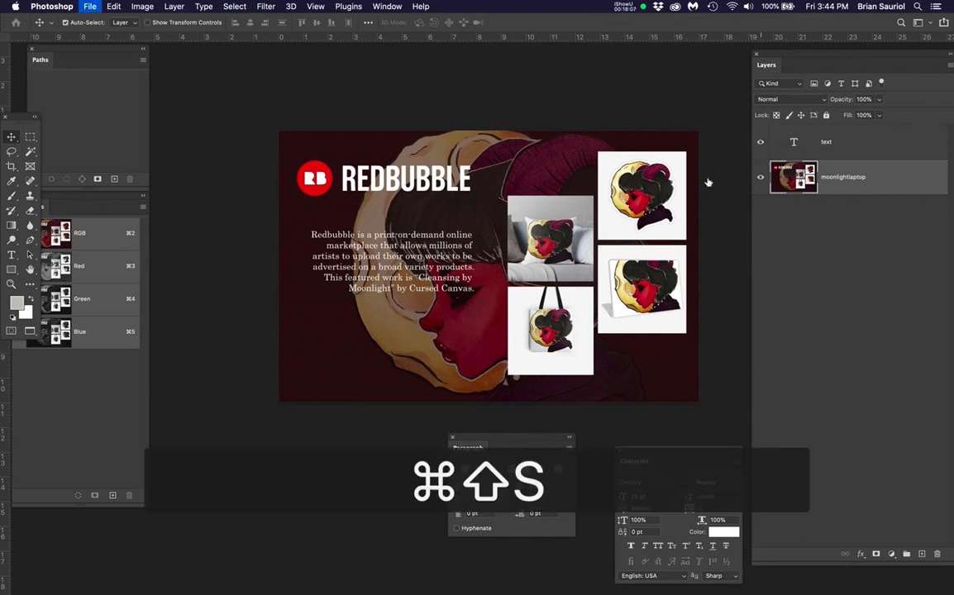
left_click(472, 348)
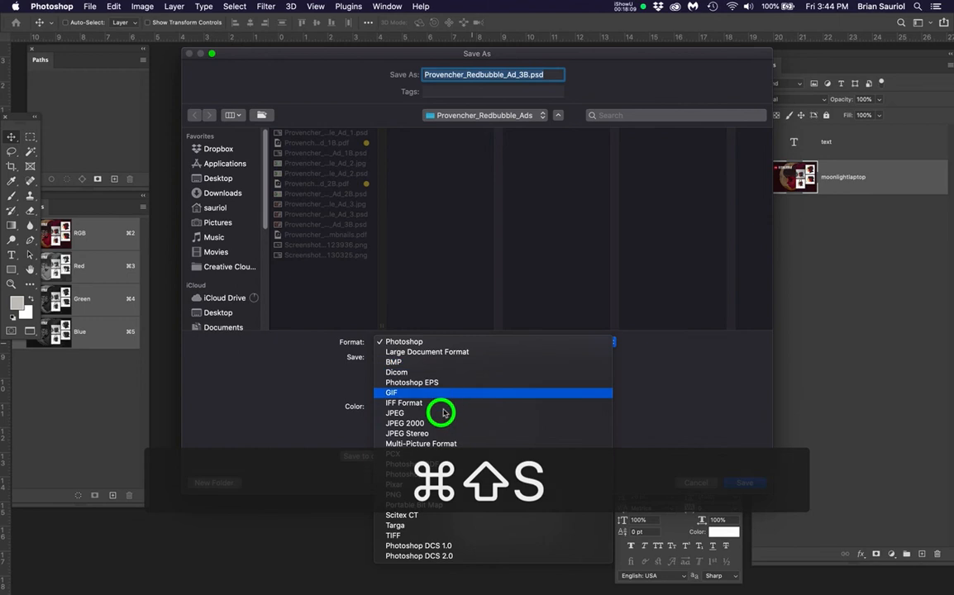
left_click(441, 467)
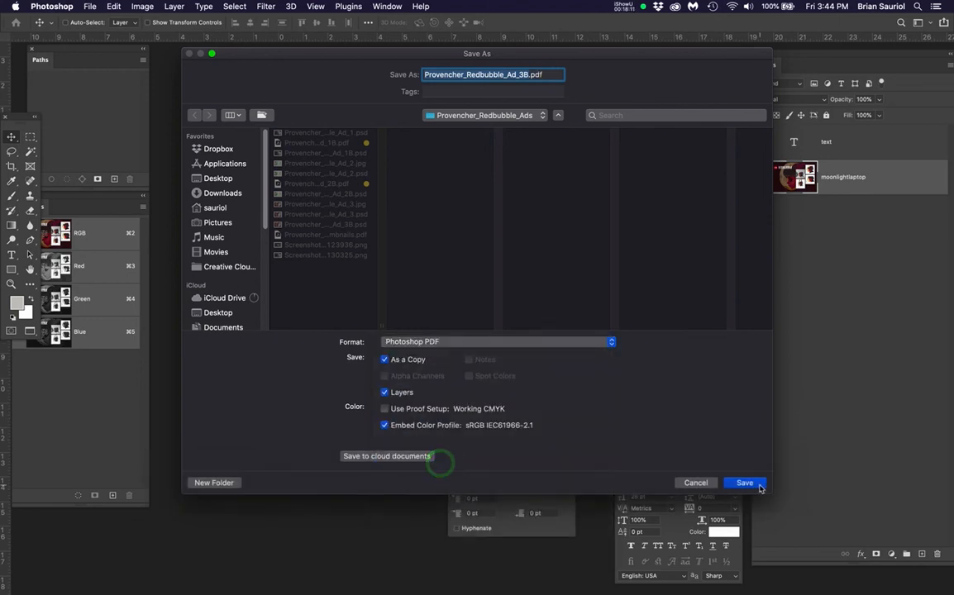
left_click(754, 483)
left_click(562, 215)
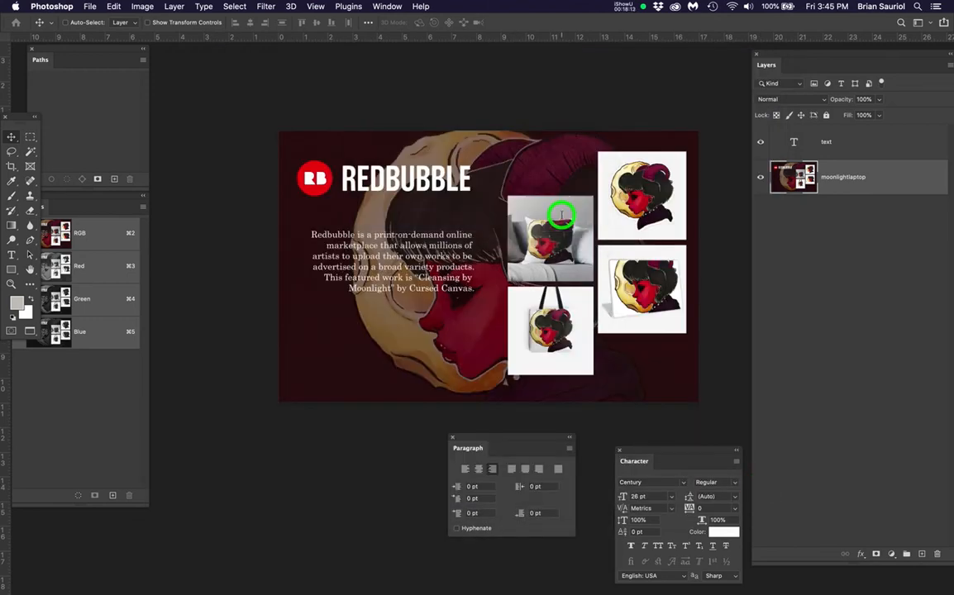
left_click(374, 256)
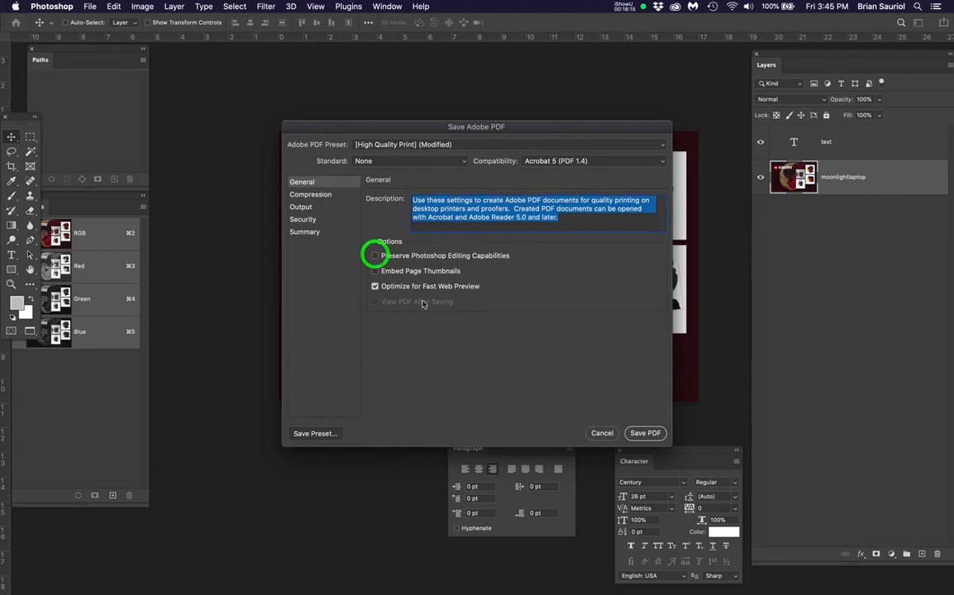
left_click(644, 435)
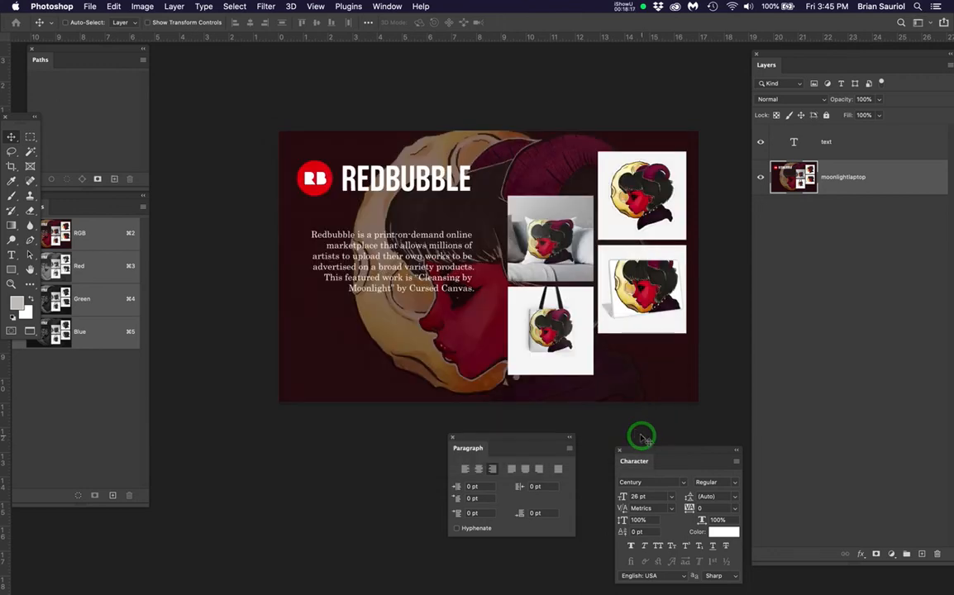
Save and close the third ad, and close the remaining open Say Cheese ad.
key("super+s")
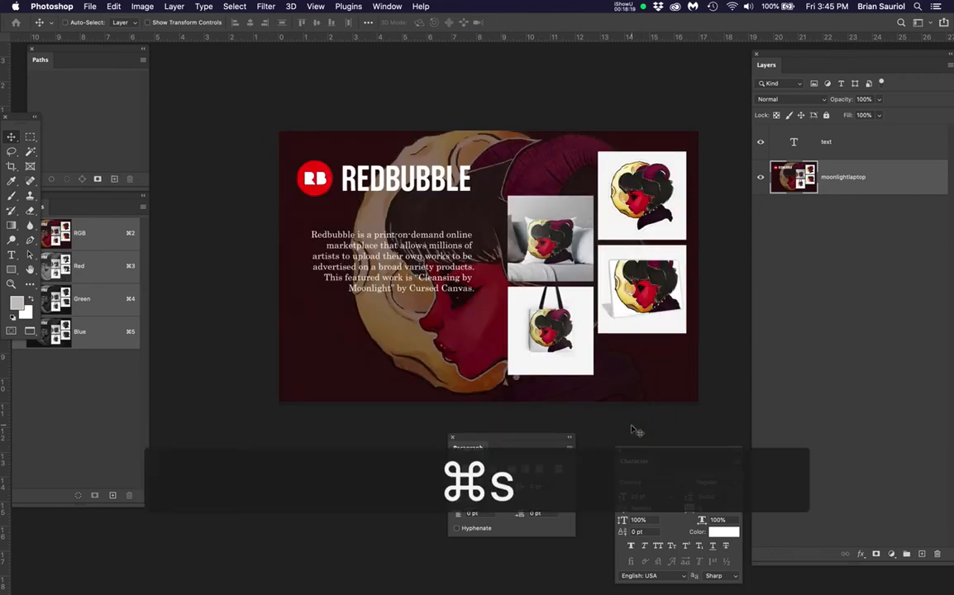
key("super+w")
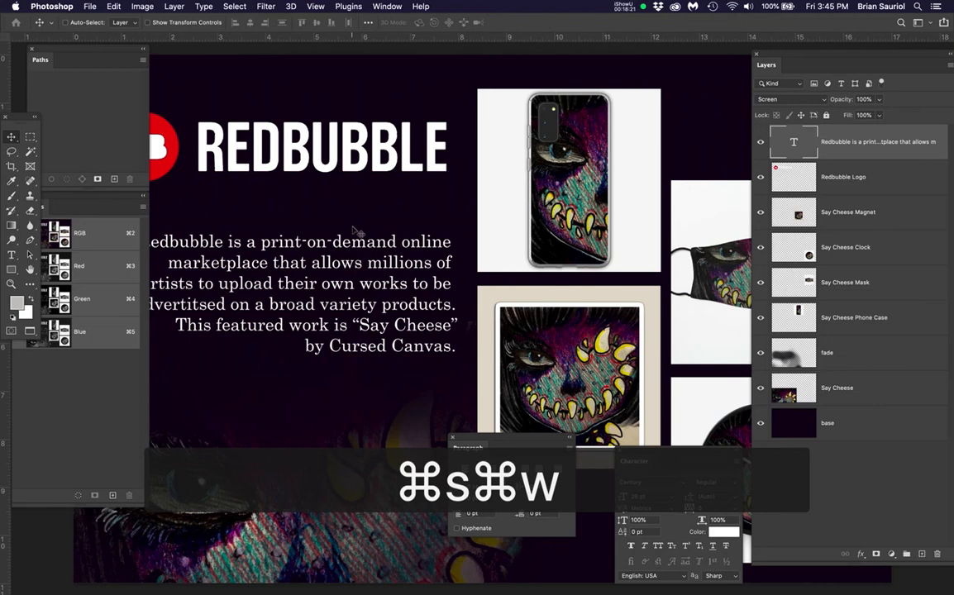
key("super+w")
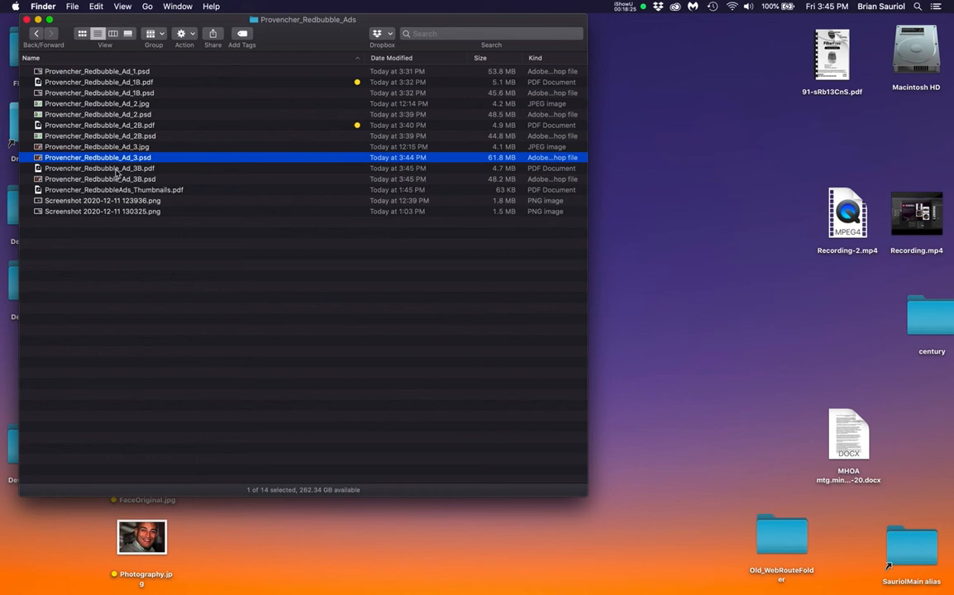
In Finder, tag the Ad_3B PDF file yellow like the other finished ad PDFs.
left_click(117, 169)
right_click(116, 170)
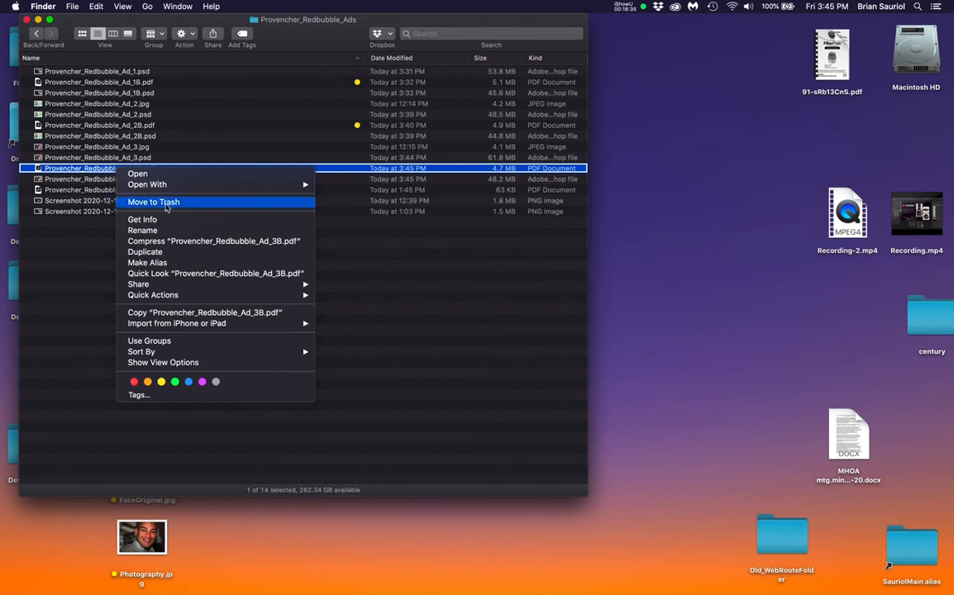
left_click(161, 381)
left_click(382, 334)
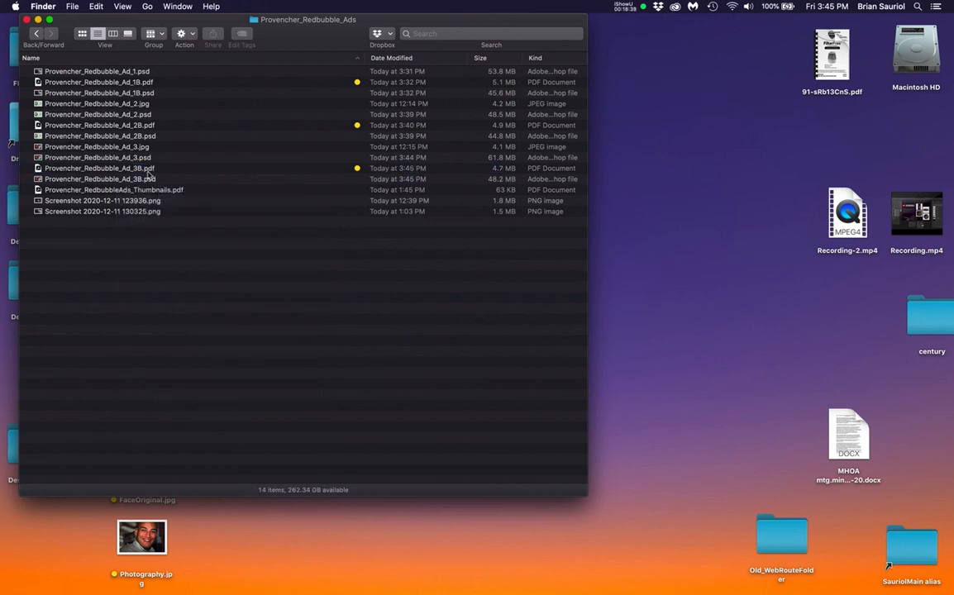